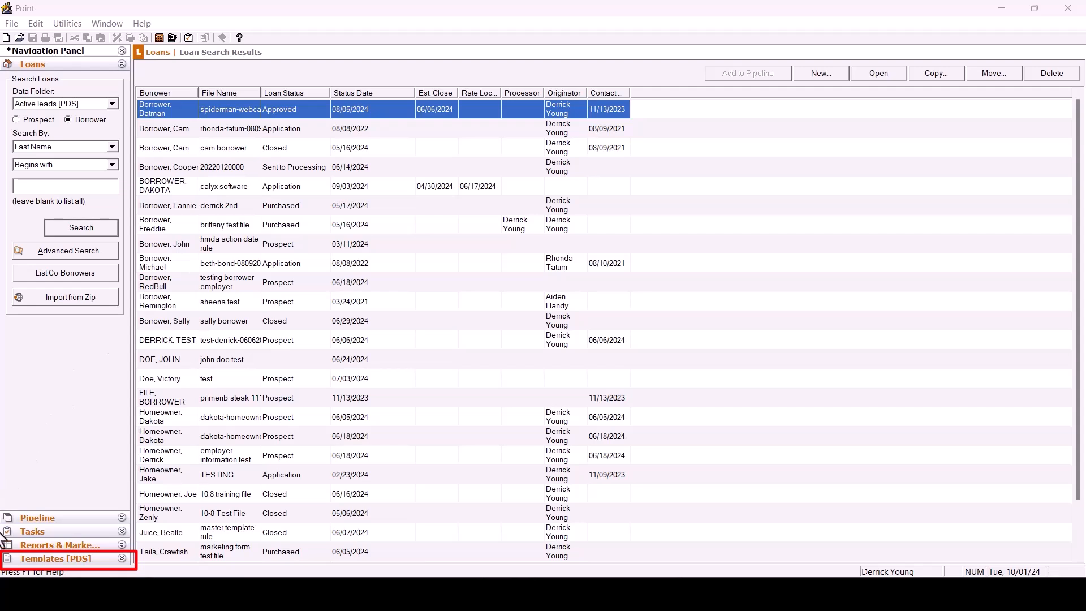
Browse the Borrower Master template category.
click(18, 562)
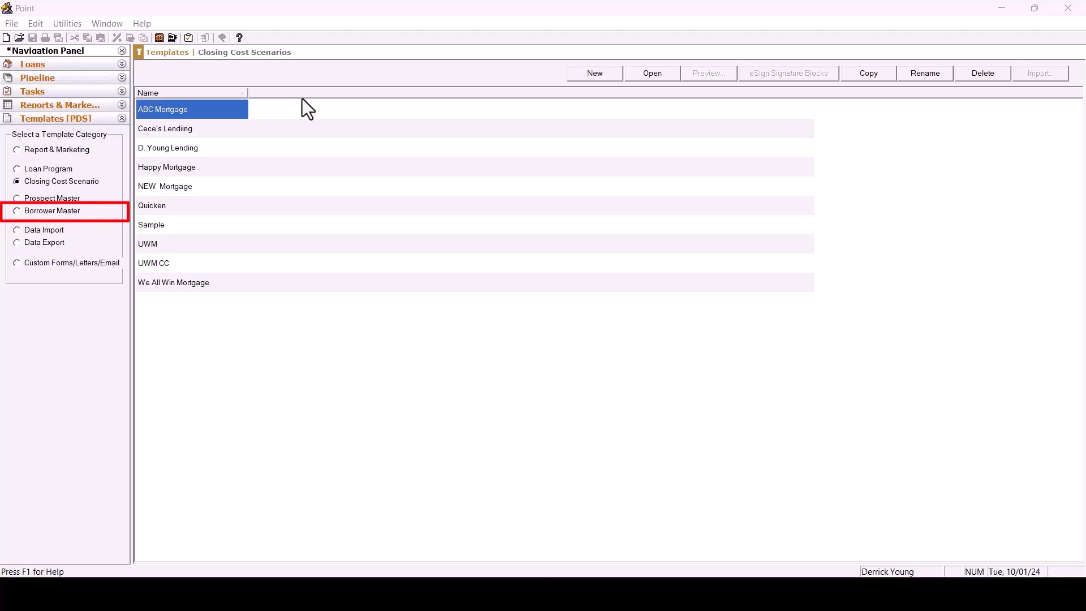
click(17, 212)
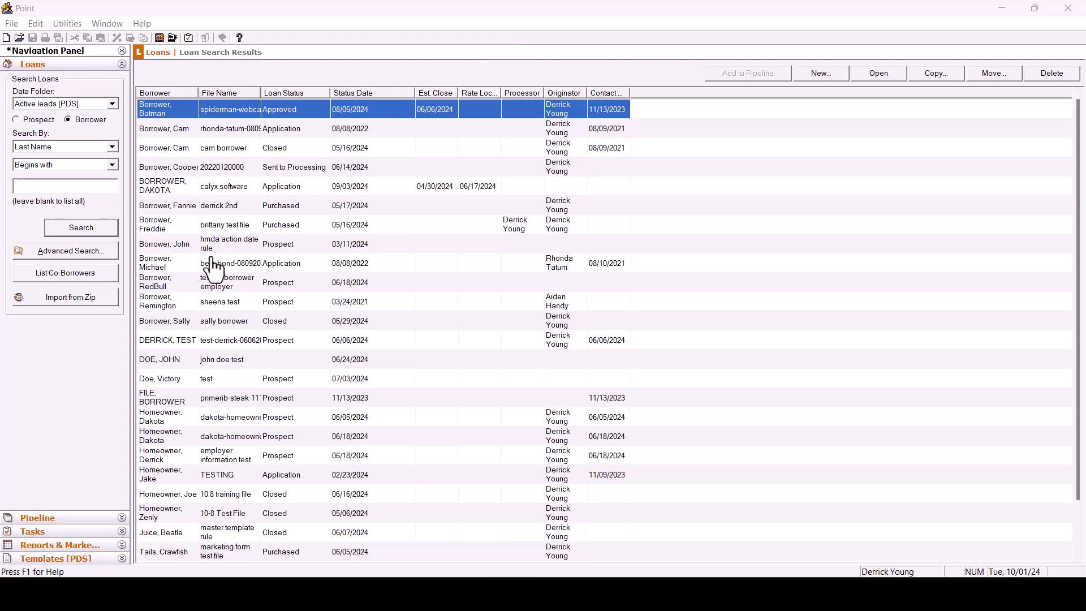
Open the calyx software loan file.
click(219, 189)
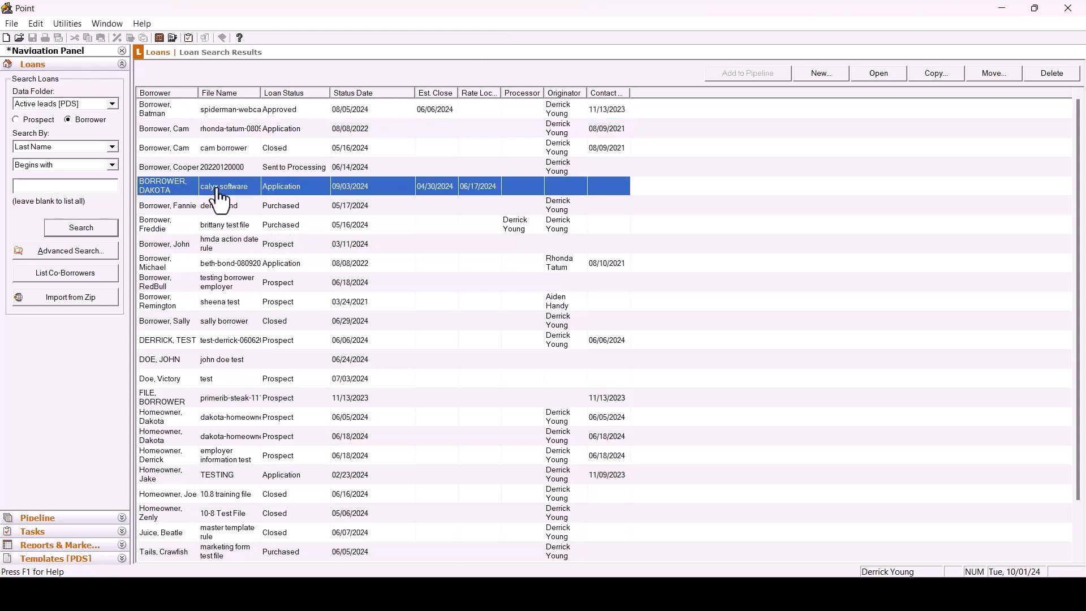
double_click(218, 189)
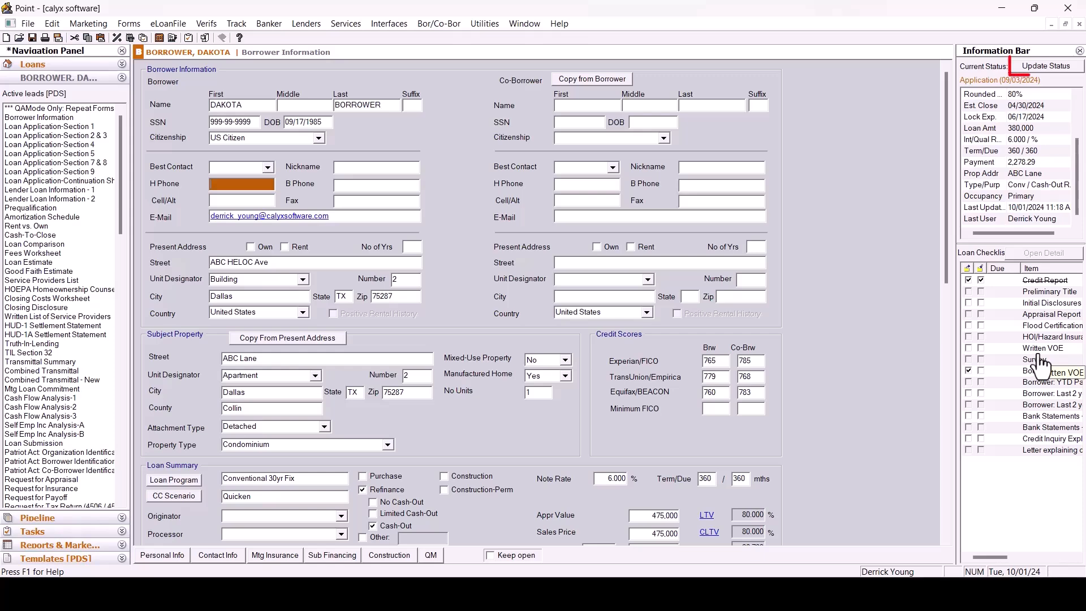
Review the loan's status progress and its mortgage insurance settings without changing them.
click(1045, 68)
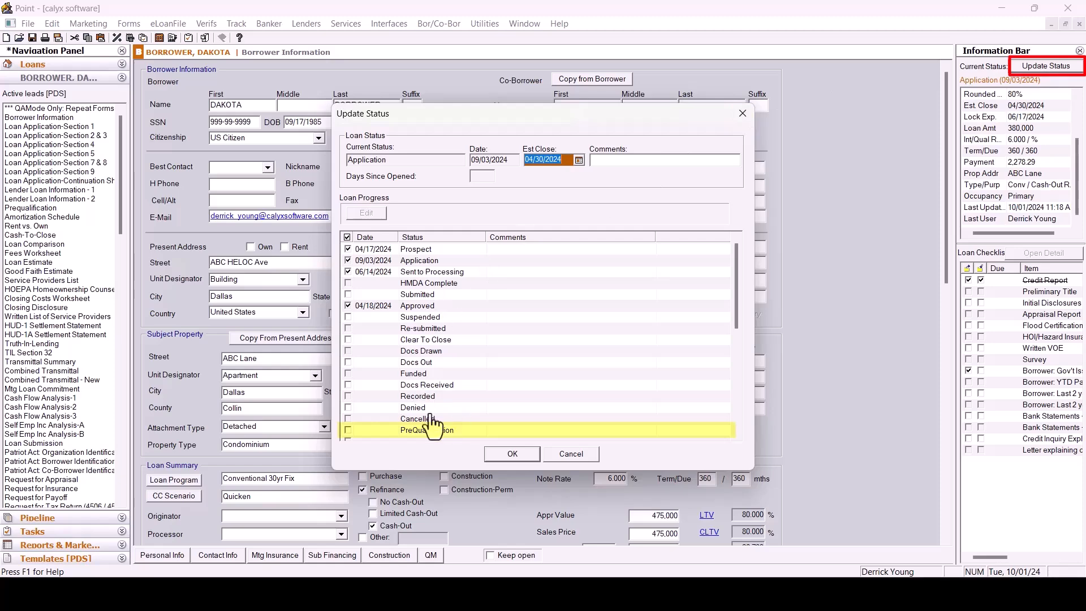
click(526, 455)
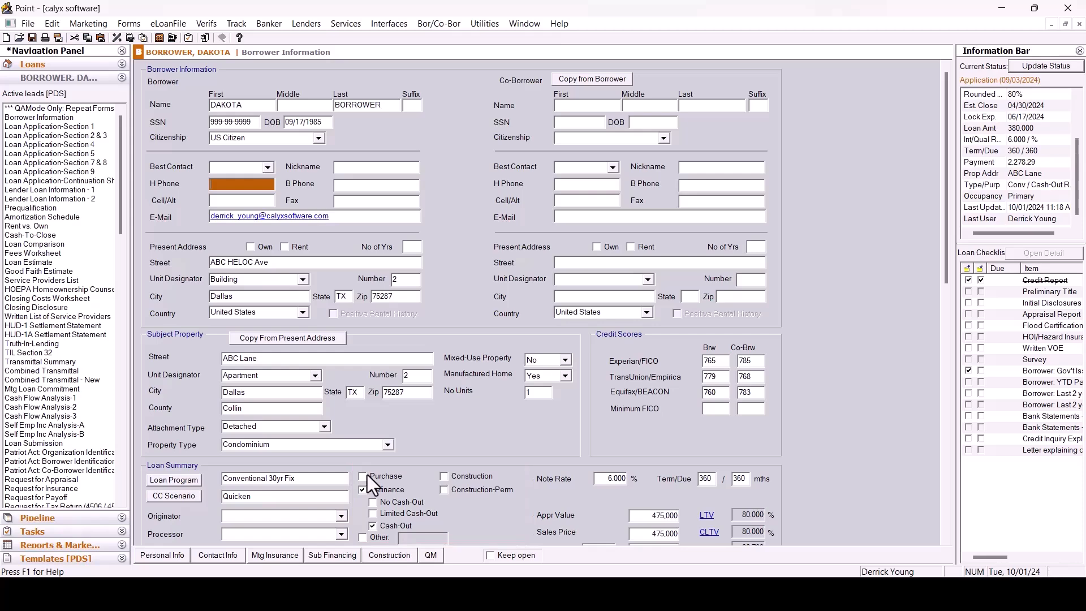
click(274, 555)
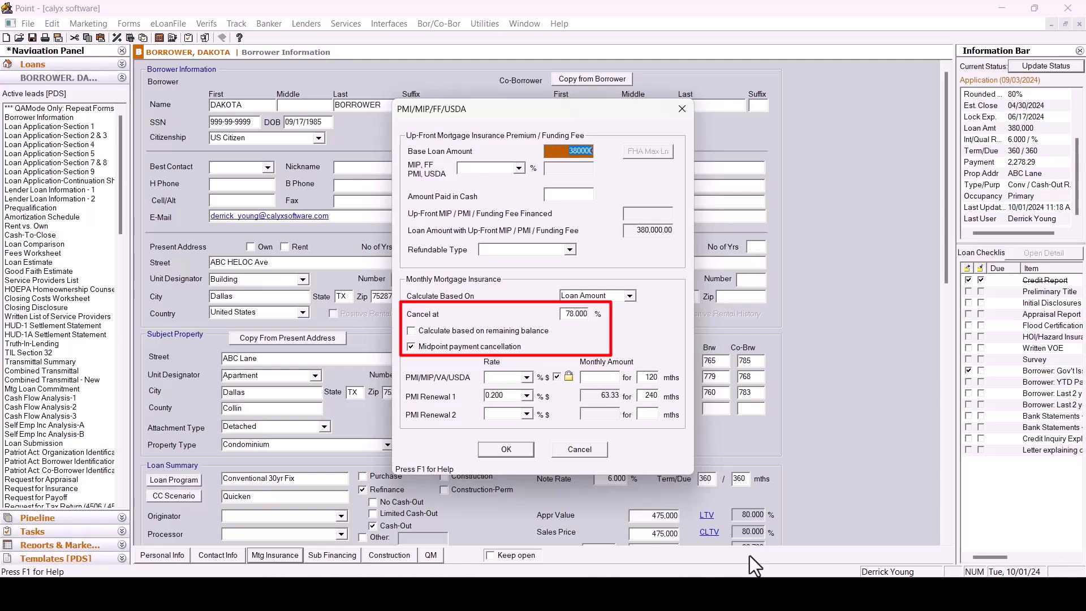
click(580, 450)
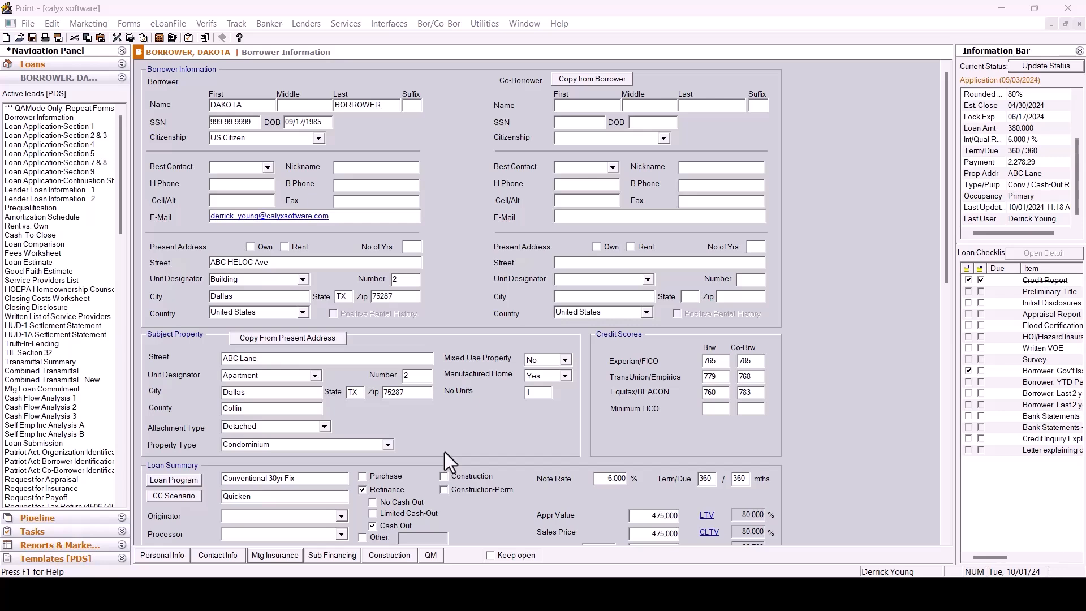
Close the loan file without saving changes.
click(27, 24)
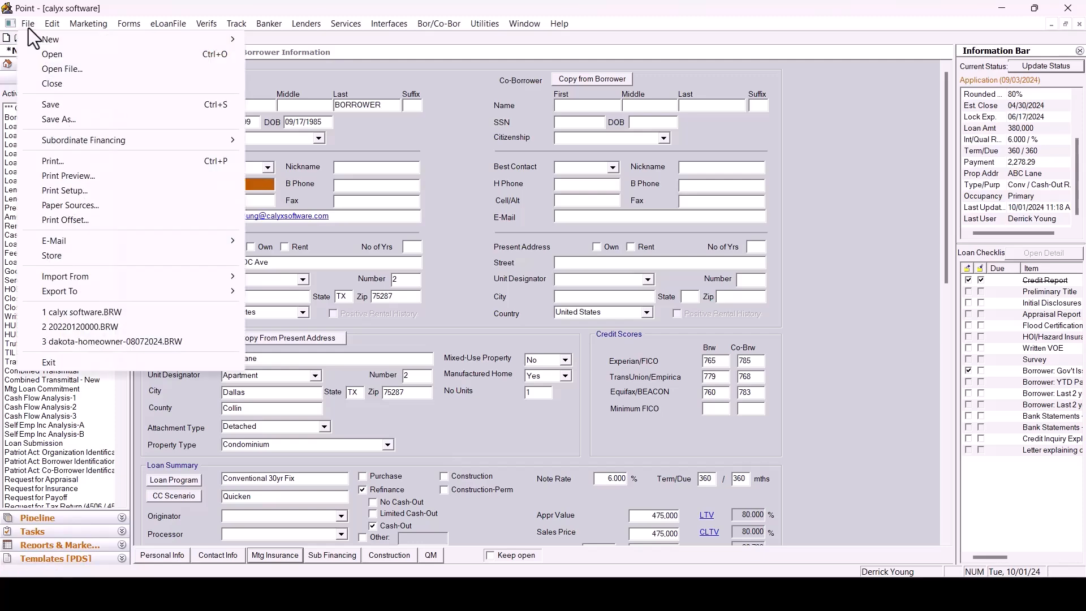
click(67, 84)
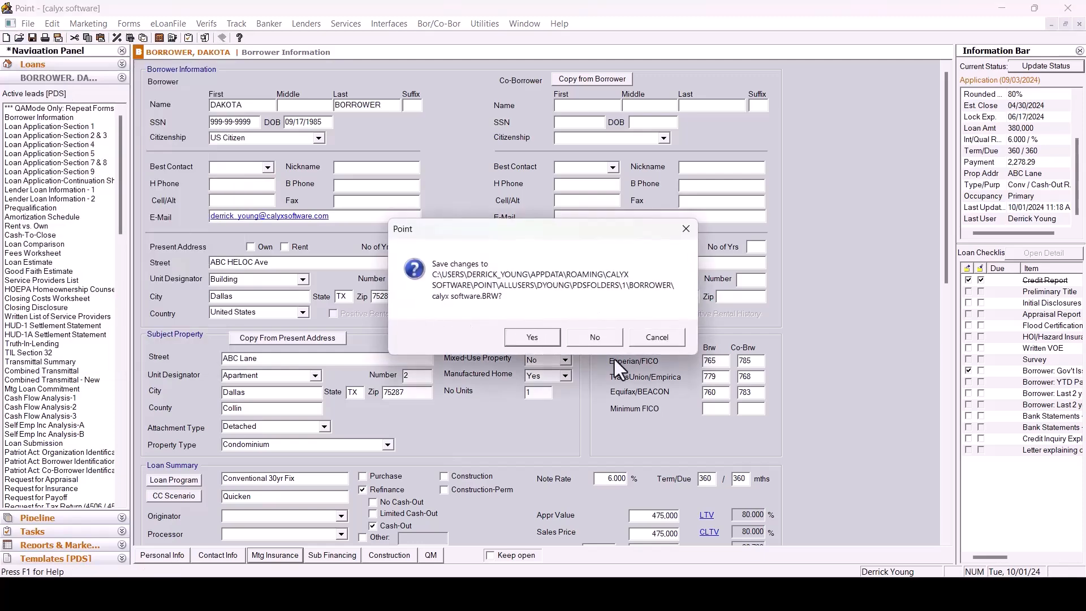
click(592, 341)
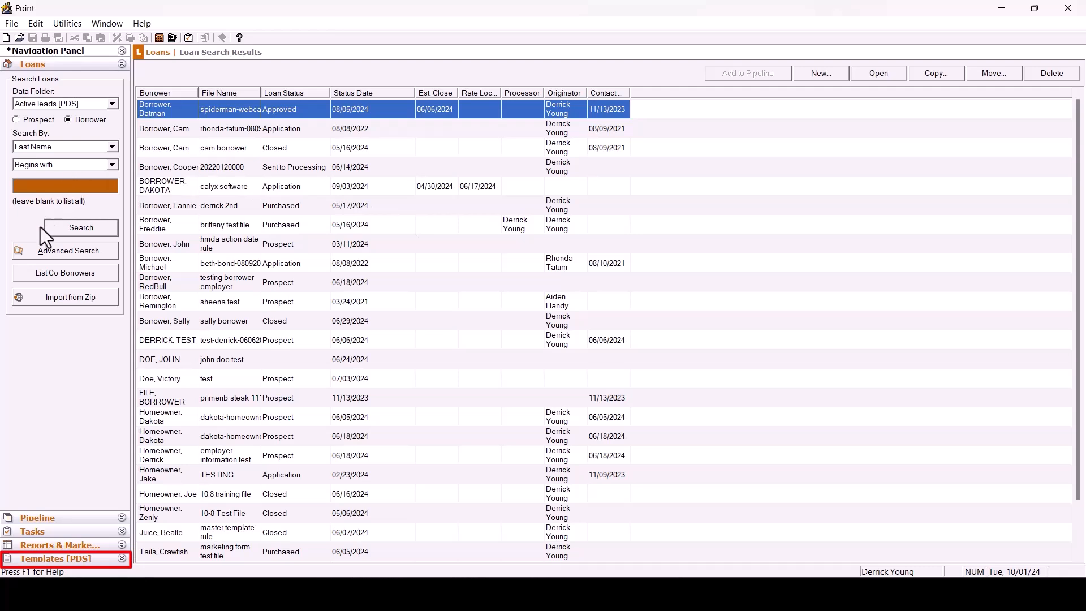
Create a new Borrower Master template.
click(49, 560)
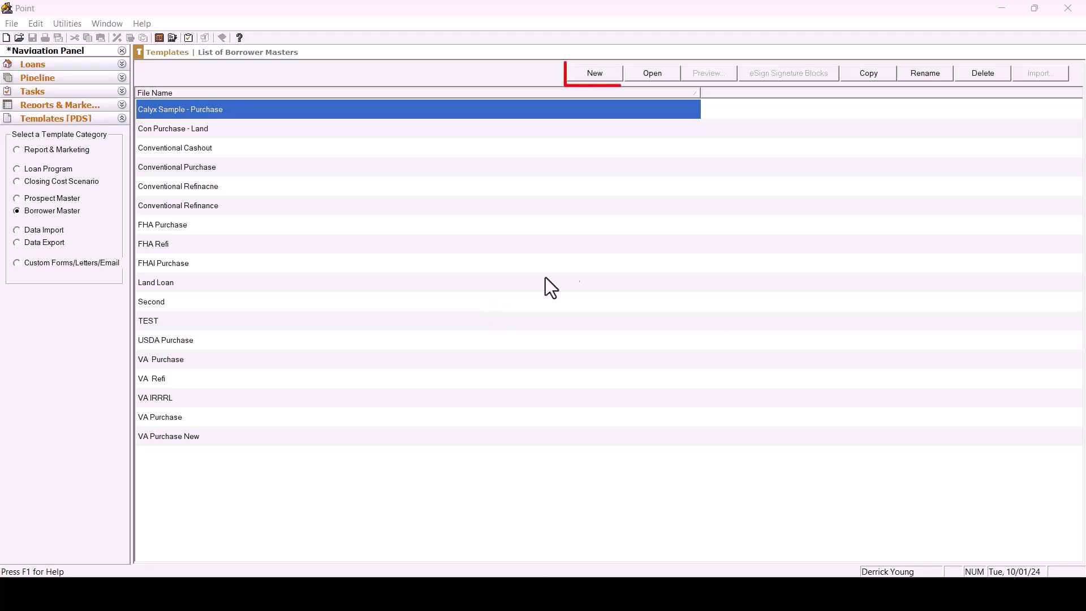
click(593, 74)
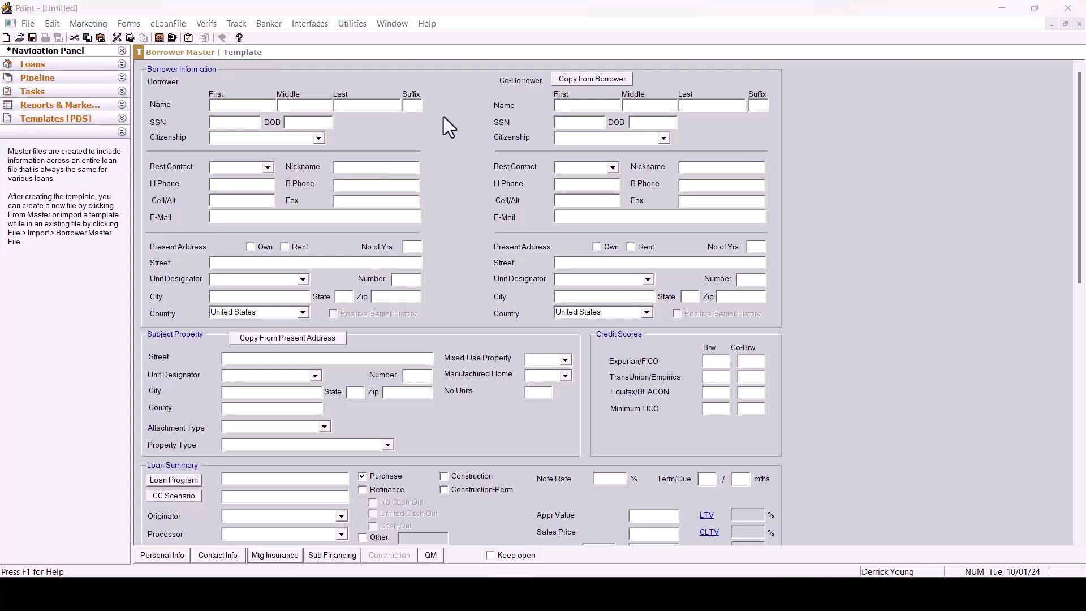
Try the Refinance and Other loan purposes in the loan summary, then reselect Purchase.
scroll(444, 117, down, 5)
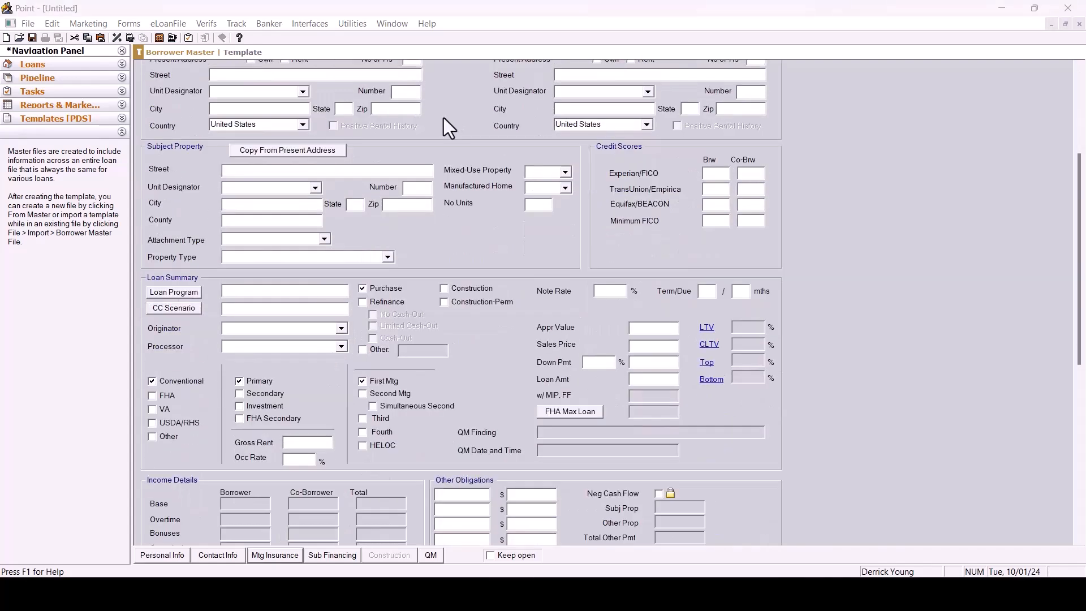
scroll(443, 118, down, 2)
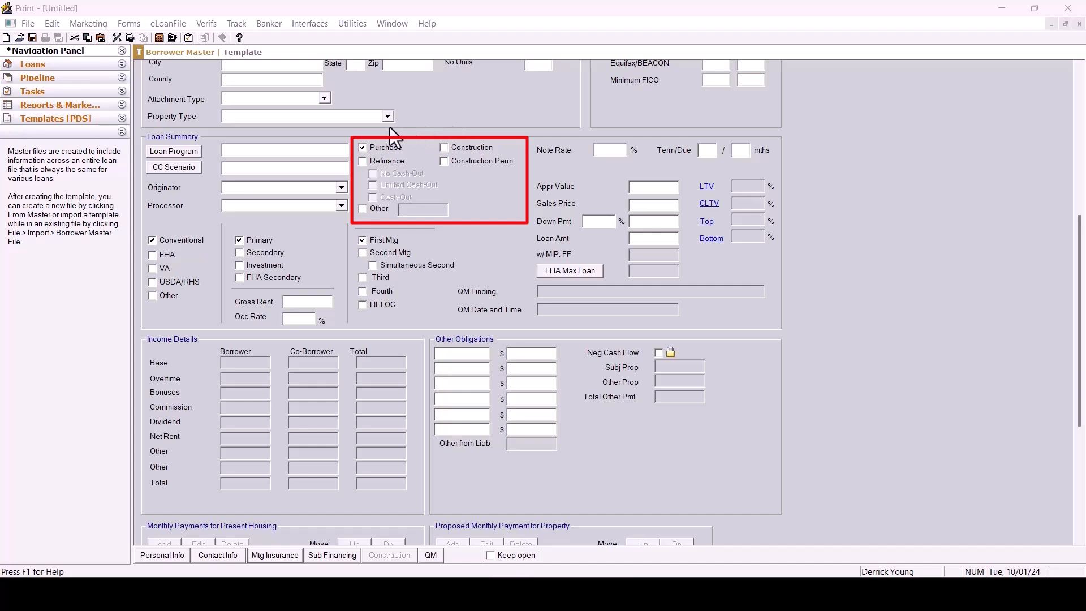
click(362, 161)
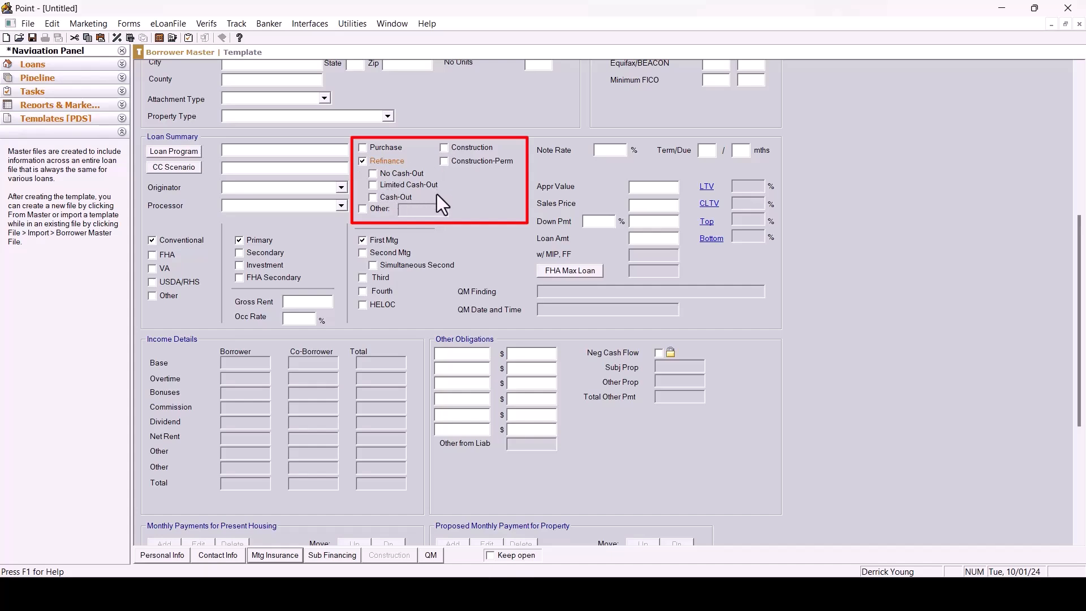
click(362, 209)
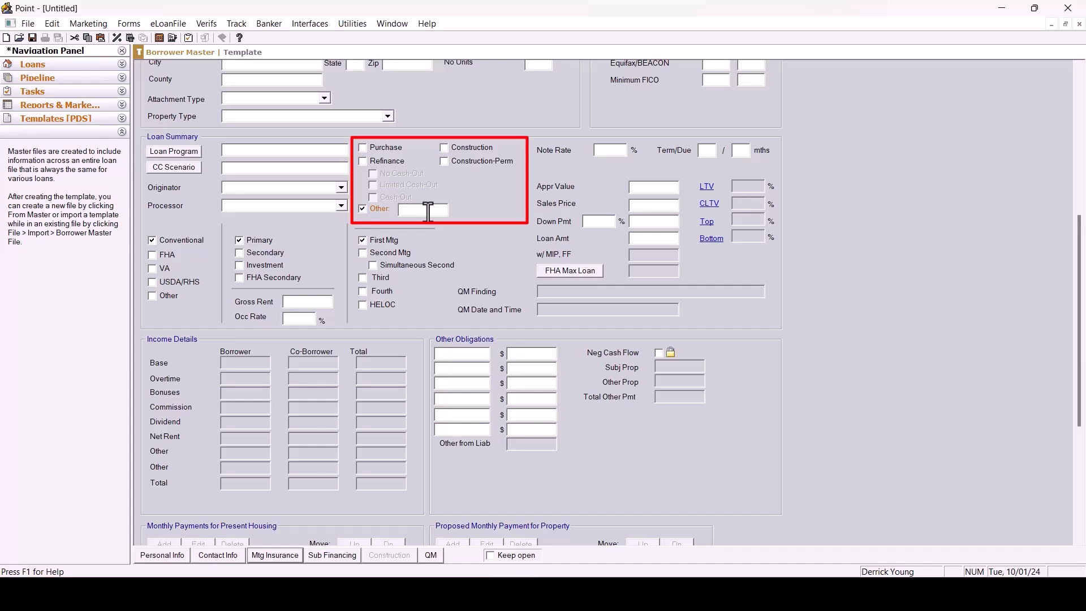
click(362, 148)
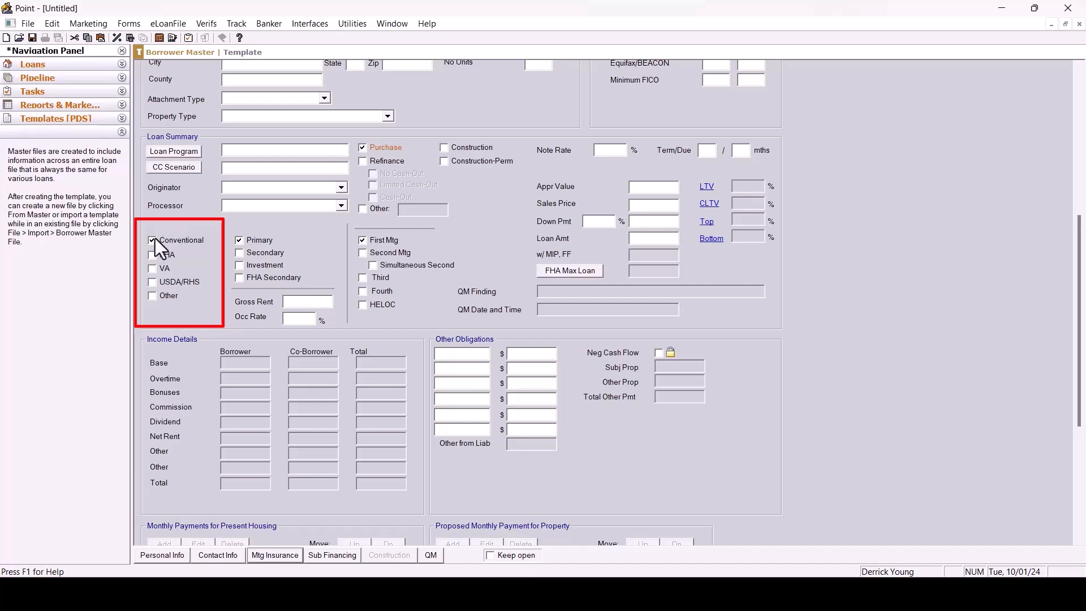
Mark the loan as FHA and set the up-front mortgage insurance premium to 1.75%.
click(152, 255)
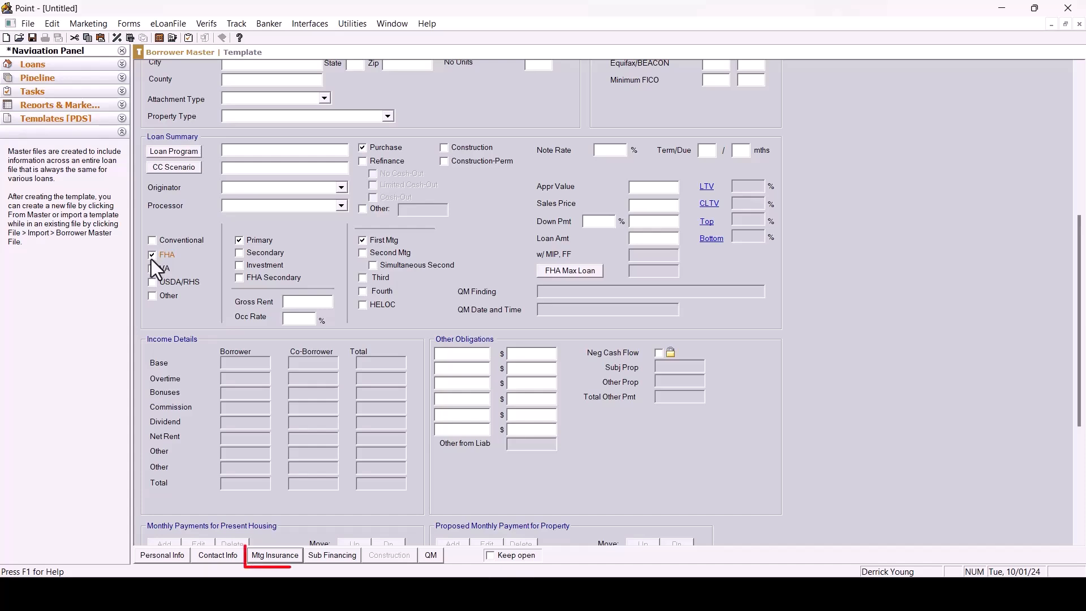
click(276, 555)
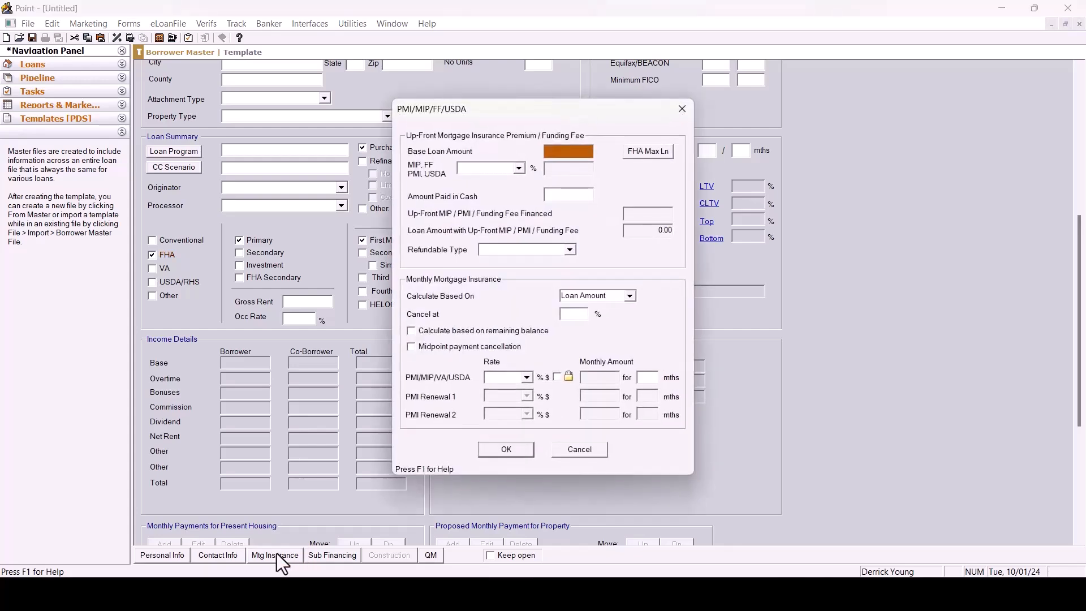
key(Tab)
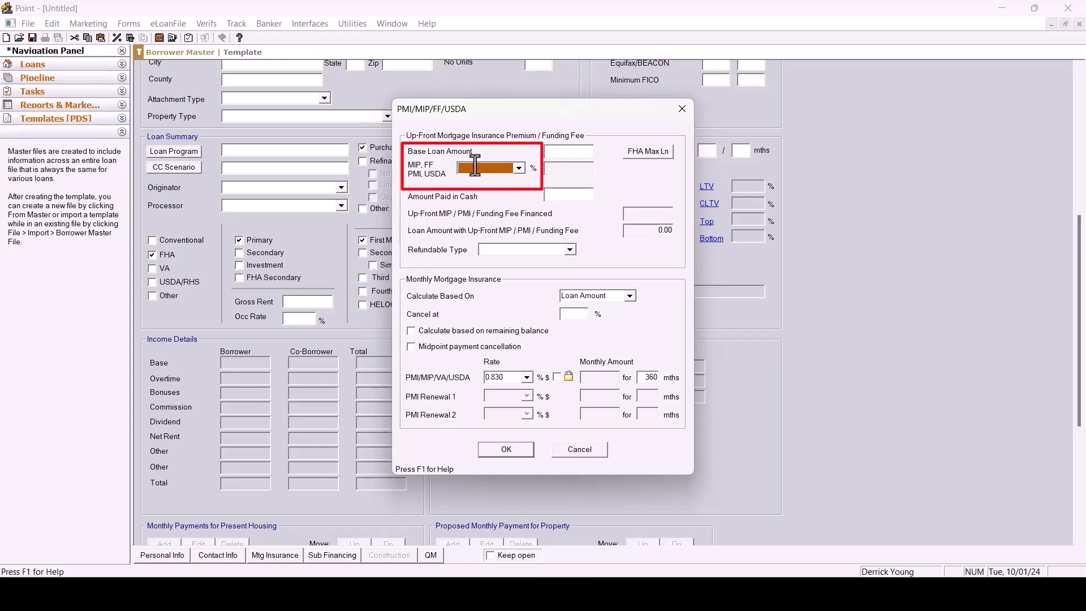
text(75)
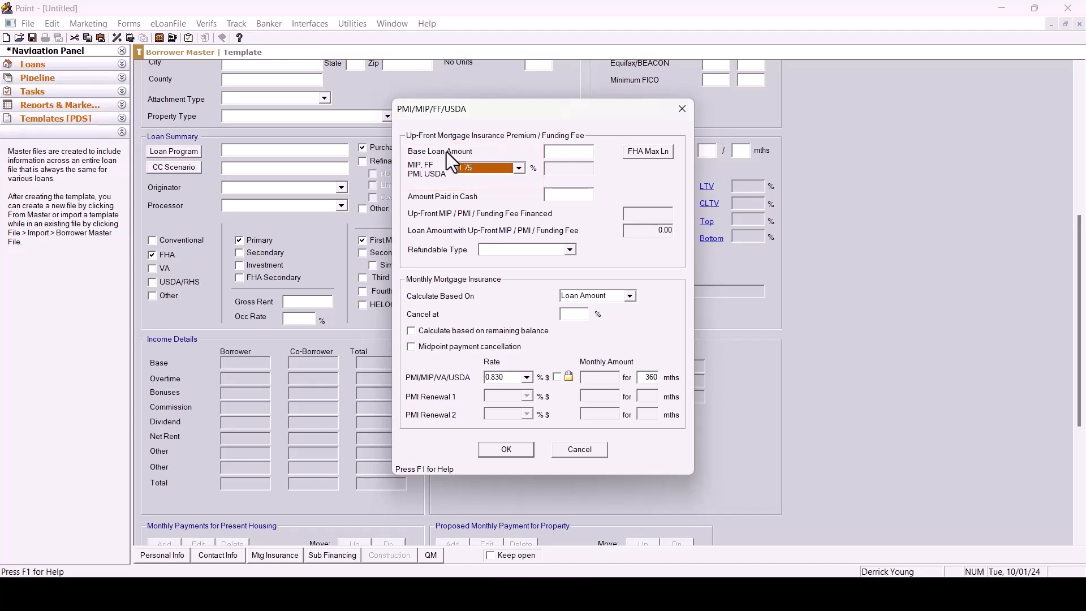
click(514, 377)
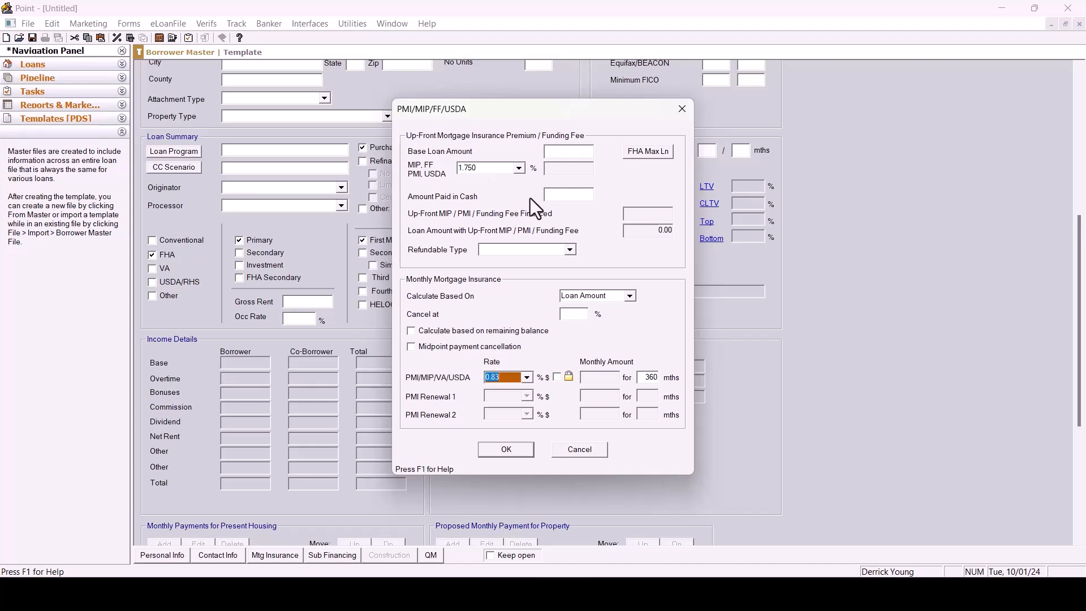
click(519, 168)
click(518, 168)
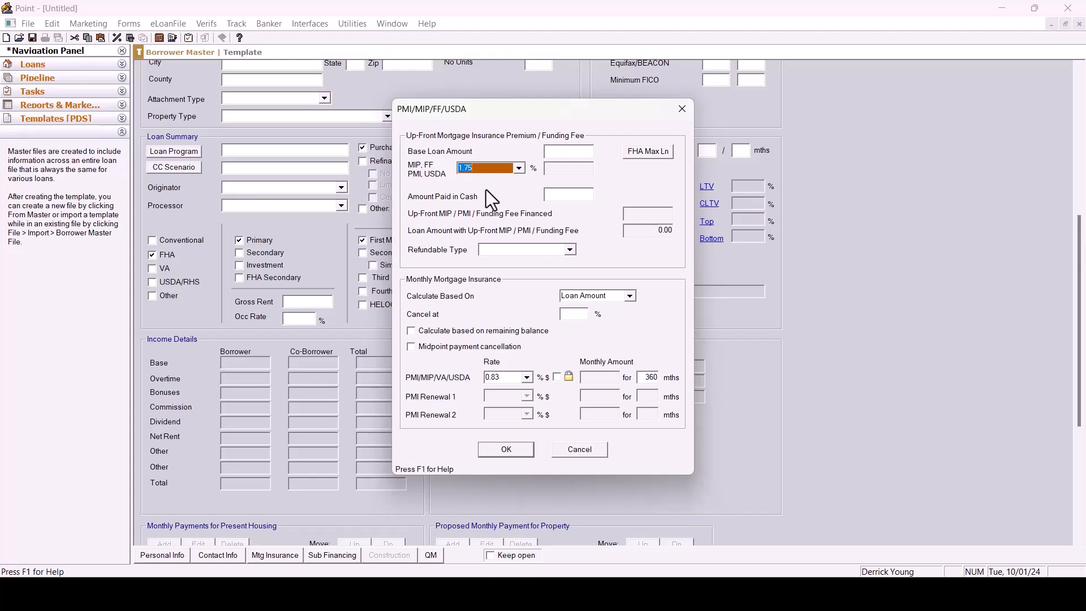
click(514, 452)
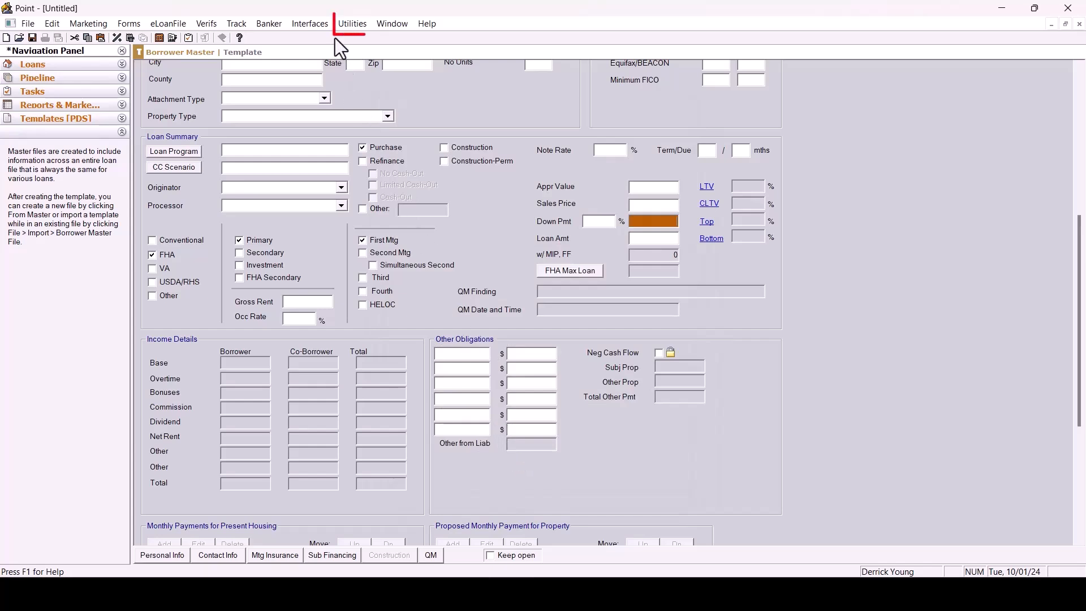
Review the initial mortgage insurance dropdown list.
click(353, 24)
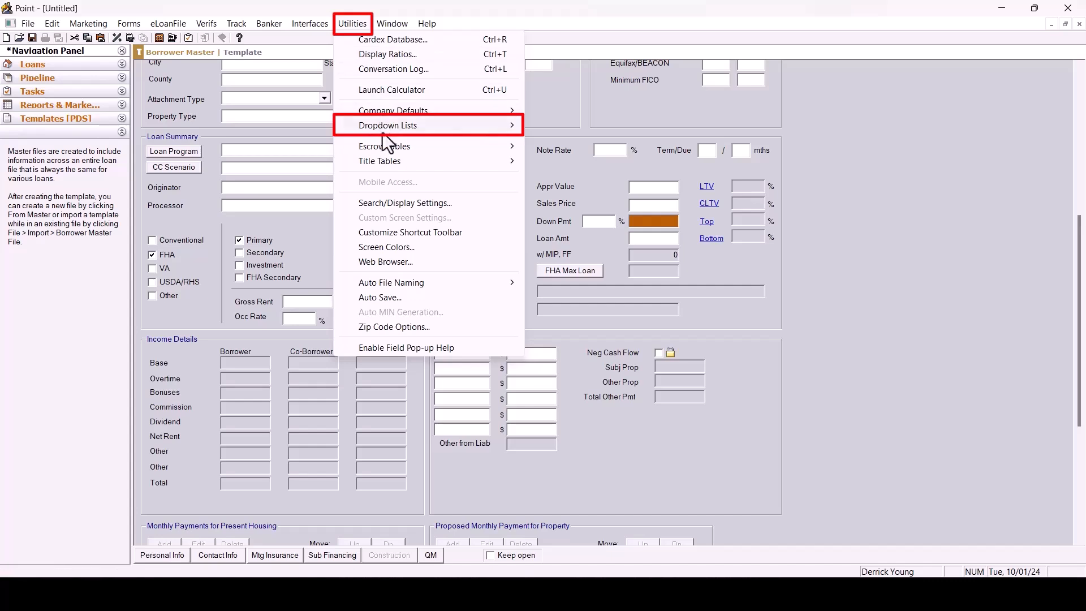
click(386, 129)
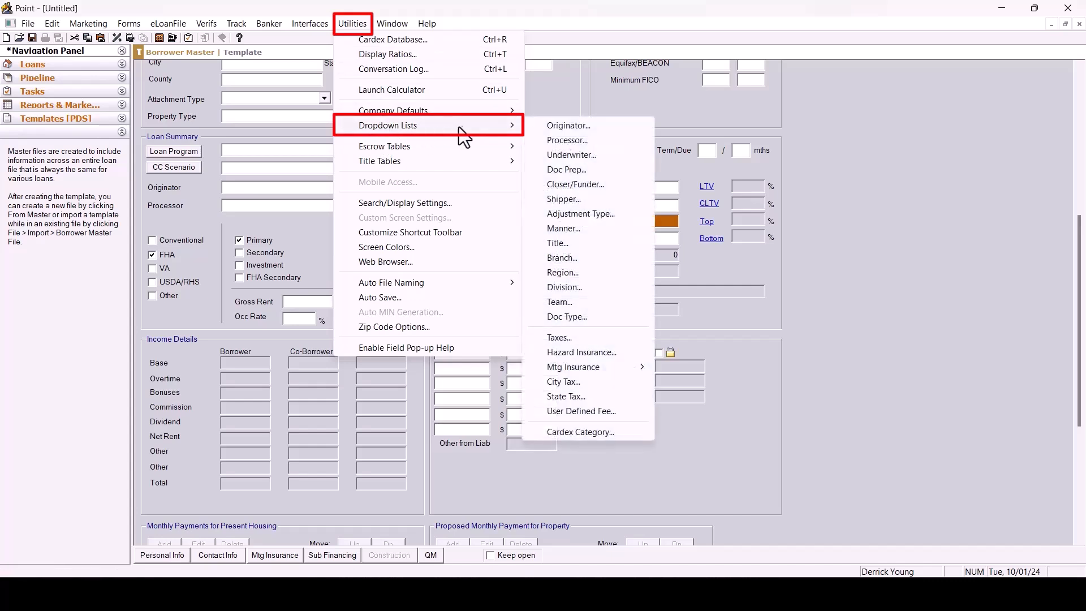
click(582, 367)
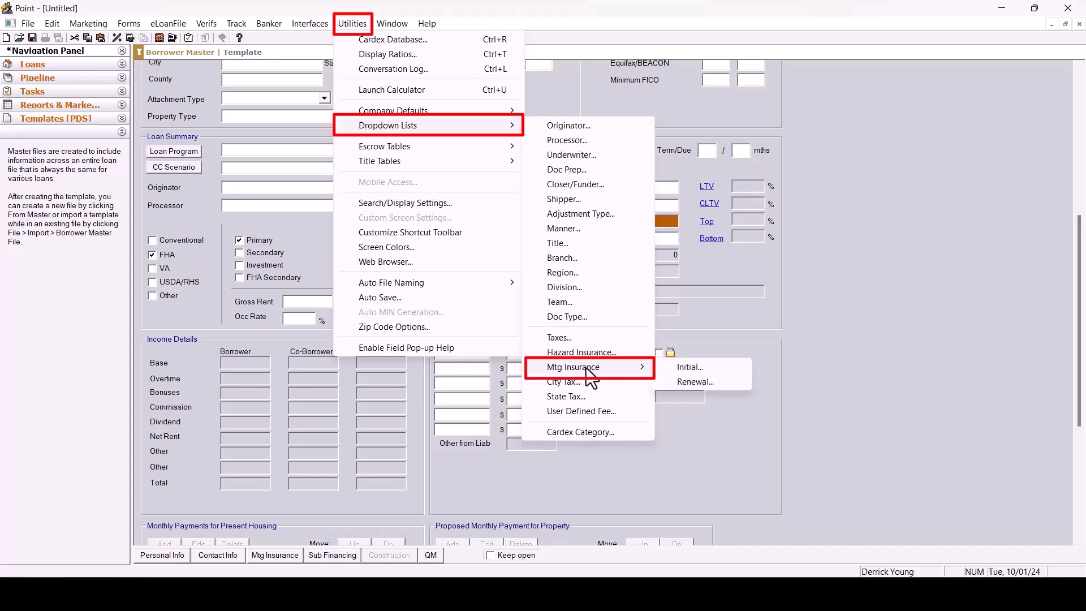
click(673, 368)
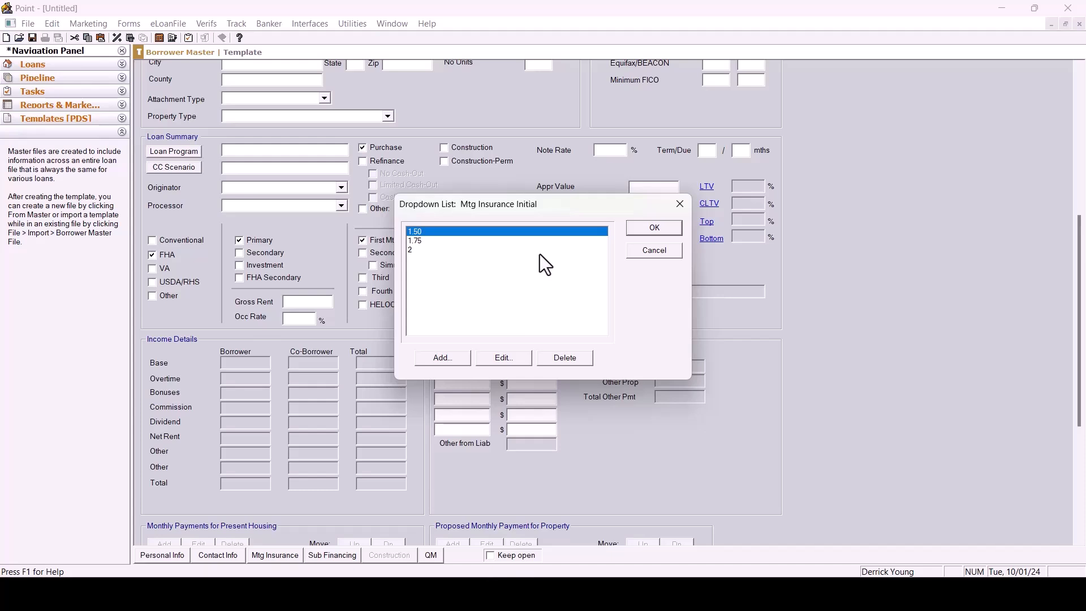
click(669, 231)
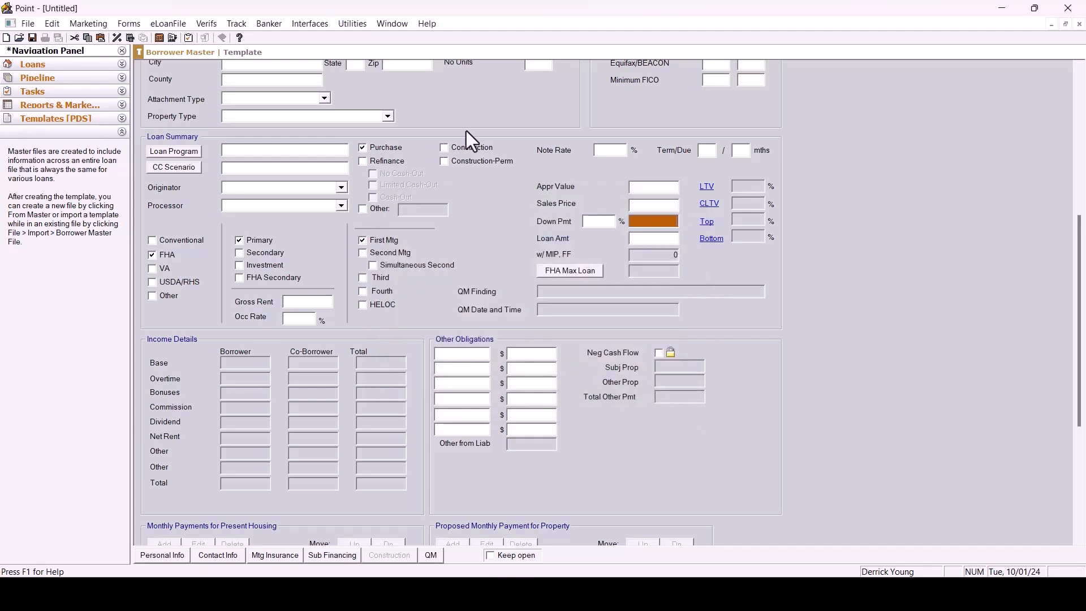
Add the values .83 and .53 to the mortgage insurance renewal dropdown list.
click(351, 24)
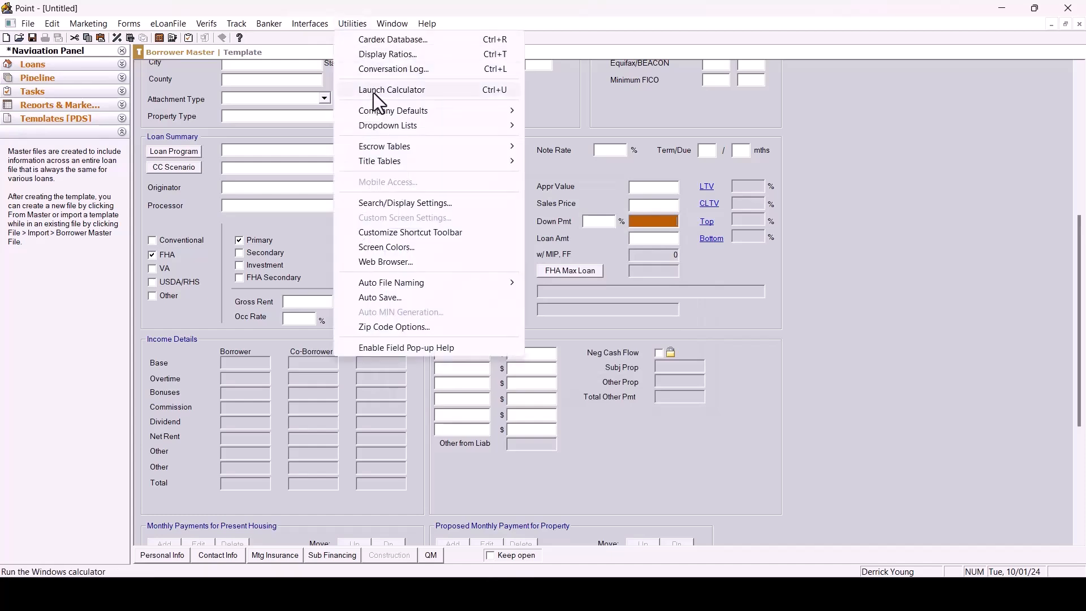
mouse_move(385, 126)
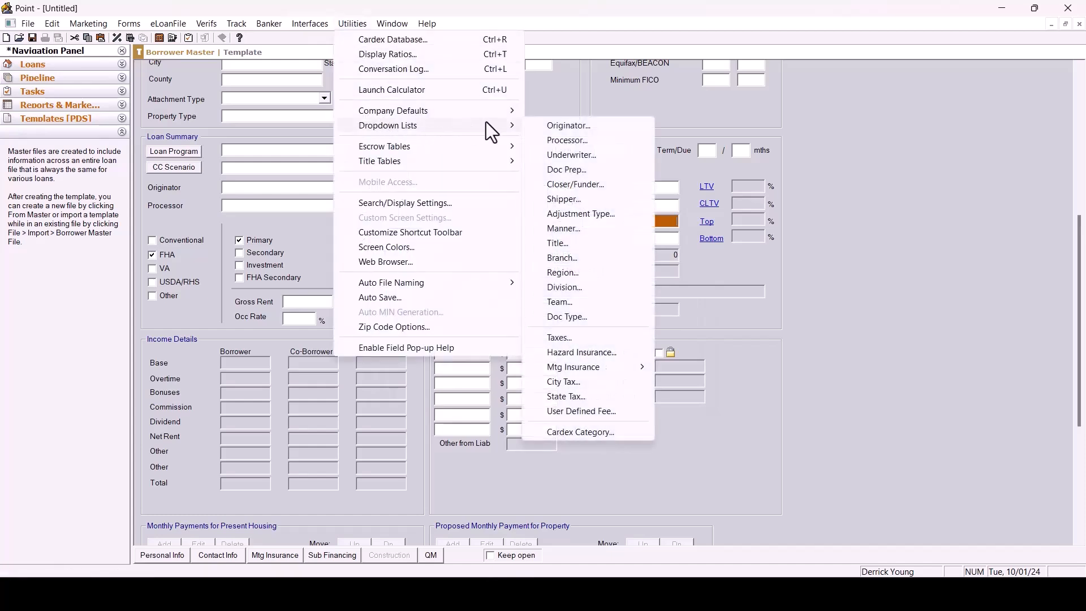
mouse_move(599, 373)
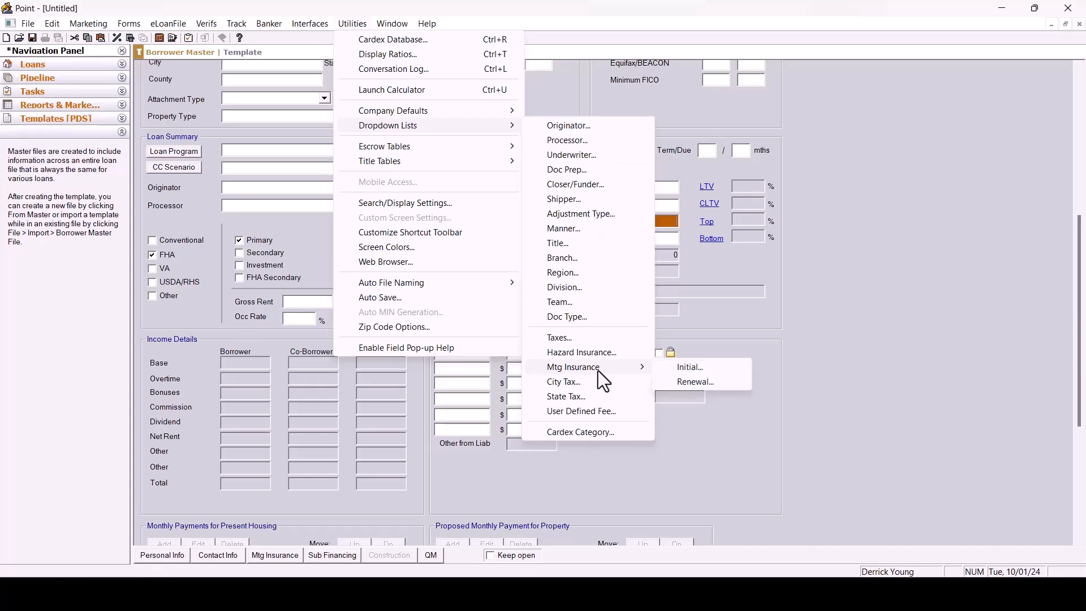
click(680, 382)
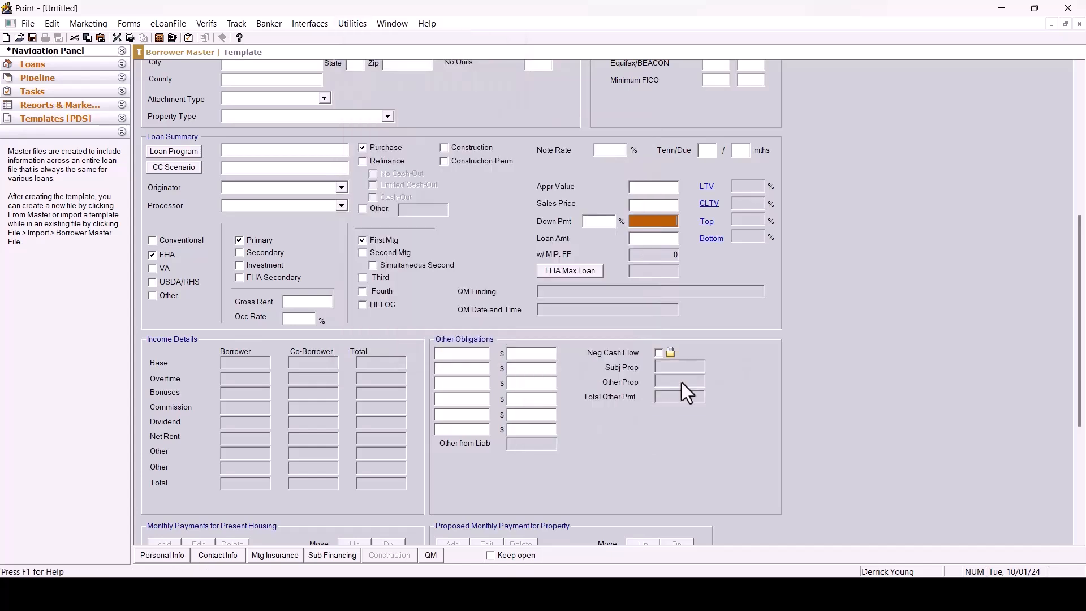
click(446, 361)
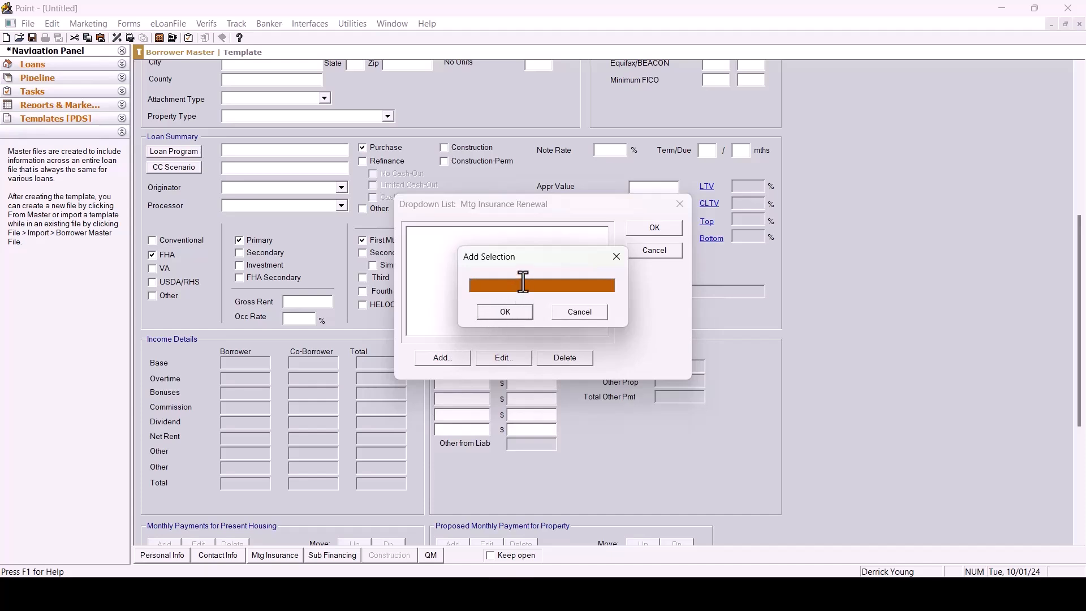
text(.83)
click(517, 311)
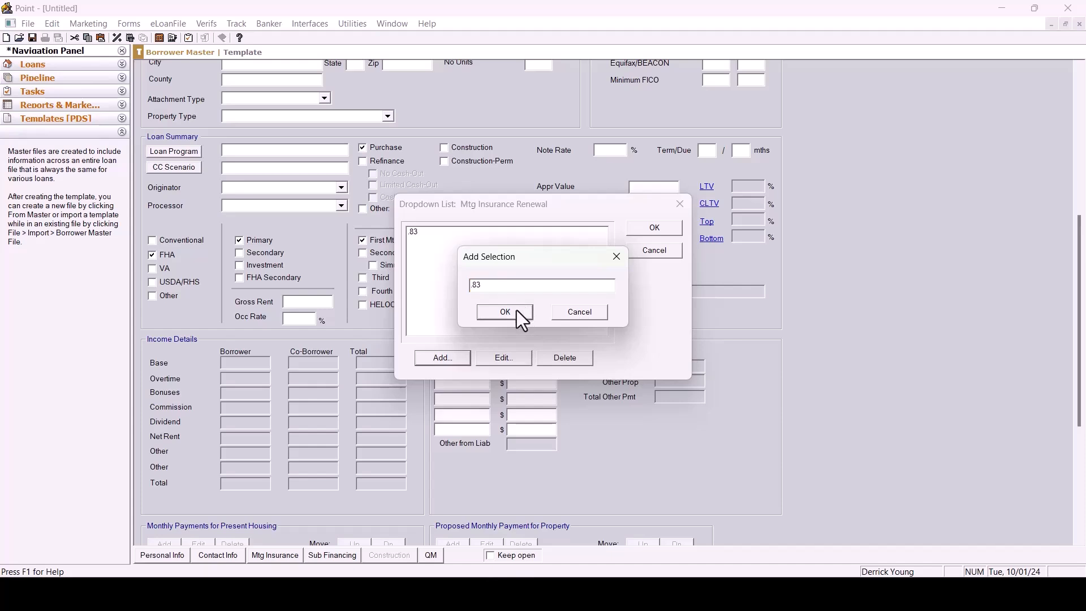
click(445, 360)
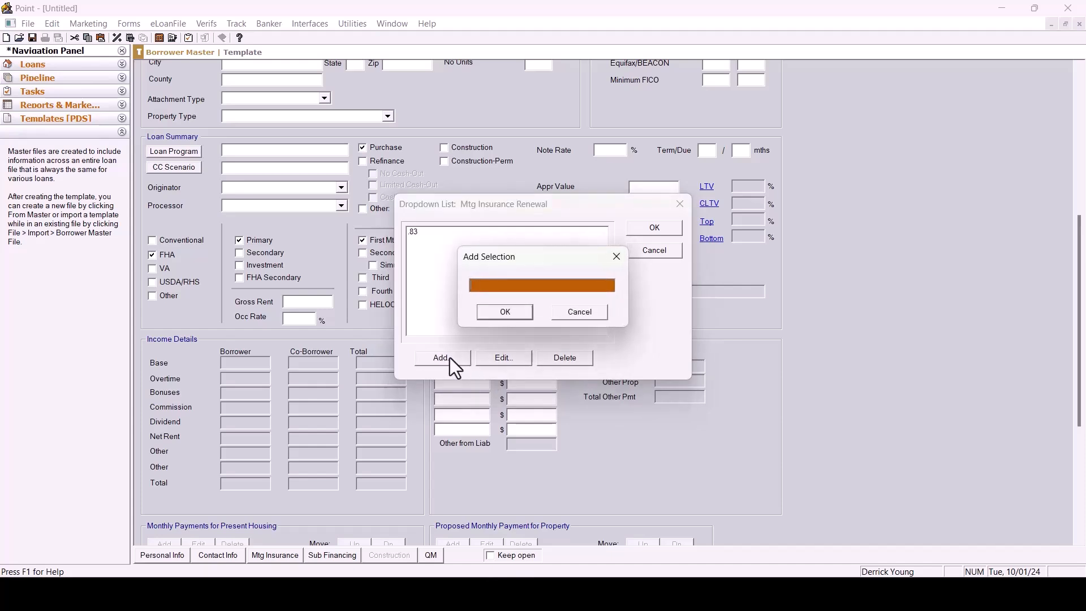
text(.53)
click(499, 317)
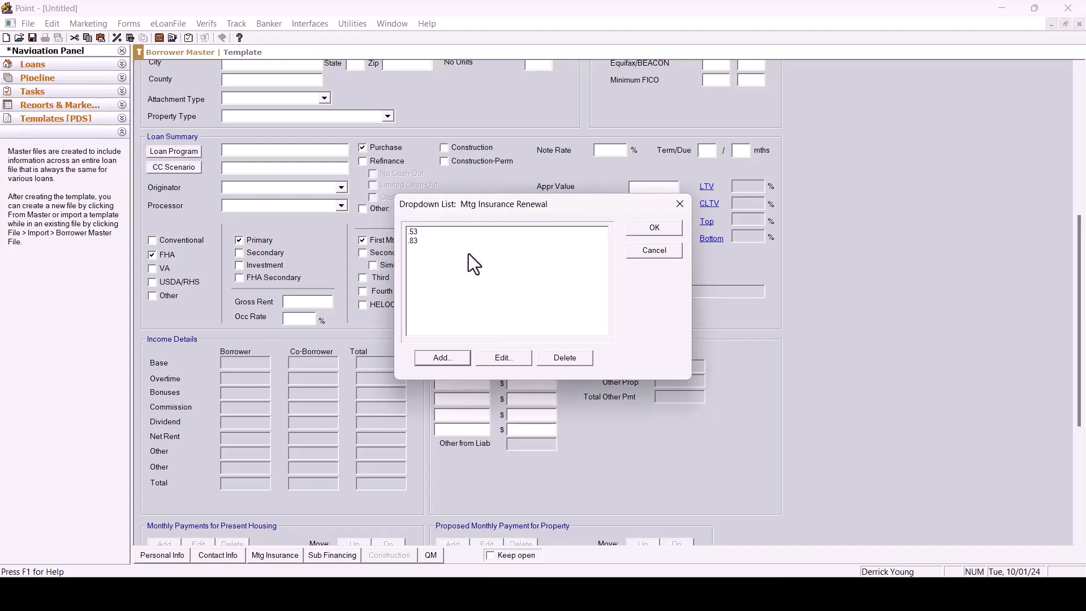
click(654, 229)
In the mortgage insurance settings, set the monthly PMI/MIP rate to .53 and the up-front MIP to 1.50%.
click(275, 555)
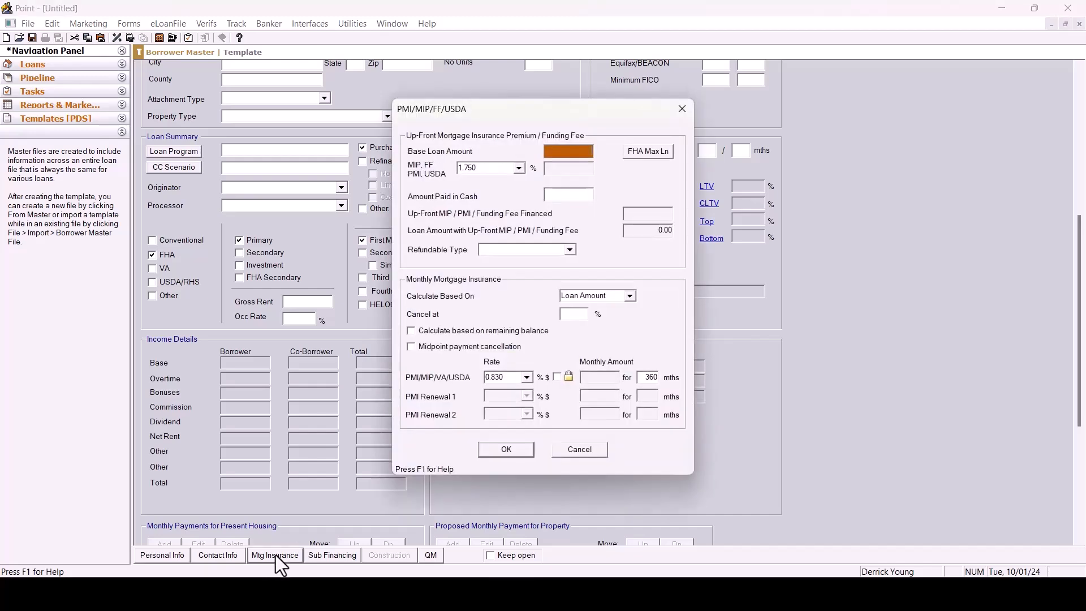
click(529, 377)
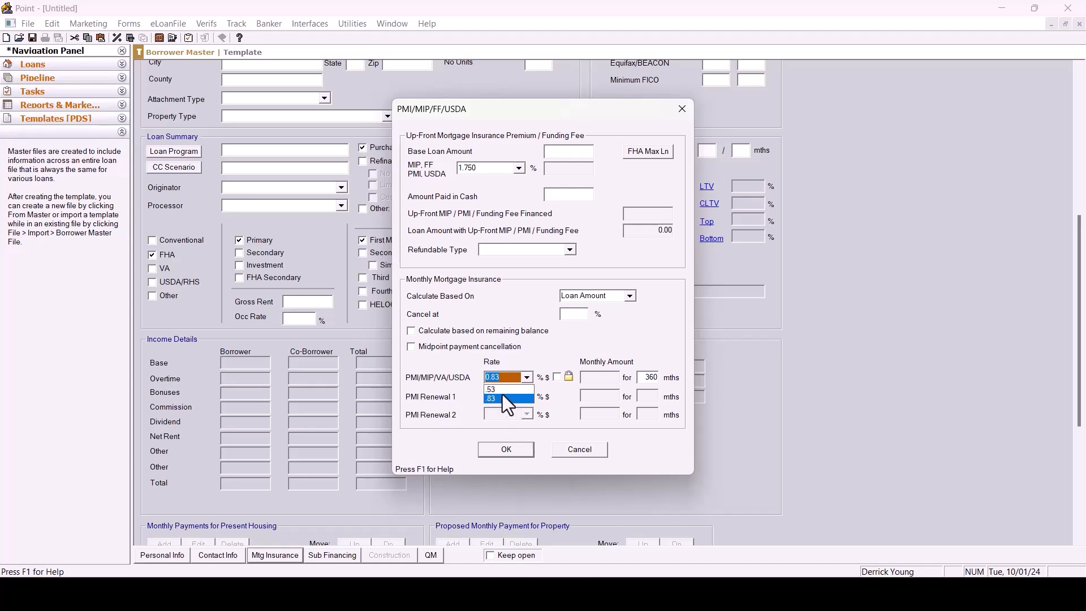
click(518, 169)
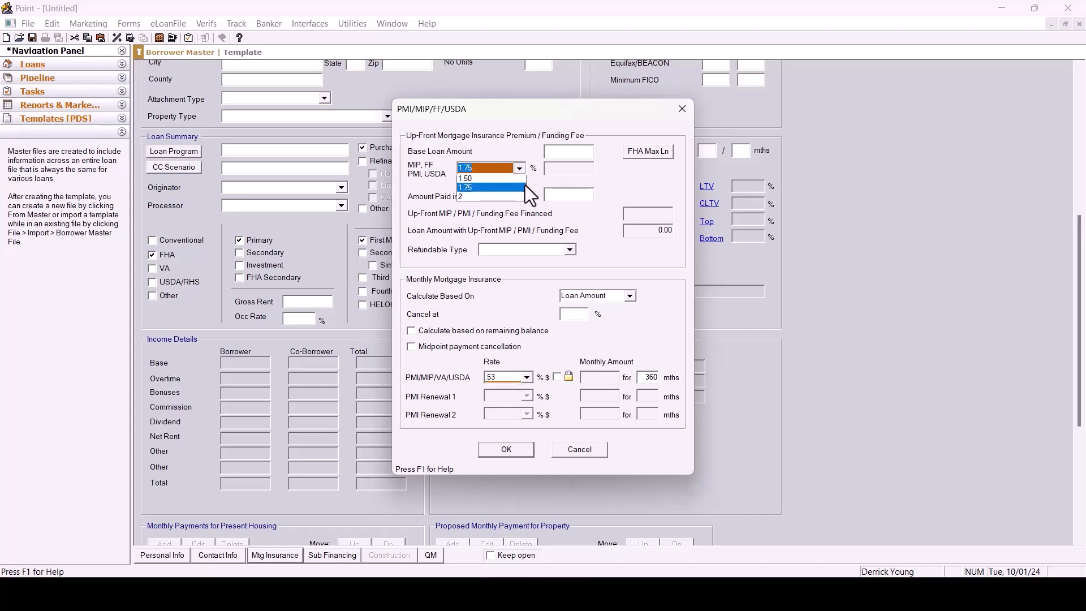
click(470, 181)
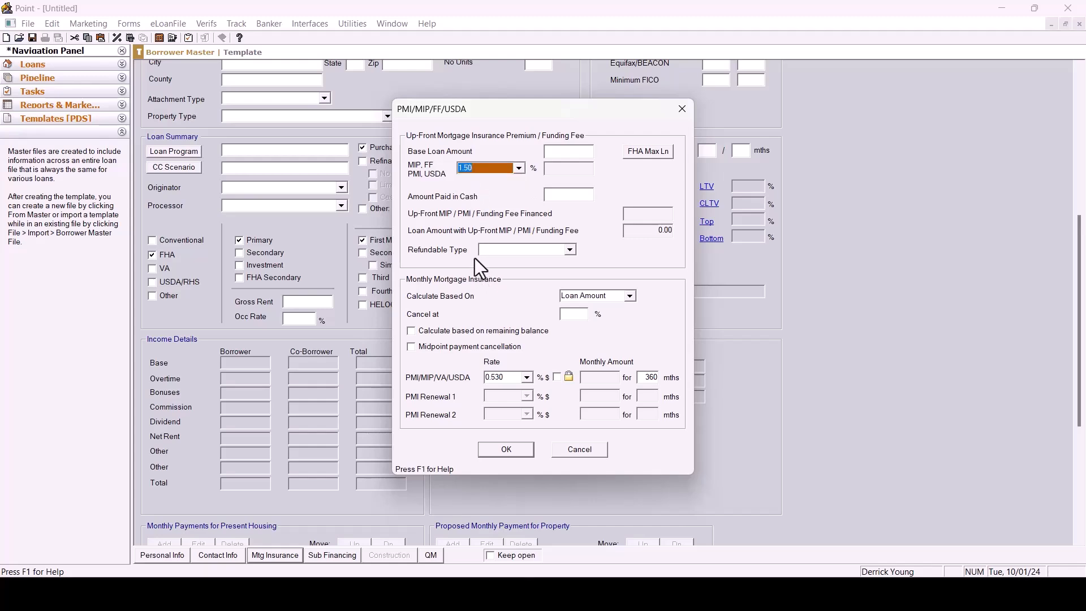
click(506, 449)
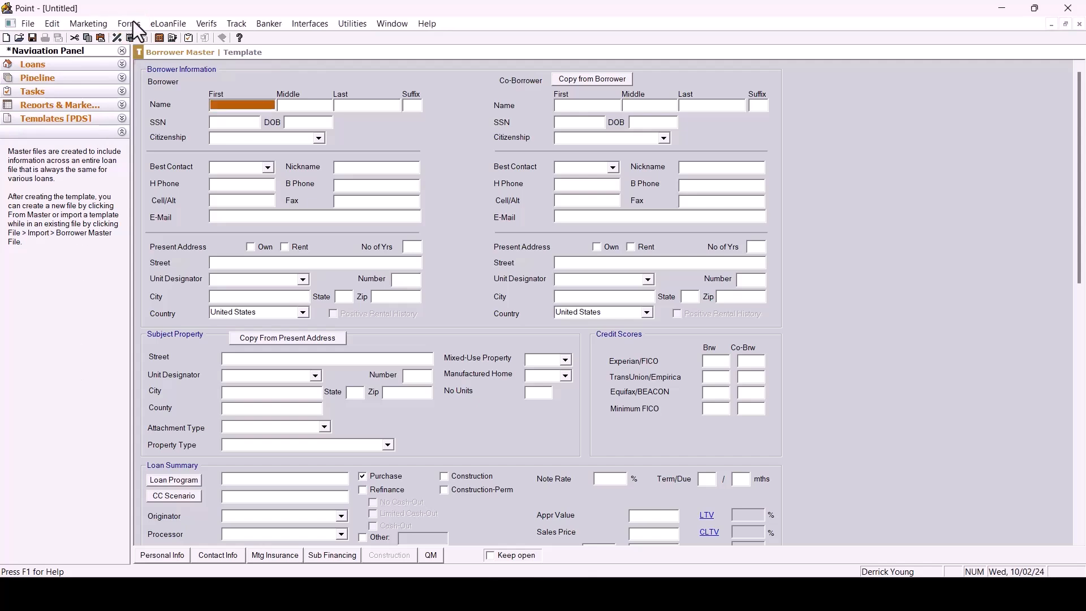
Open the Truth-In-Lending (Reg Z) form and review its mortgage insurance and disclosure sections, then open the Fees Worksheet.
click(128, 24)
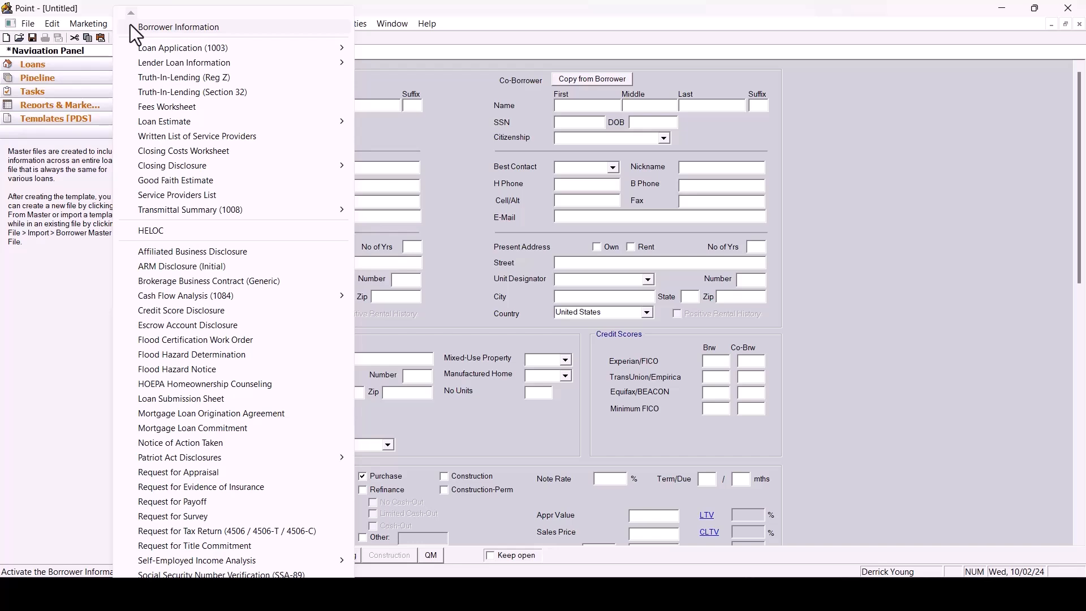
mouse_move(143, 50)
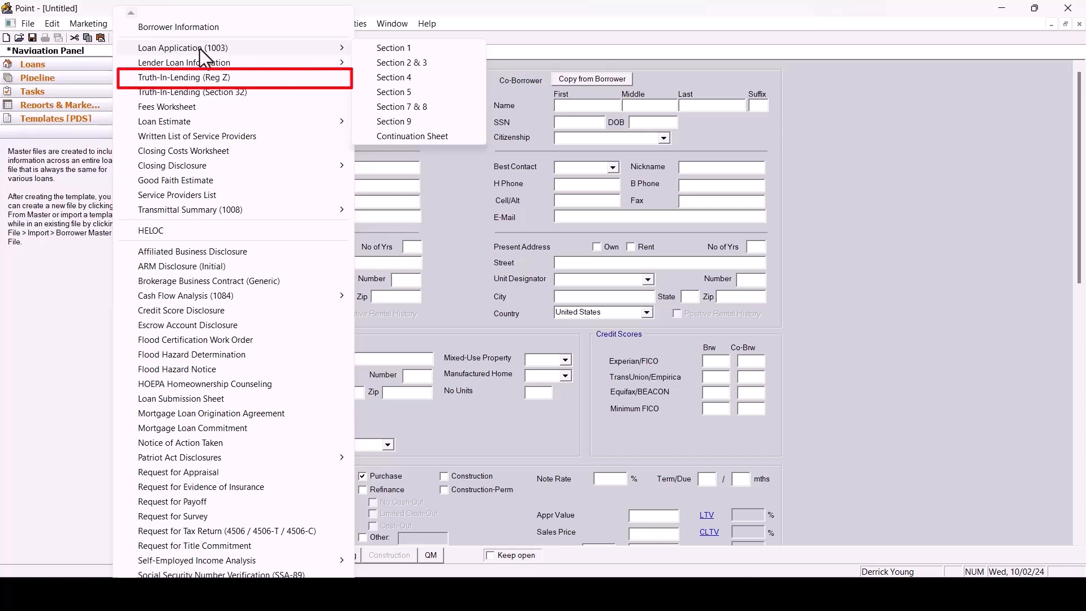
click(198, 77)
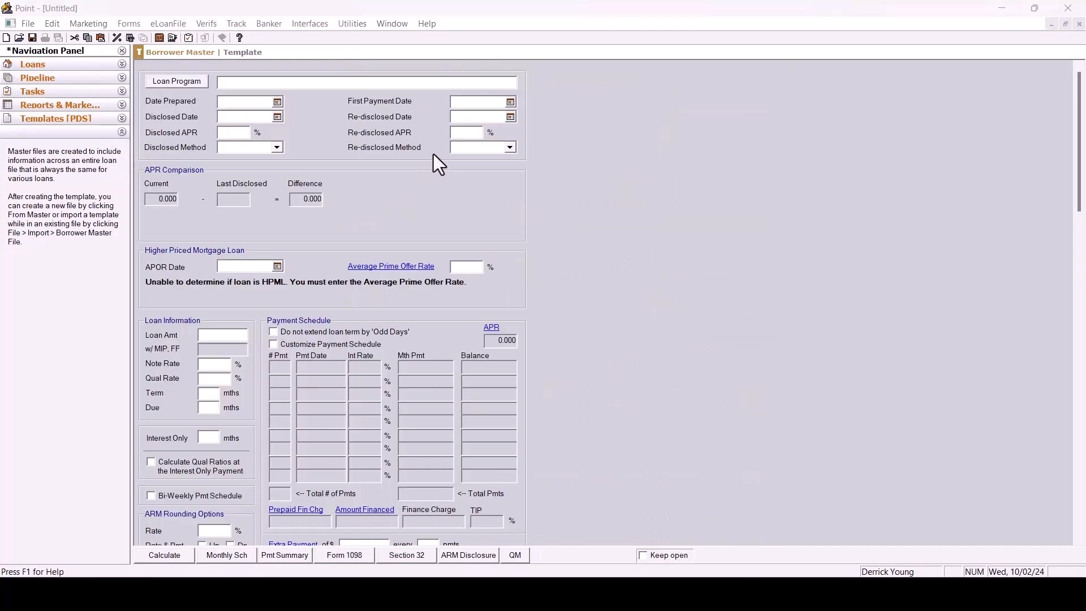
scroll(458, 206, down, 10)
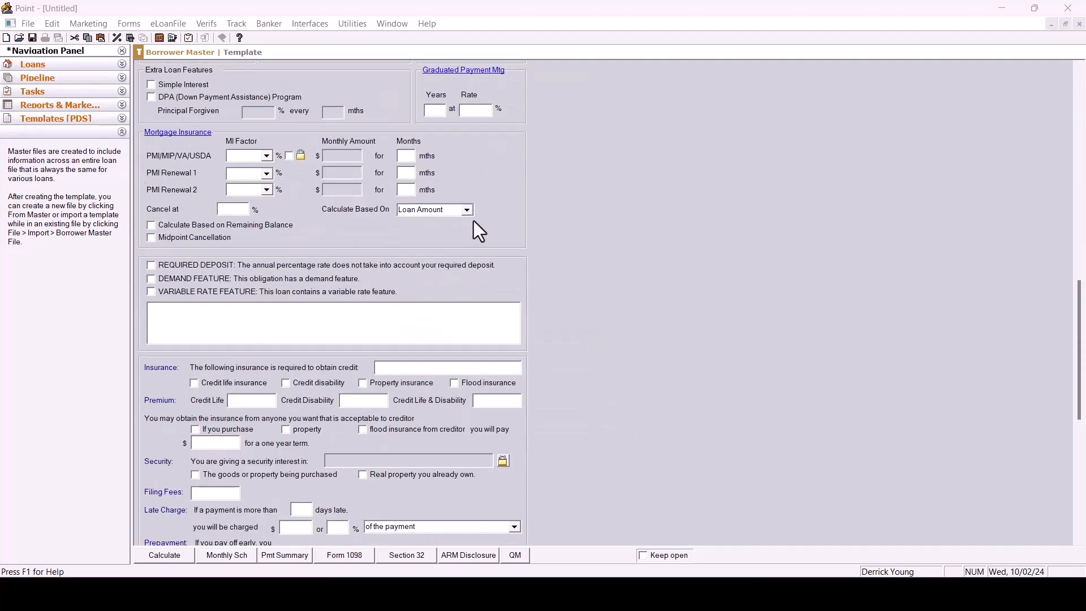
scroll(487, 222, down, 5)
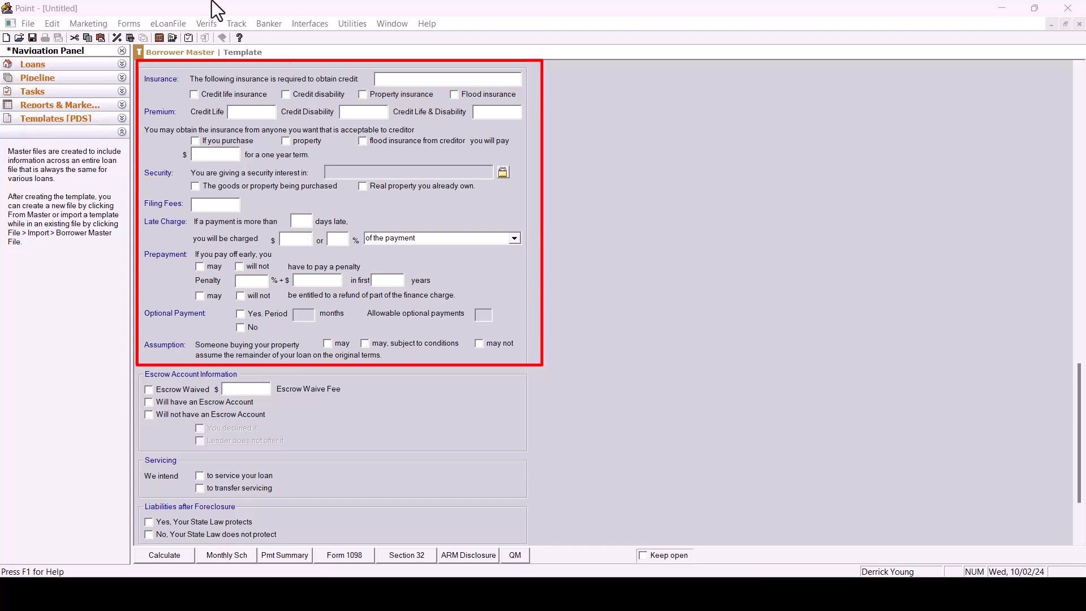
click(130, 24)
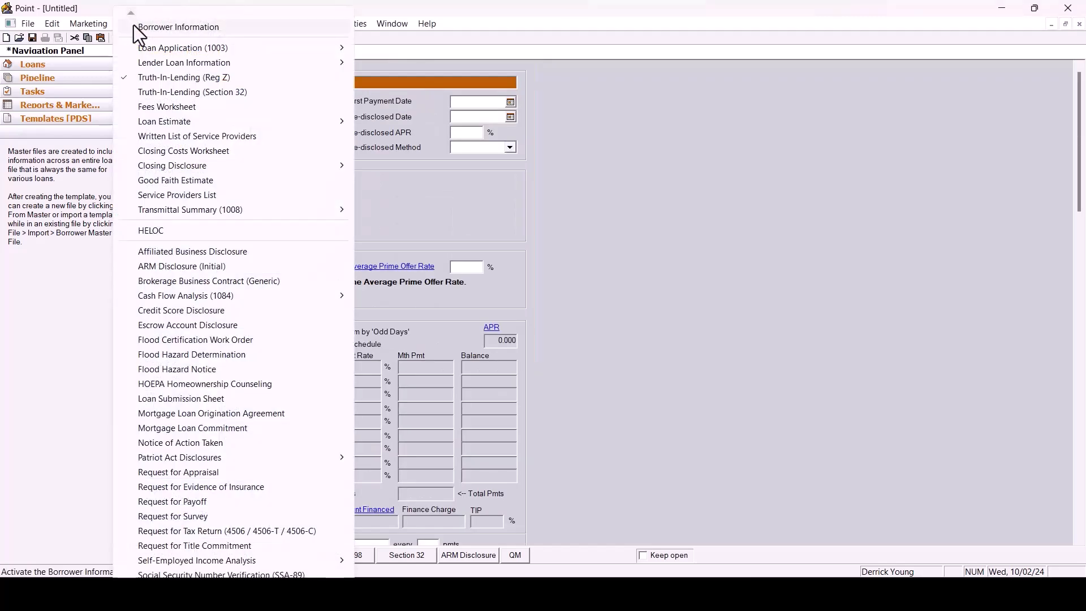
click(155, 111)
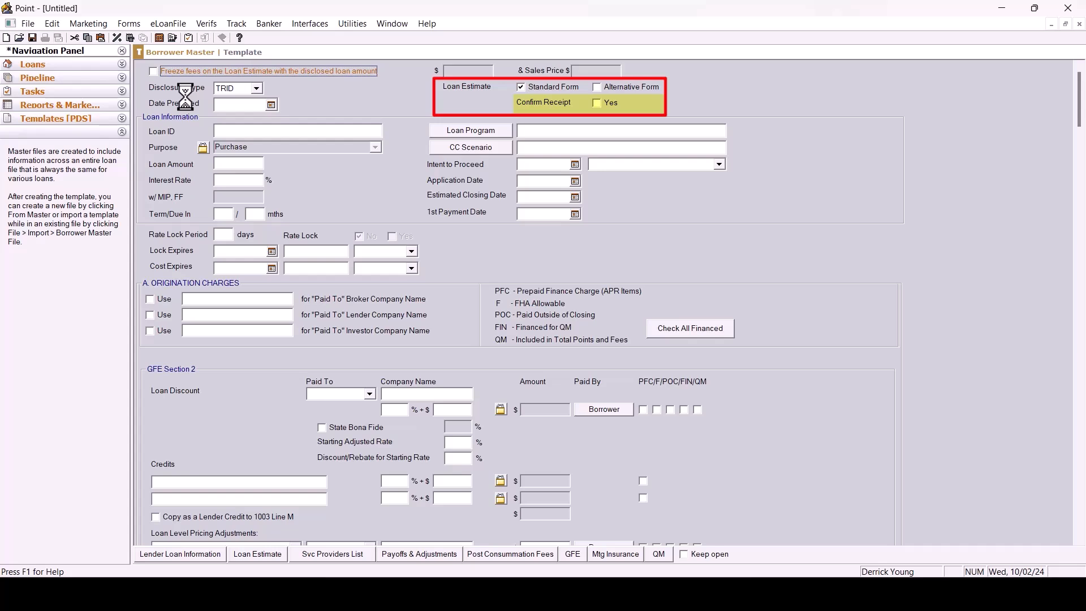
On the Written List of Service Providers, add Lending Express from the Cardex database as a service provider.
click(125, 27)
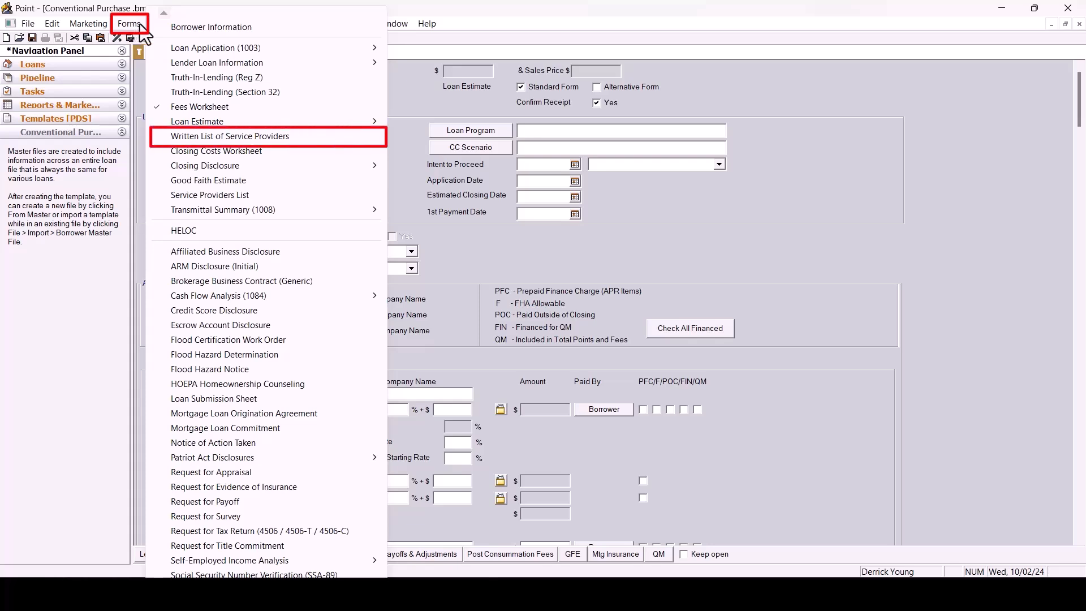
click(229, 138)
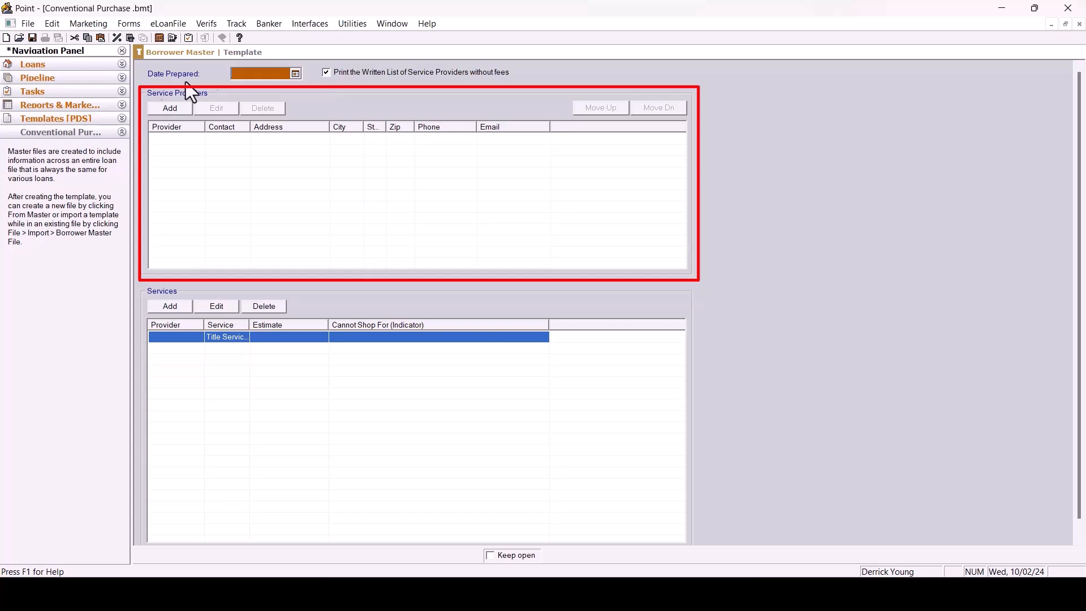
click(158, 108)
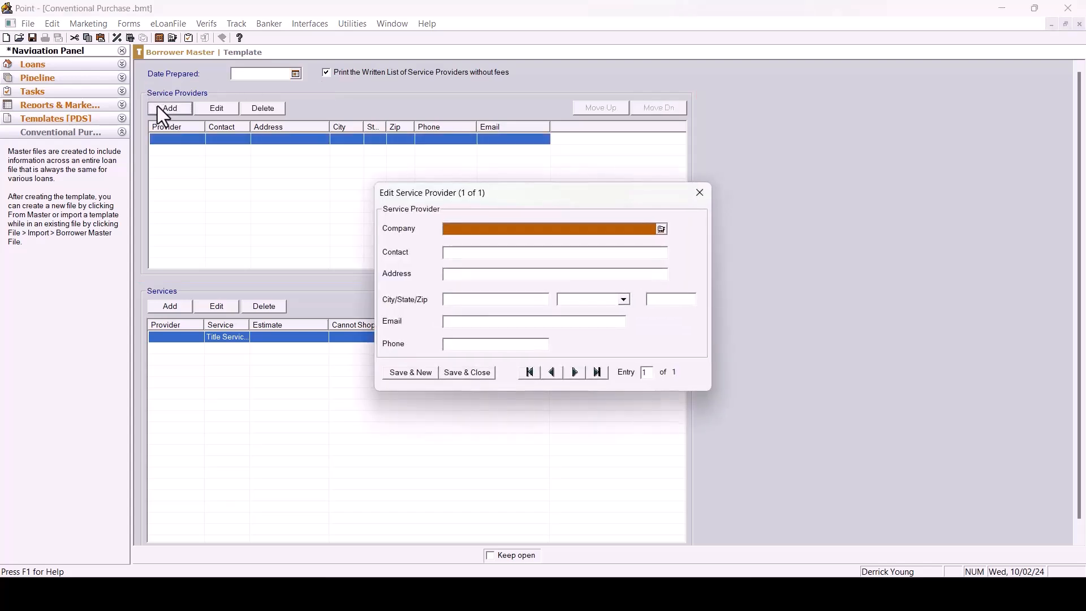
click(660, 229)
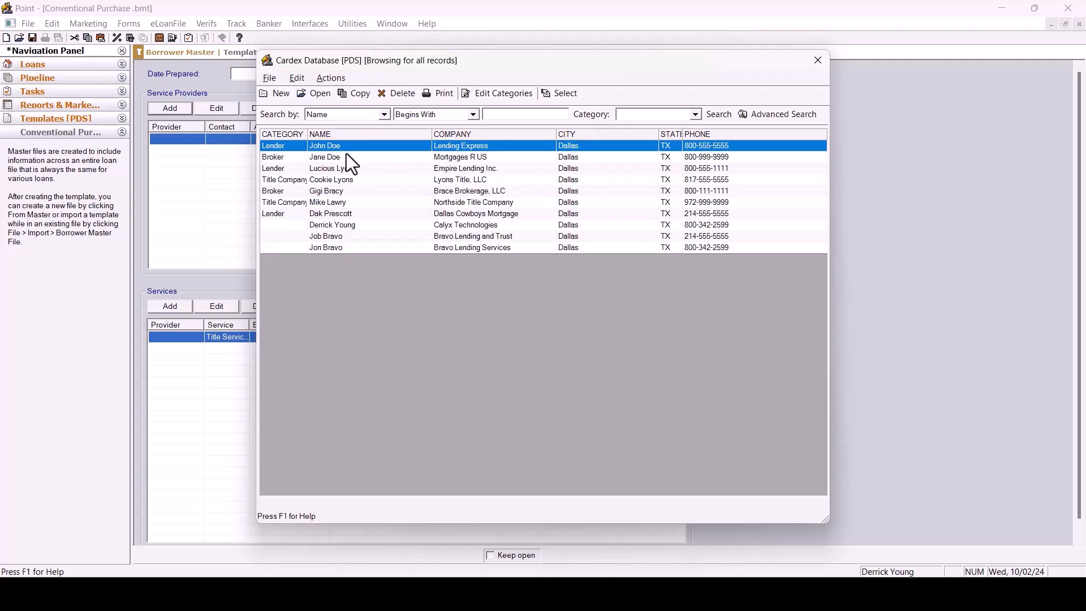
click(562, 94)
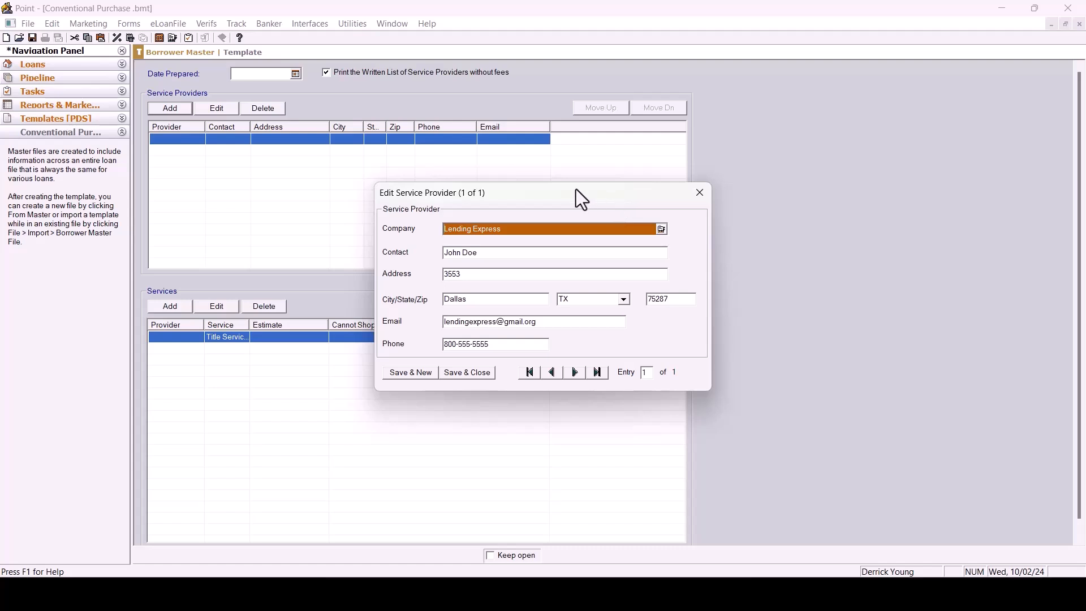
click(469, 373)
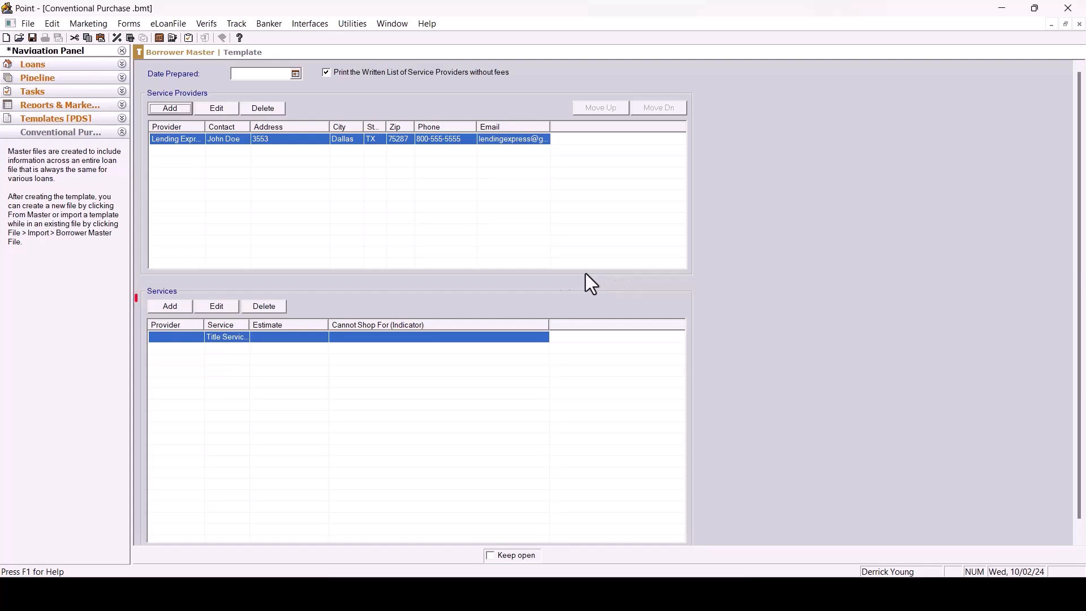
Add a Title Services service with Lending Express as its provider.
click(171, 309)
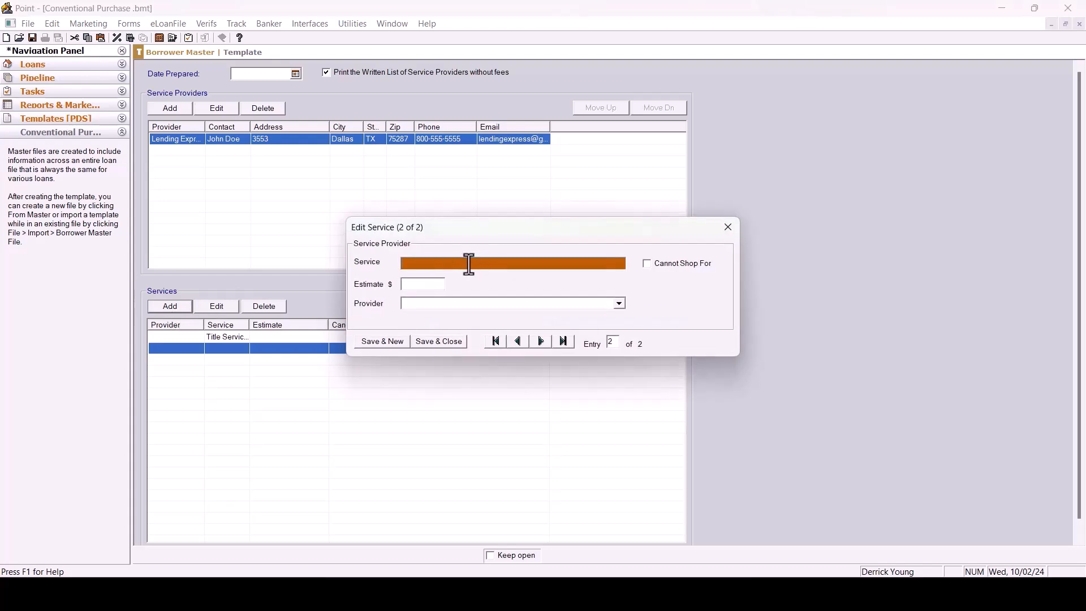
text(Title Services)
click(619, 304)
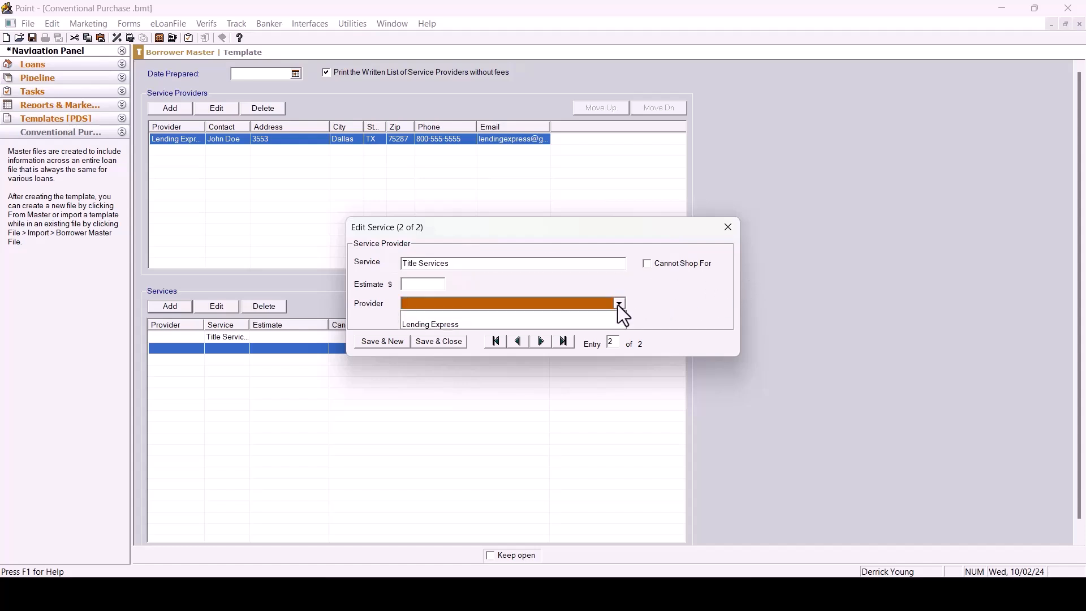
click(545, 326)
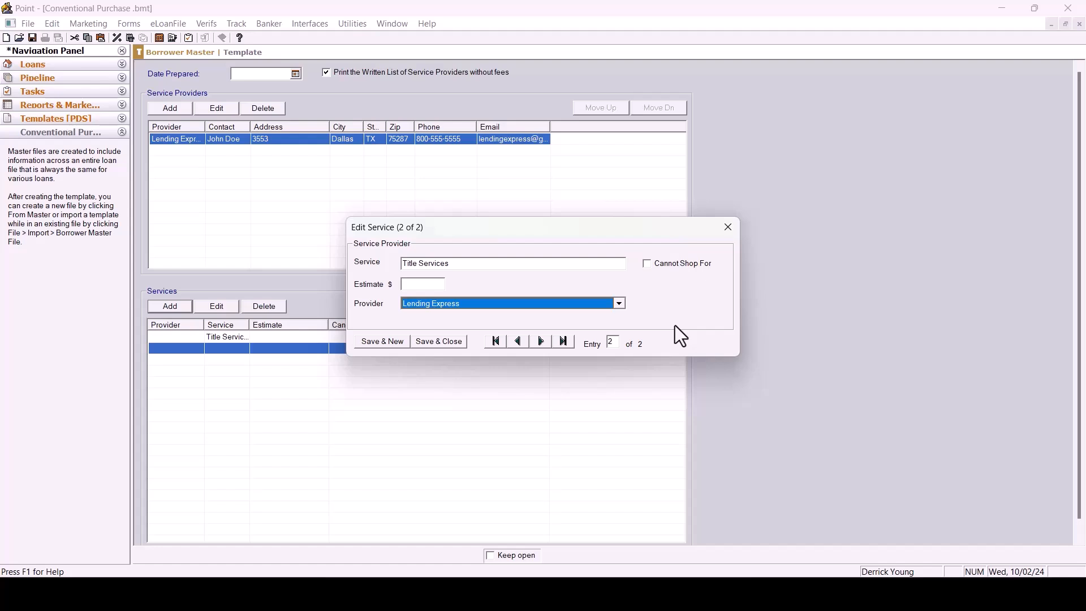
click(428, 341)
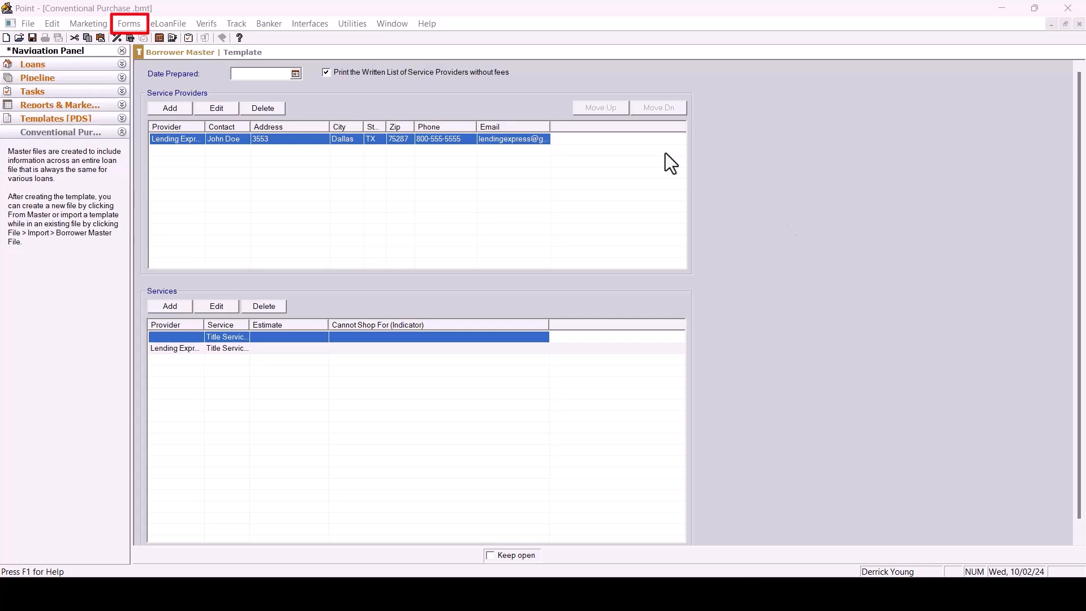
Open the Closing Costs Worksheet, then the Request for Title Commitment form.
click(129, 23)
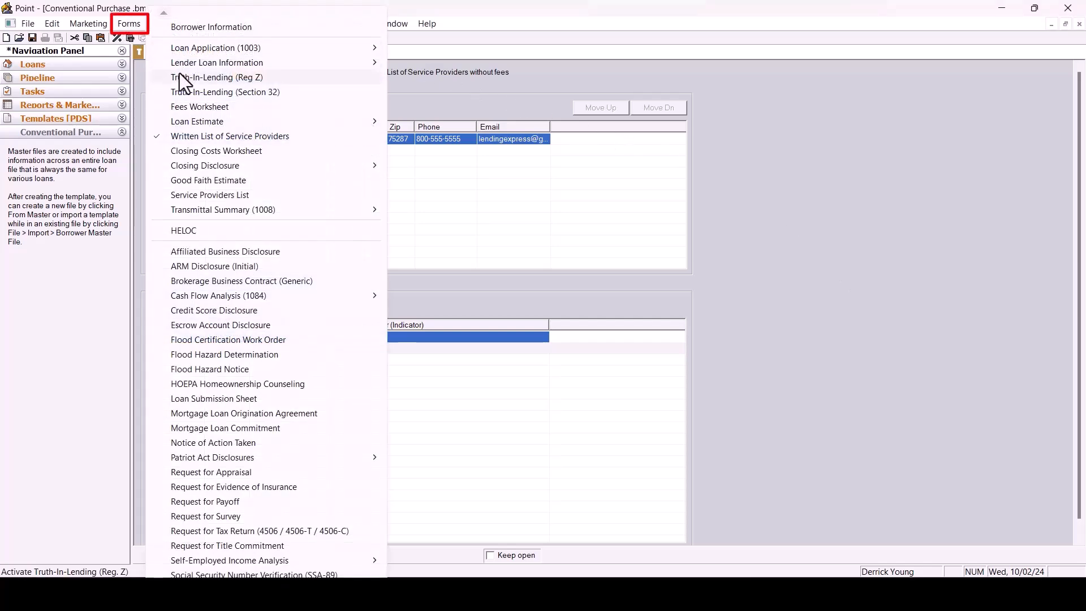
click(200, 152)
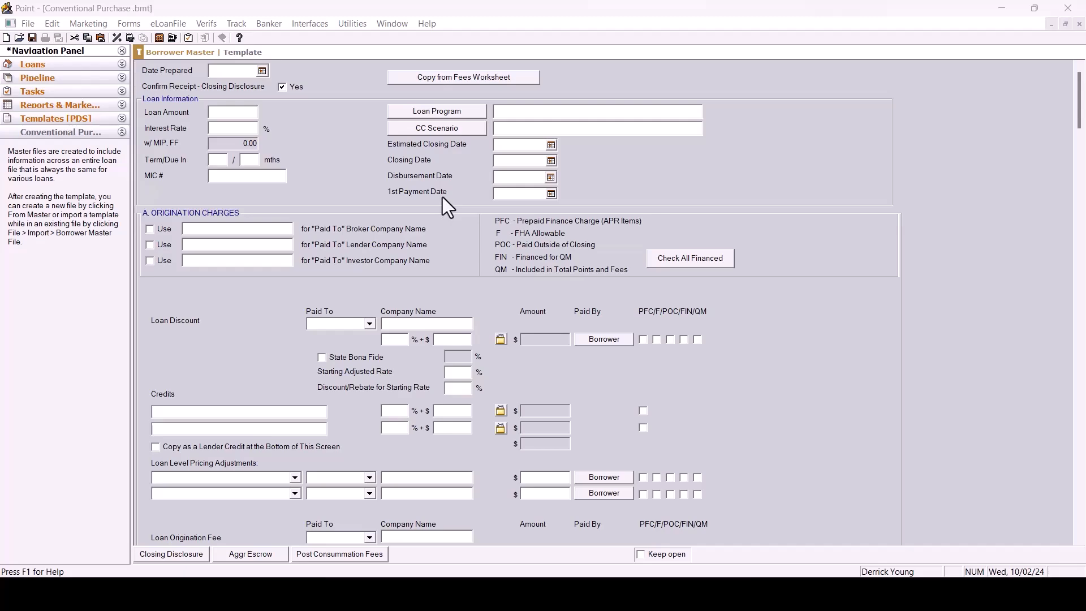
click(131, 24)
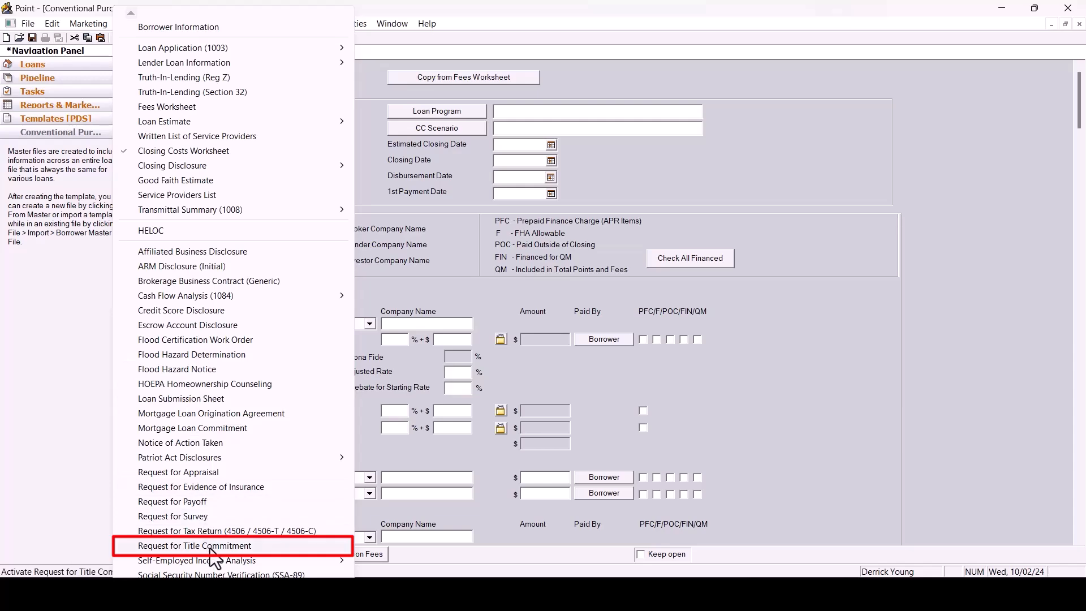
click(210, 549)
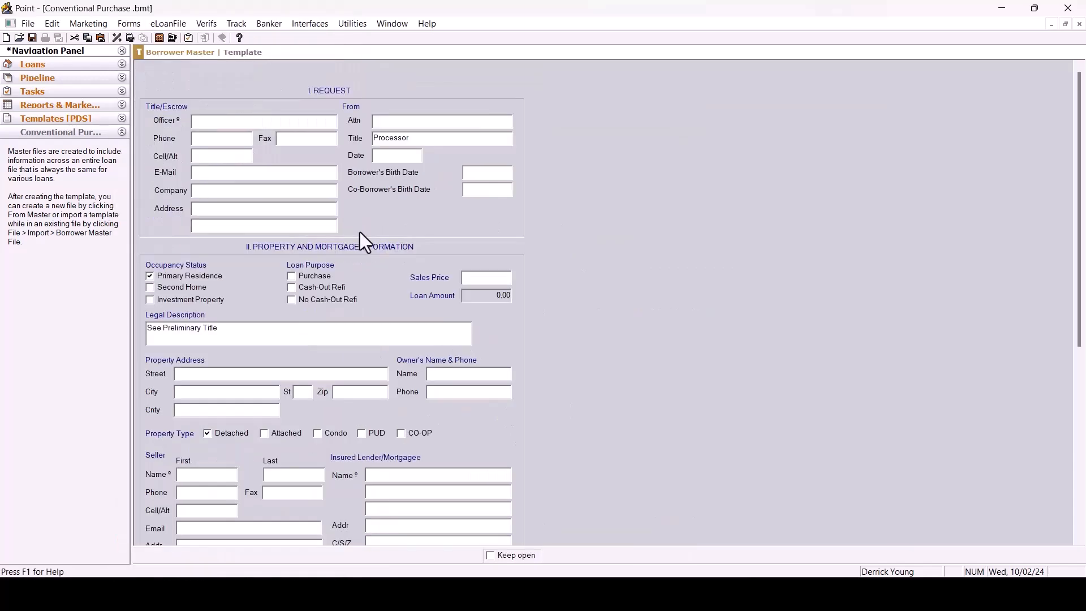
Review the rest of the Request for Title Commitment form, then open and review the Request for Tax Return form.
scroll(375, 251, down, 5)
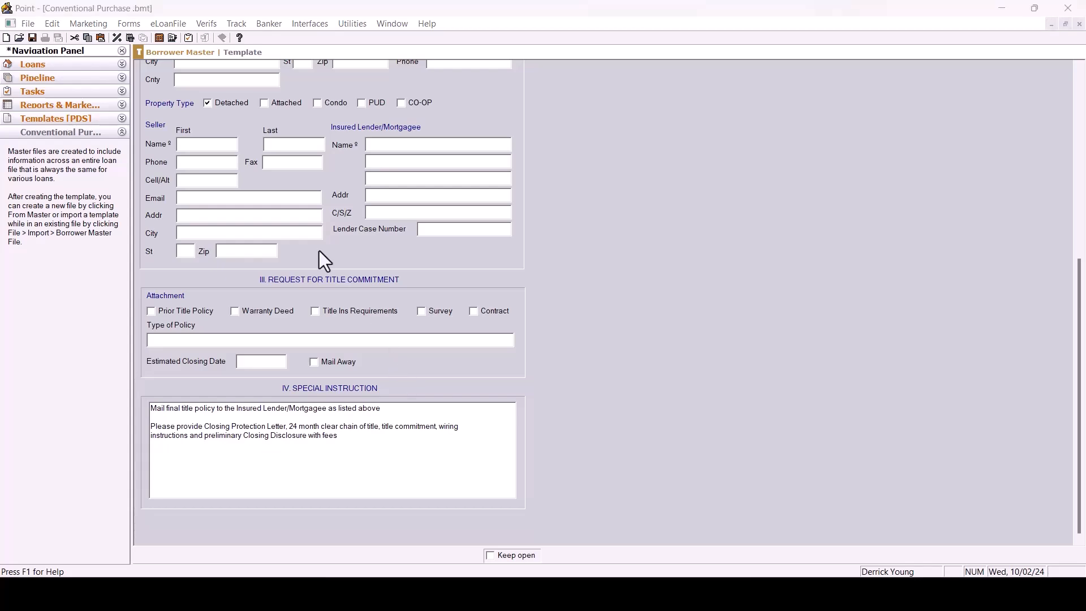
click(131, 25)
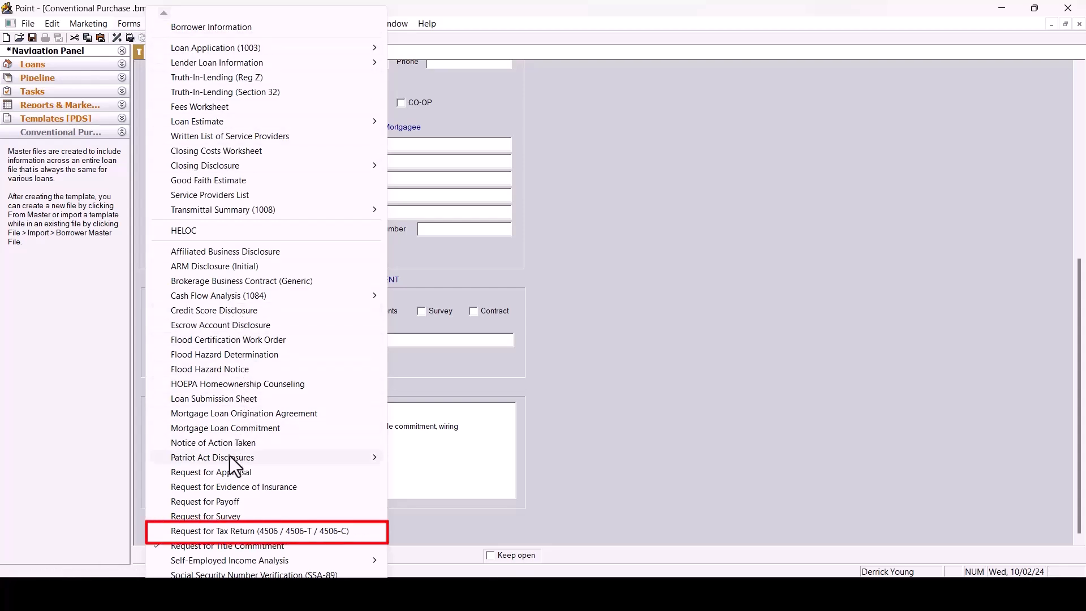
click(229, 534)
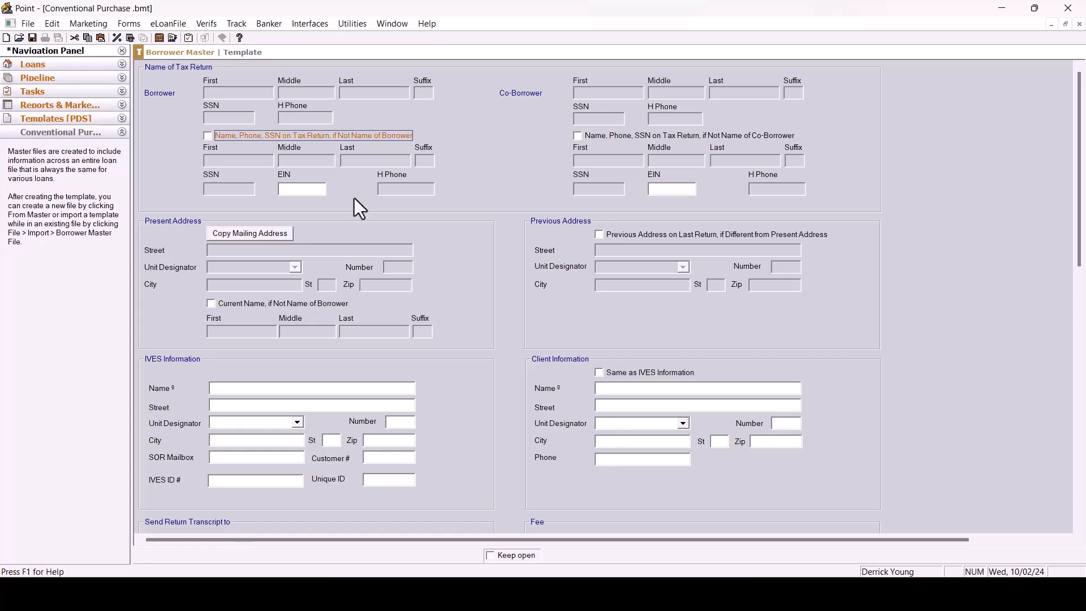
scroll(354, 202, down, 5)
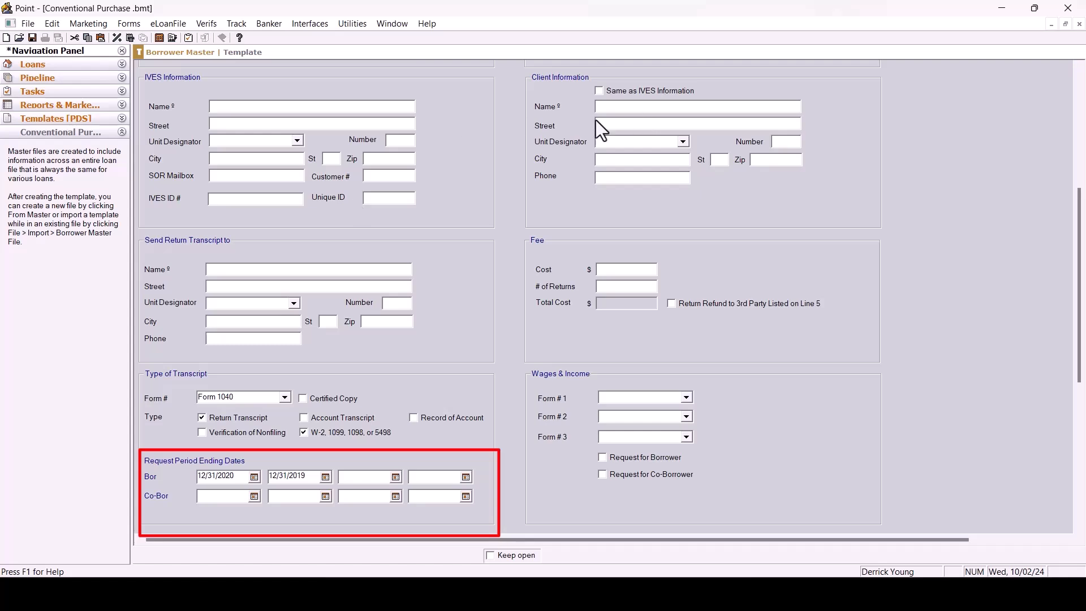
scroll(237, 56, up, 5)
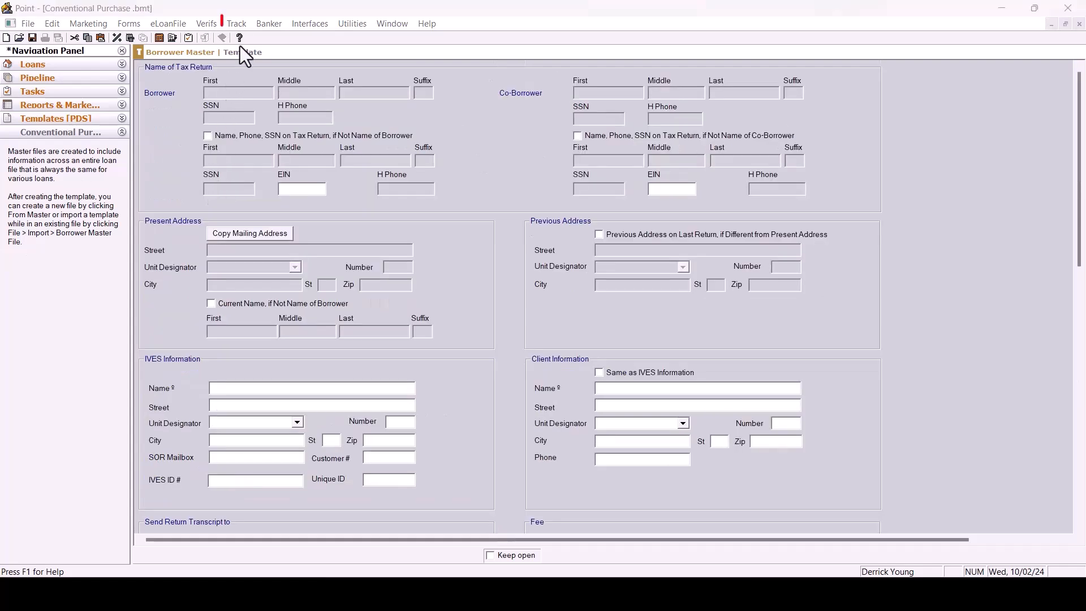
Open the loan Status tracking form and add a Withdrawn status to the Loan Progress list.
click(238, 29)
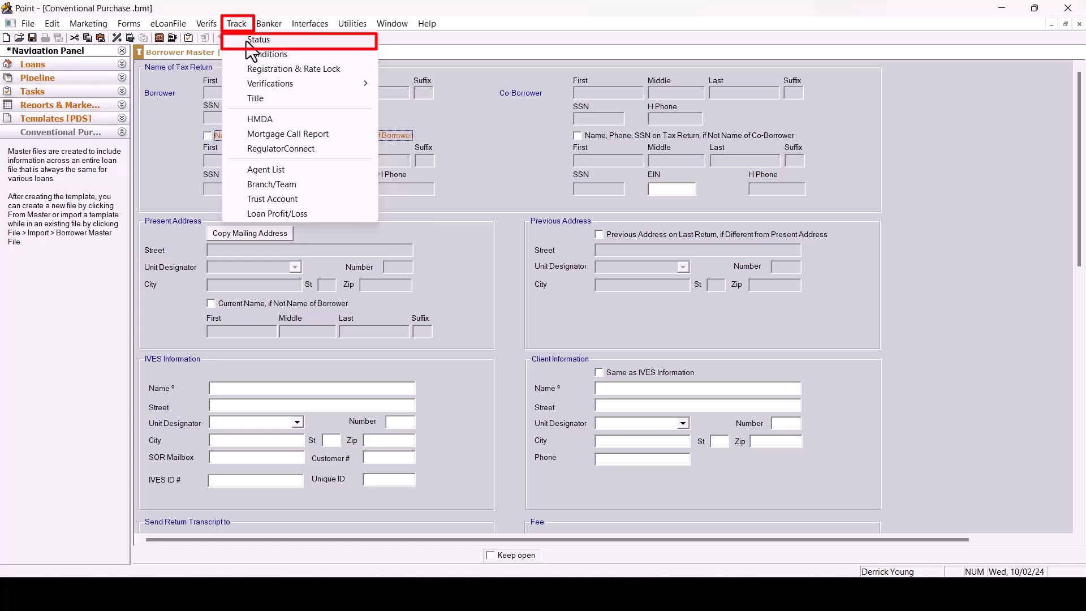
click(273, 42)
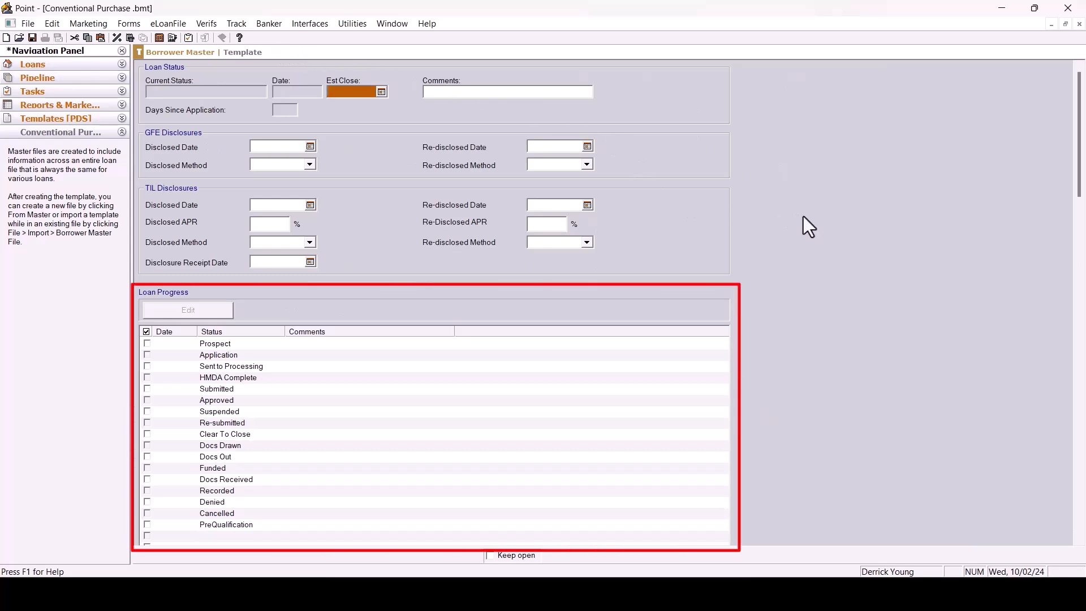
scroll(810, 218, down, 3)
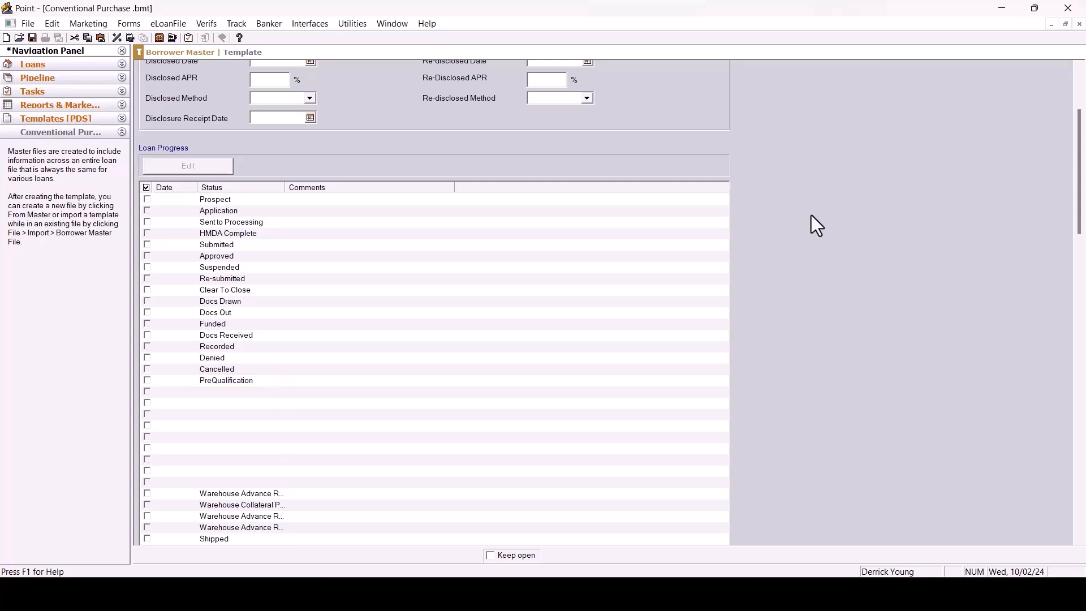
double_click(286, 392)
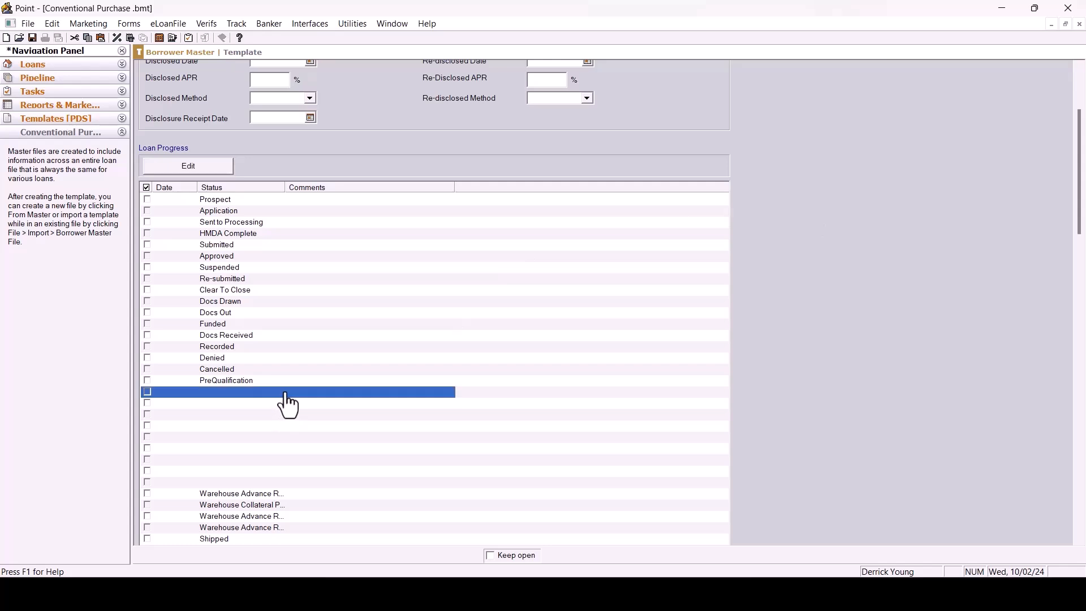
click(466, 291)
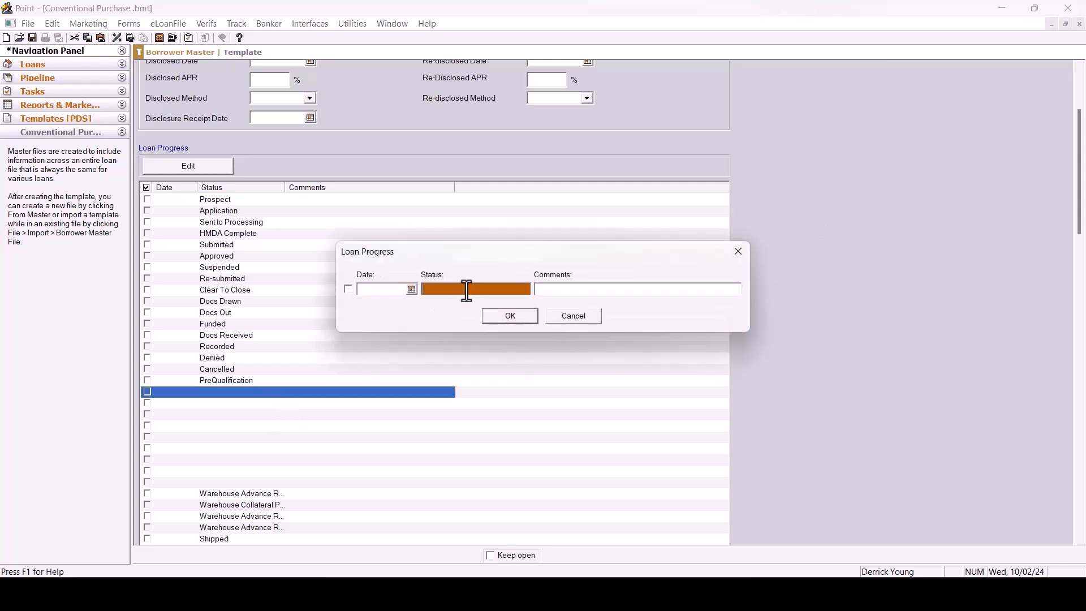
text(Withdrawn)
click(502, 318)
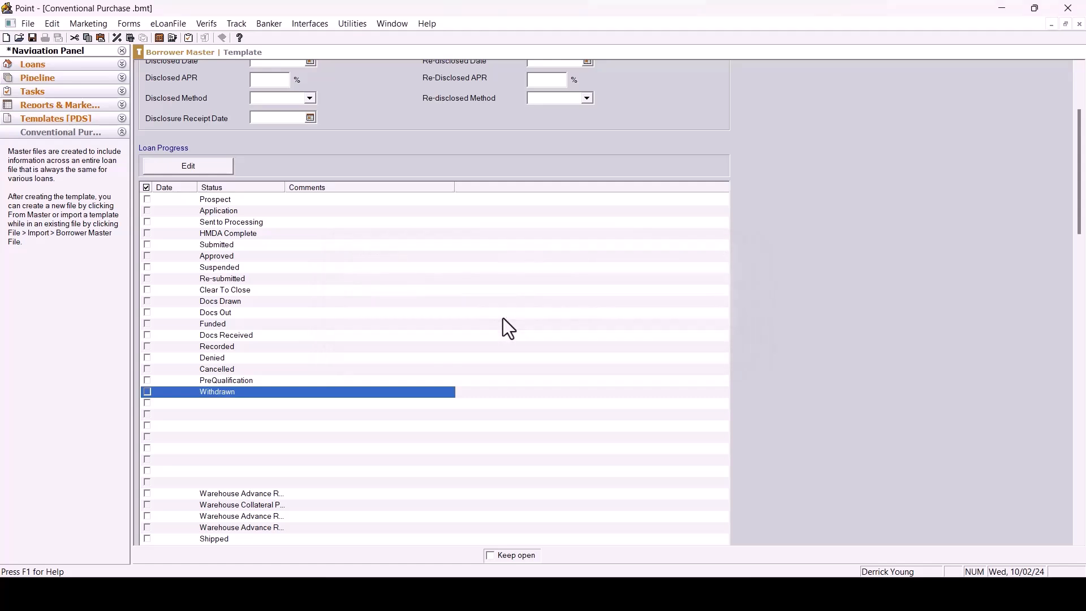
Examine the Document Requests list and open the Borrower: Gov't Issued Photo ID request's details.
scroll(503, 318, down, 10)
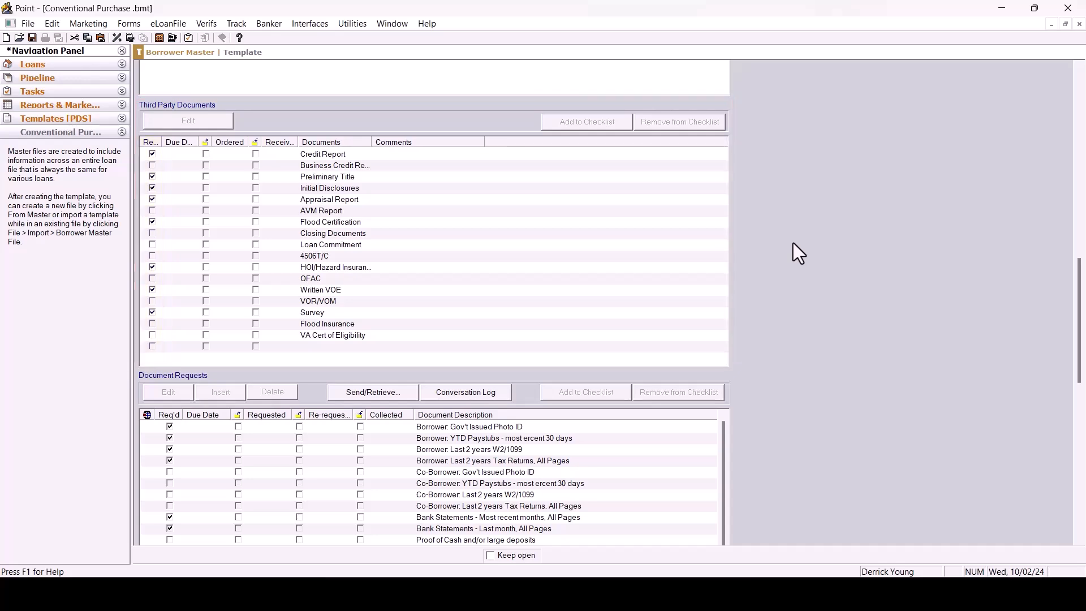
scroll(792, 246, down, 4)
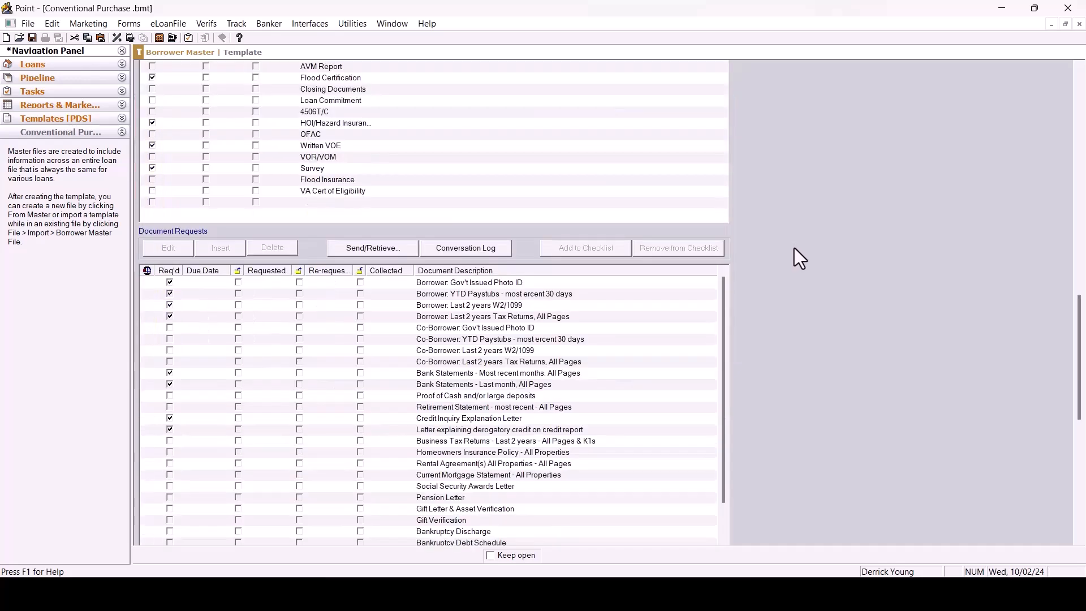
scroll(793, 248, down, 4)
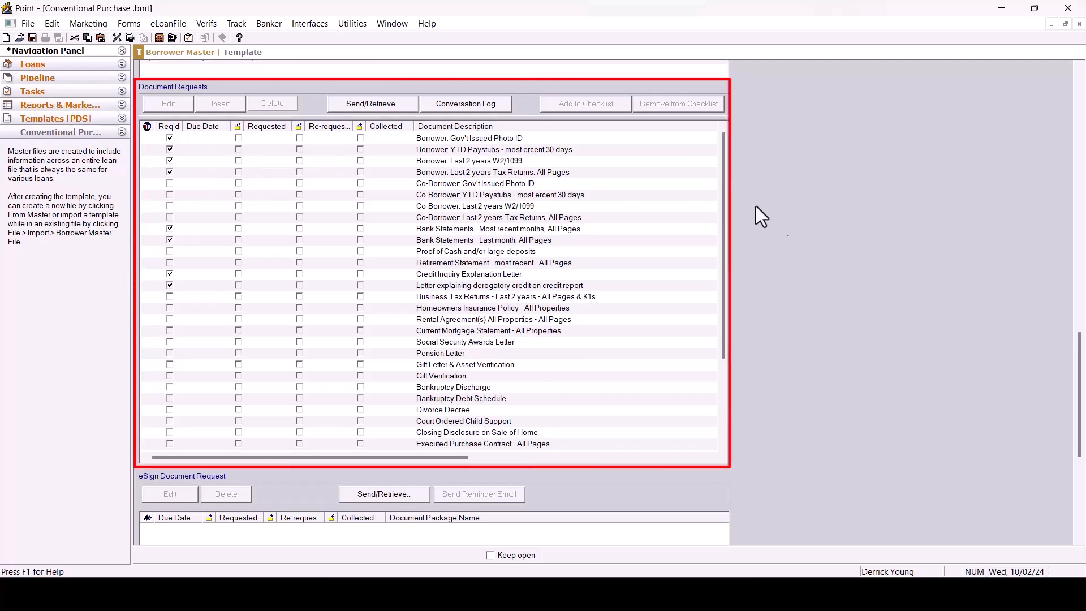
double_click(498, 140)
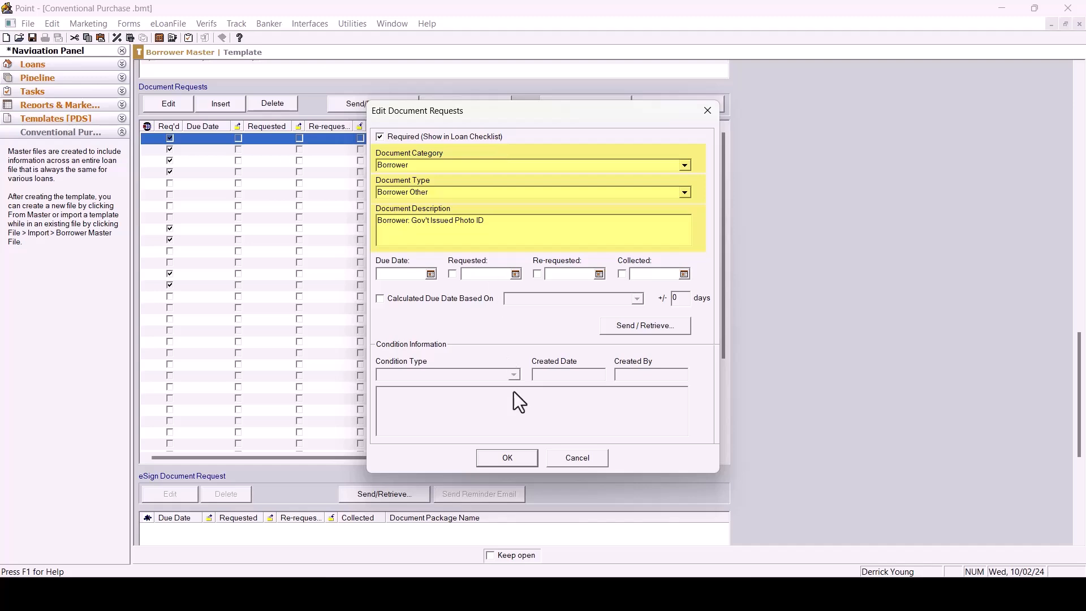
click(516, 464)
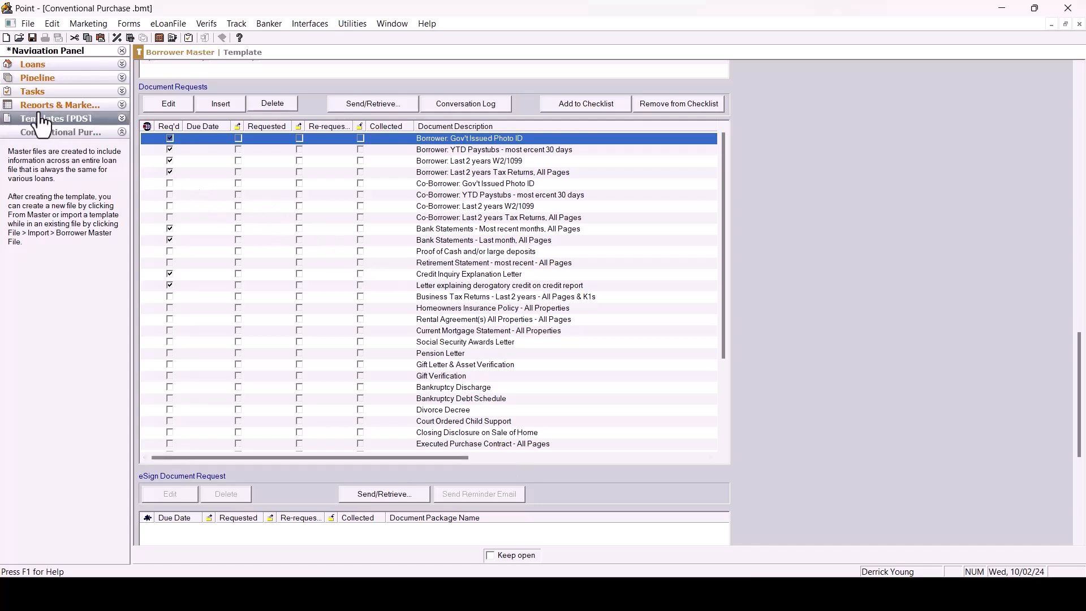
Save the Conventional Purchase template and close it.
click(28, 24)
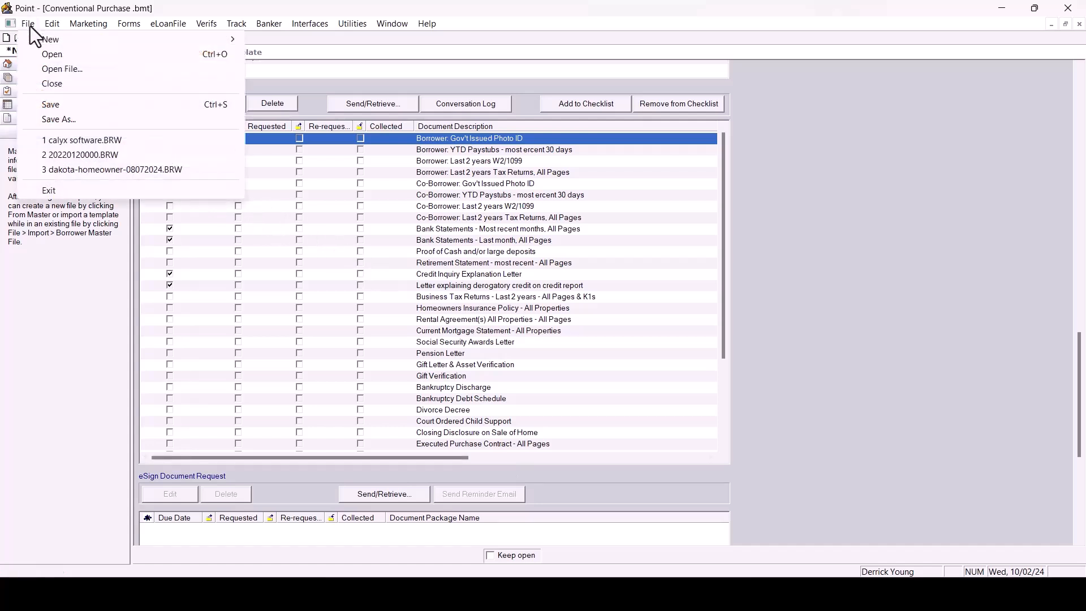
click(46, 106)
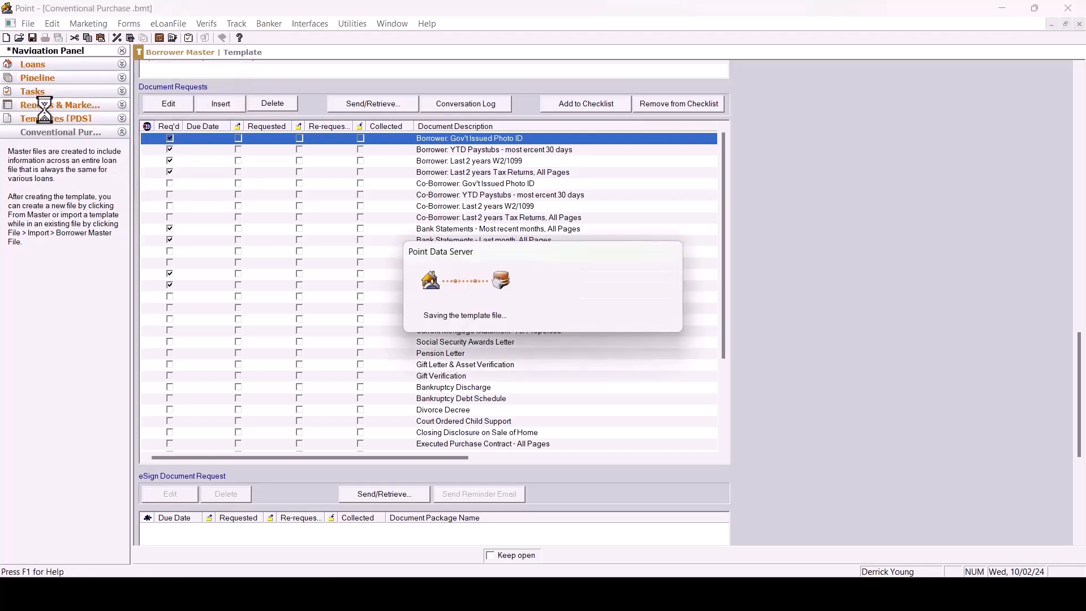
click(29, 24)
click(58, 86)
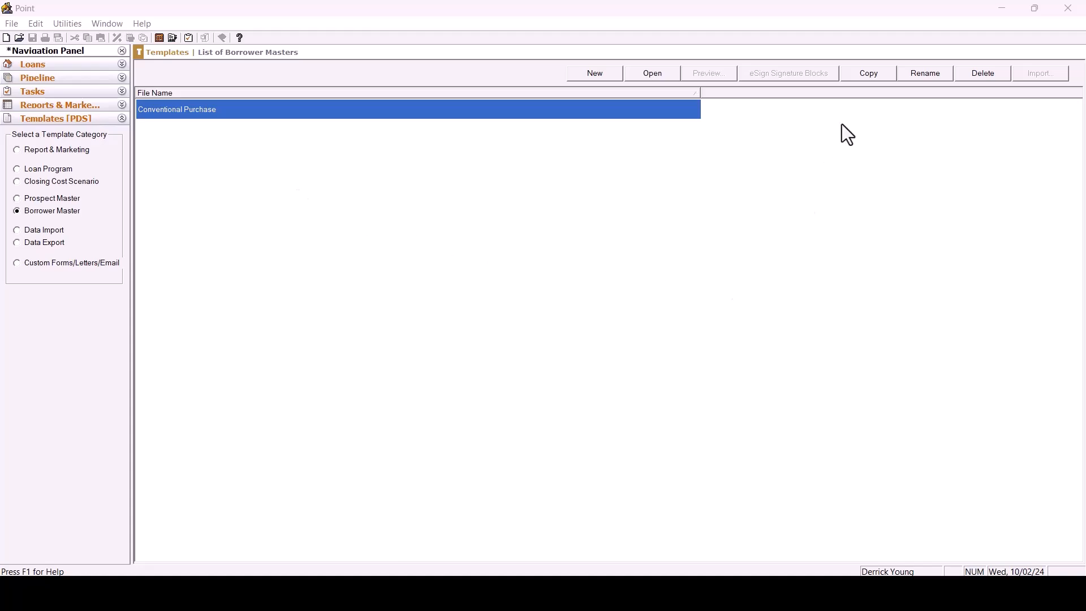
Copy the Conventional Purchase borrower master and name the copy Conventional Refi.
click(862, 73)
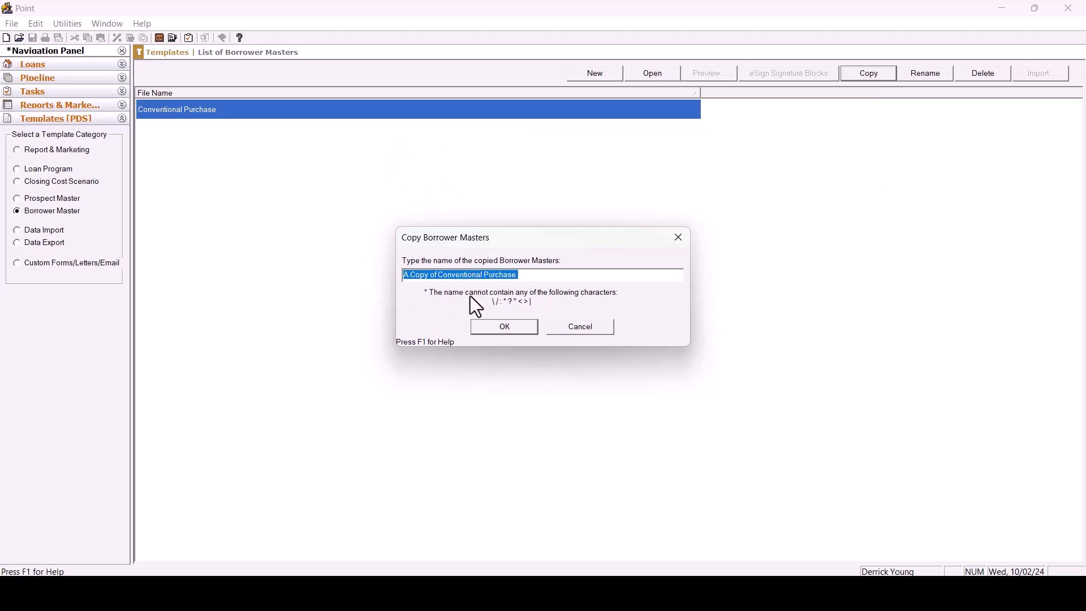
click(439, 275)
key(BackSpace)
key(BackSpace)
key(BackSpace)
key(BackSpace)
key(BackSpace)
key(BackSpace)
key(BackSpace)
key(BackSpace)
key(BackSpace)
key(BackSpace)
click(497, 277)
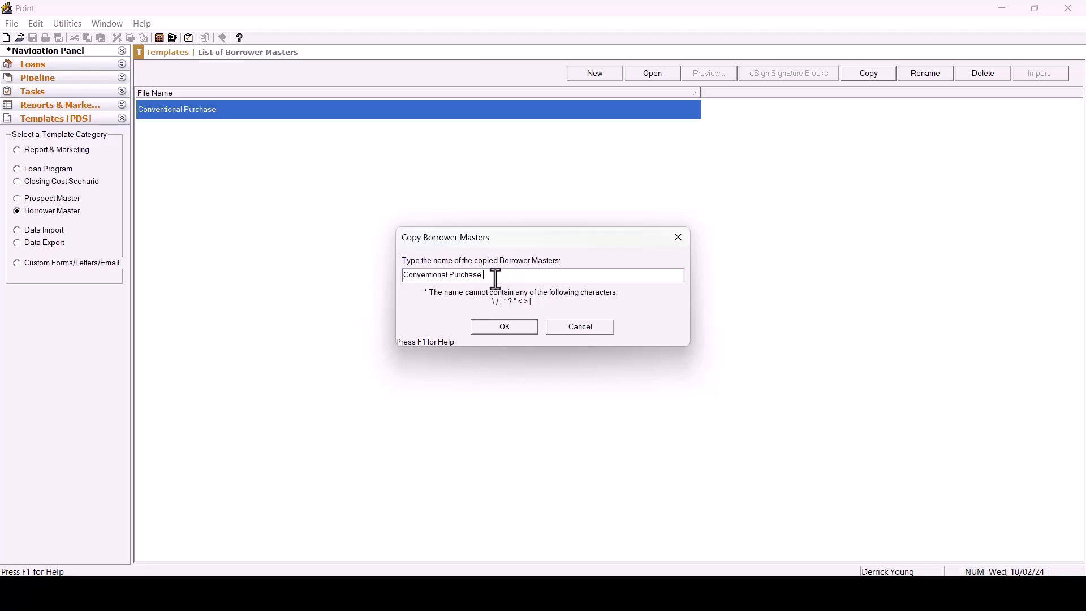
key(BackSpace)
key(BackSpace)
key(BackSpace)
key(BackSpace)
key(BackSpace)
key(BackSpace)
key(BackSpace)
key(BackSpace)
text(Re)
click(500, 329)
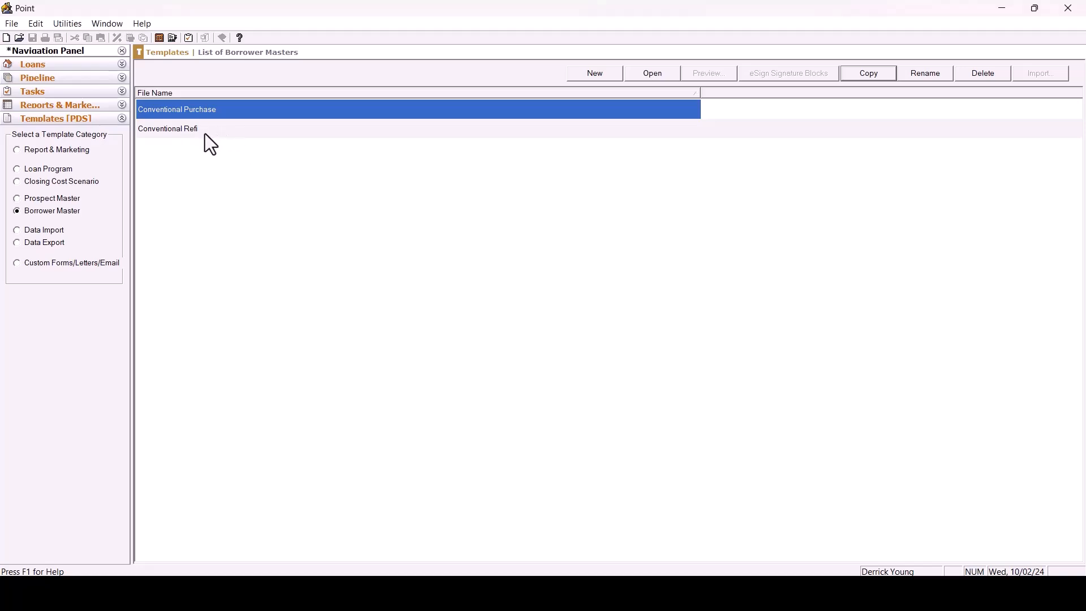
Open the Conventional Refi template and set its loan purpose to Refinance and loan type to Conventional.
click(215, 136)
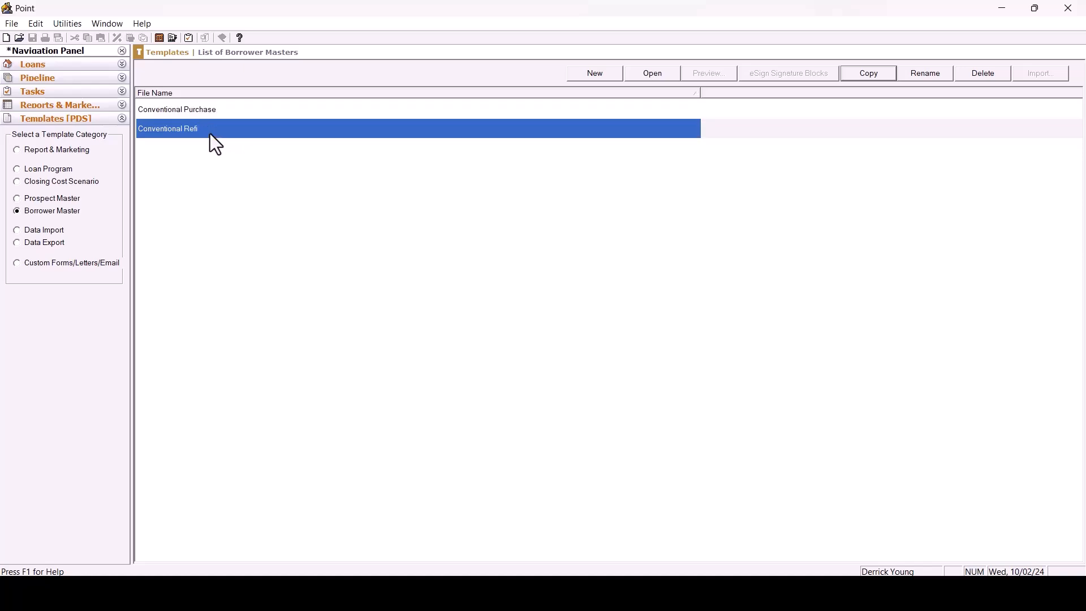
click(650, 74)
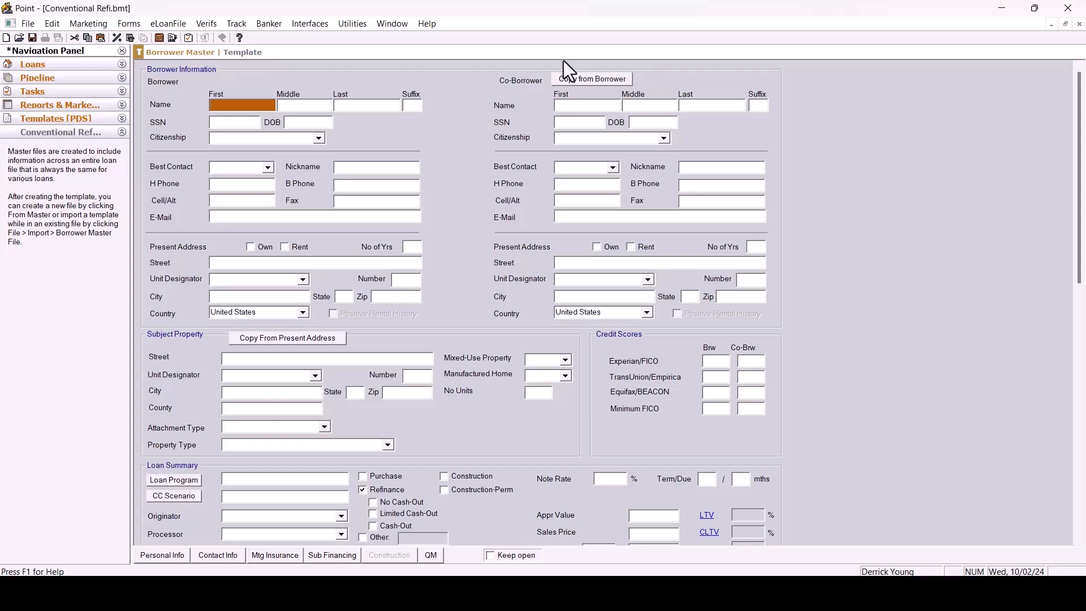
click(363, 477)
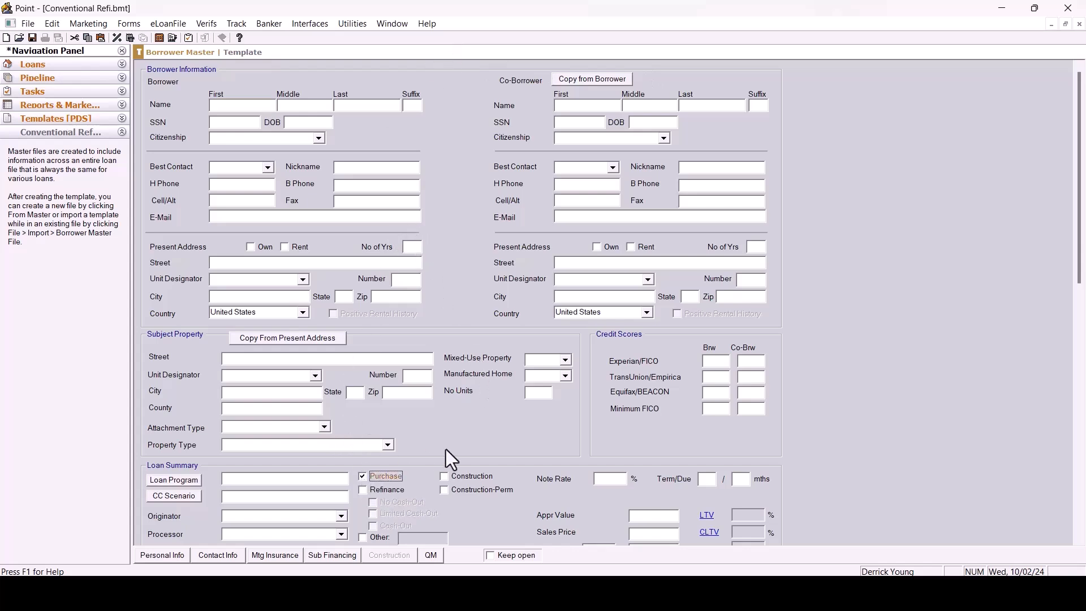
click(363, 490)
scroll(446, 399, down, 5)
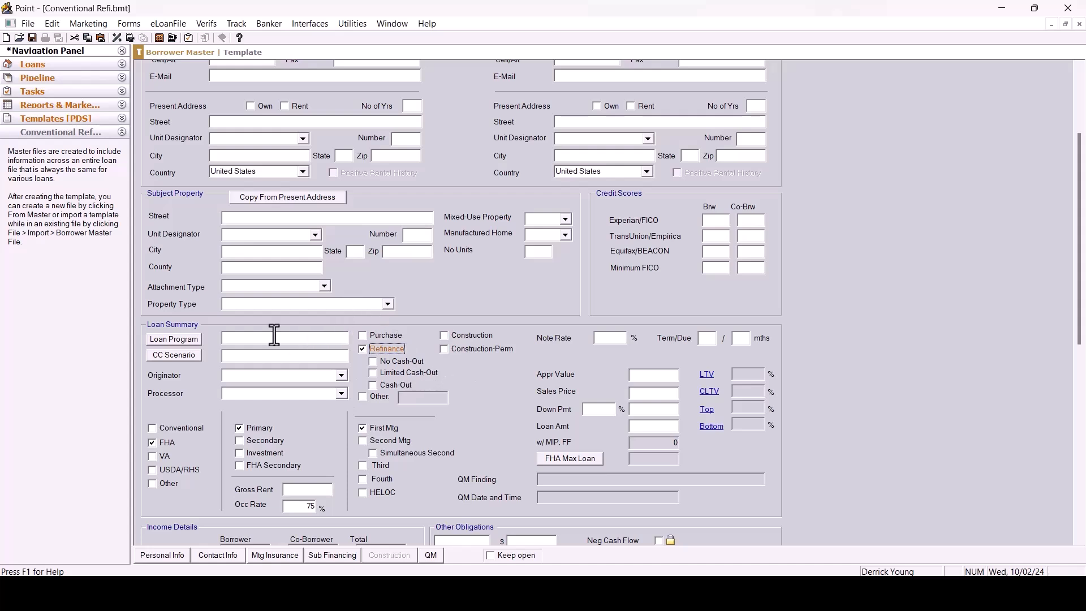
click(154, 429)
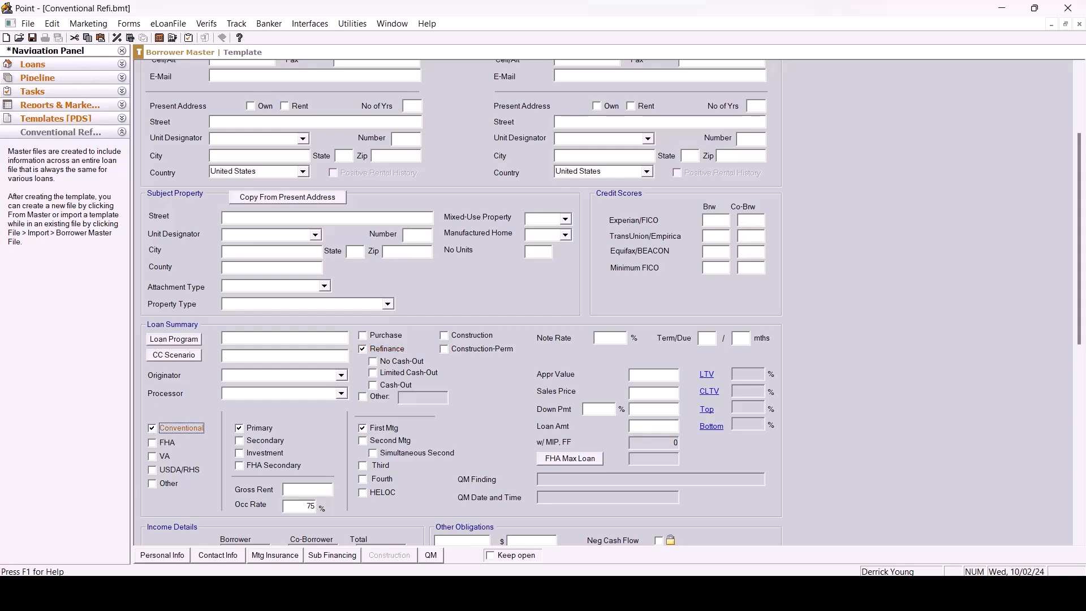
In mortgage insurance, clear the up-front MIP/FF rate and monthly PMI rate, and set cancellation at 78%.
click(275, 556)
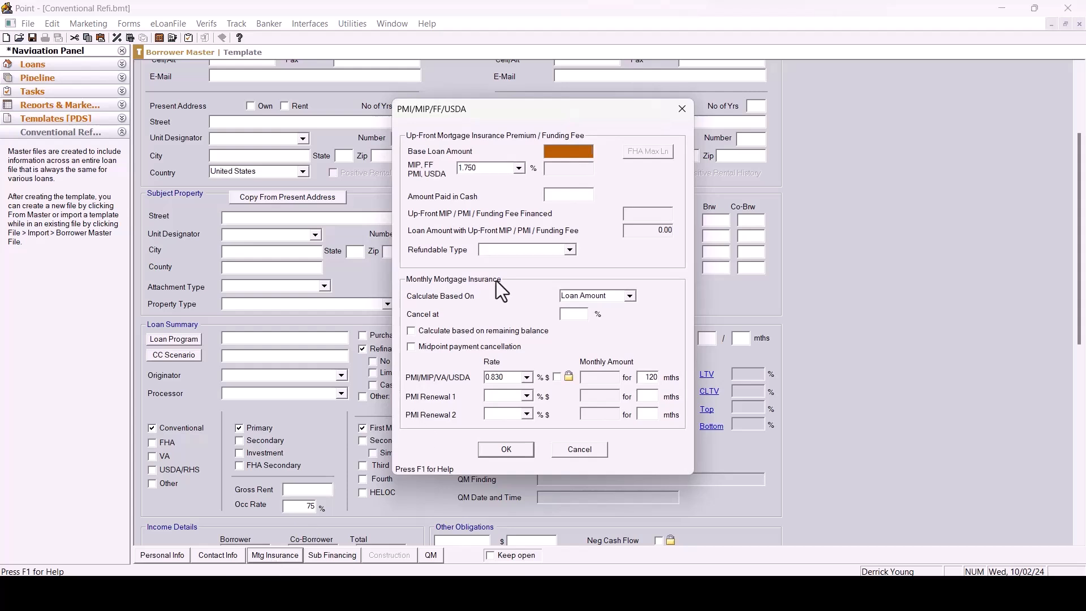
drag(498, 170, 409, 186)
key(BackSpace)
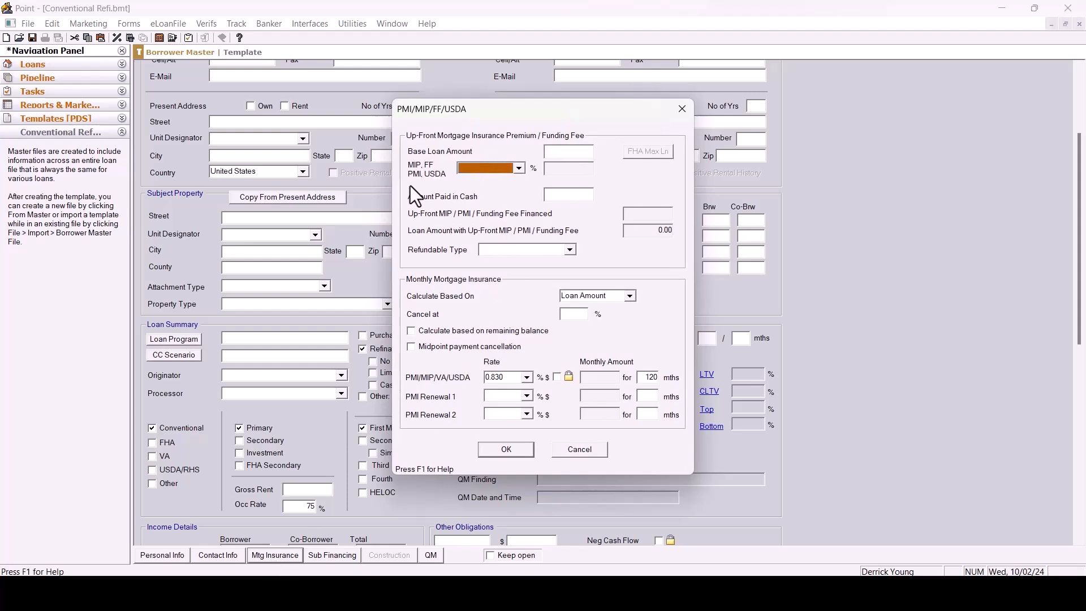
click(583, 315)
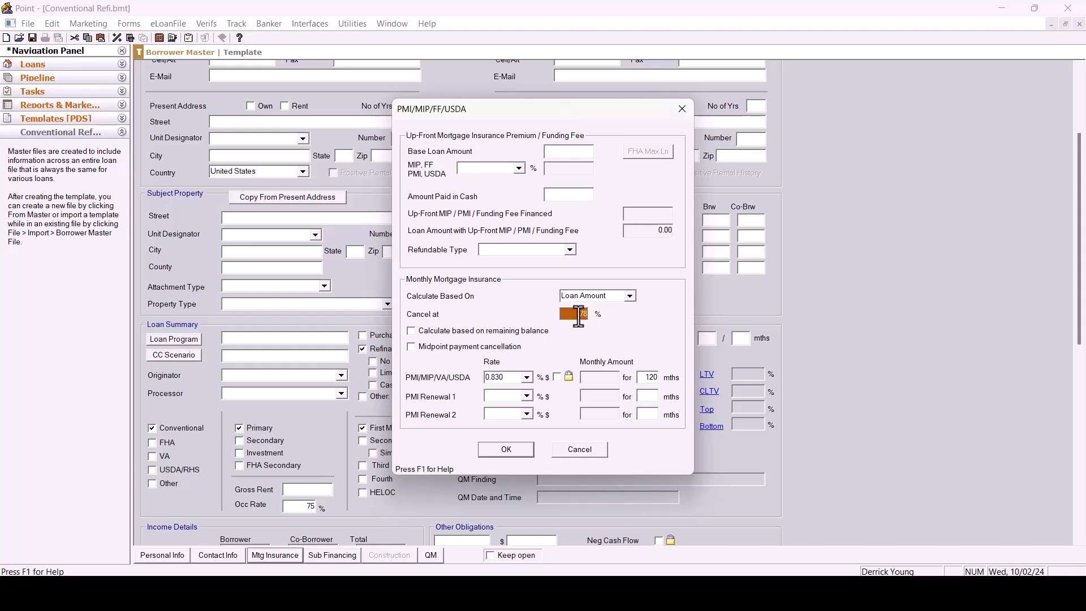
drag(517, 377, 445, 380)
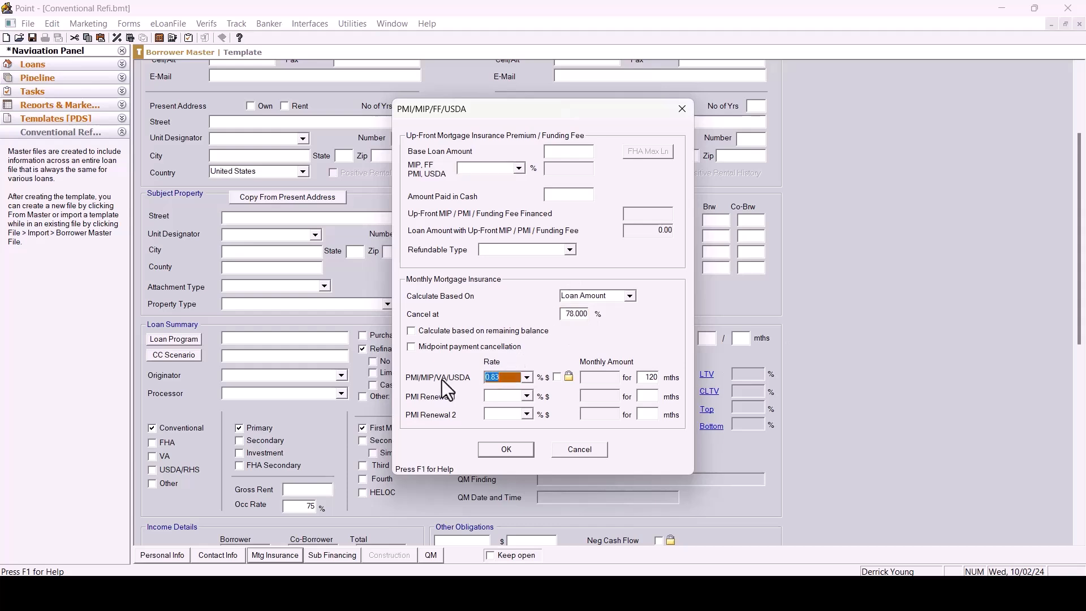
key(BackSpace)
click(501, 449)
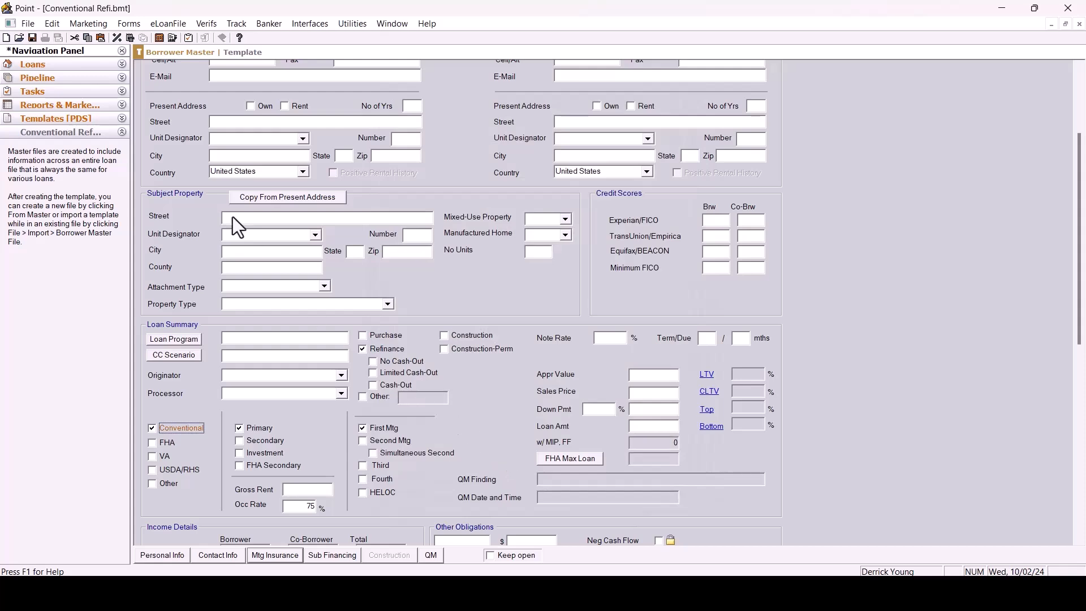
Open the Truth-In-Lending (Reg Z) form and review its insurance and disclosure sections.
click(128, 25)
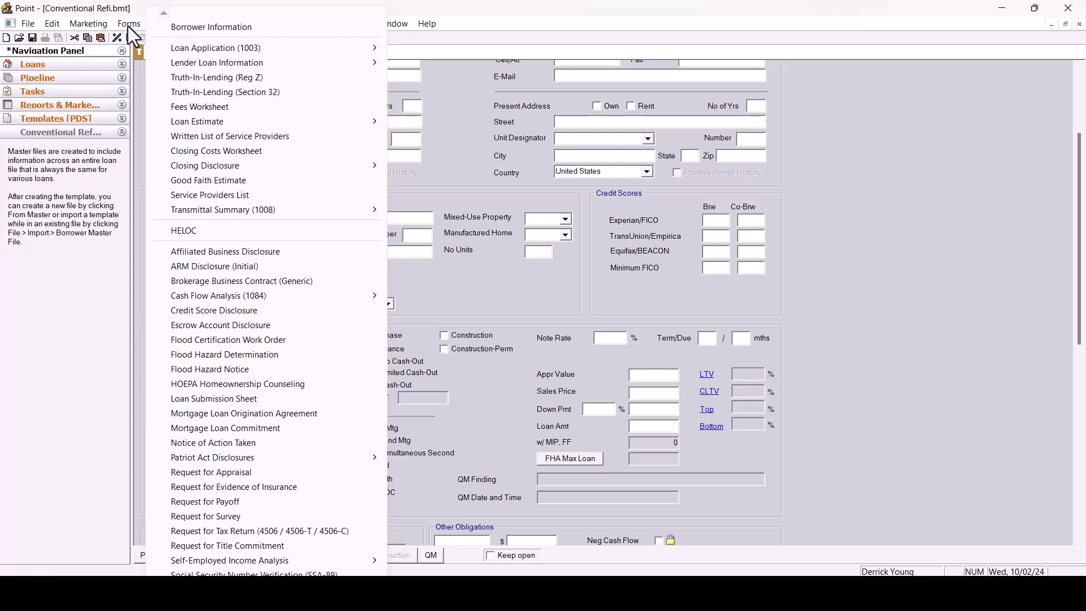
click(212, 81)
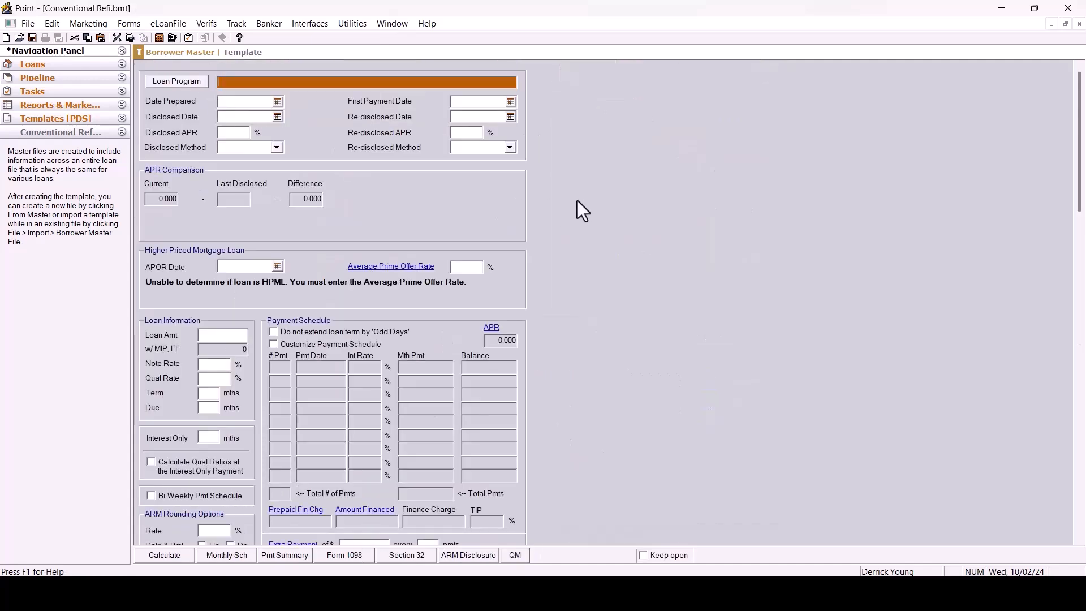
scroll(592, 189, down, 10)
scroll(596, 208, down, 8)
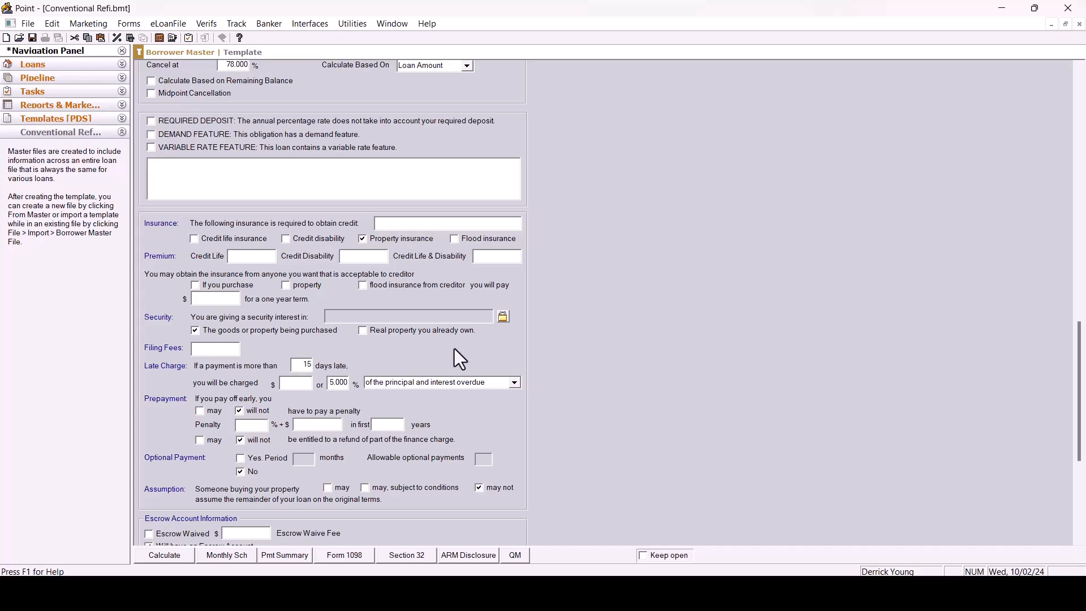
In the Truth-In-Lending security section, select real property already owned instead of the goods or property being purchased.
click(365, 331)
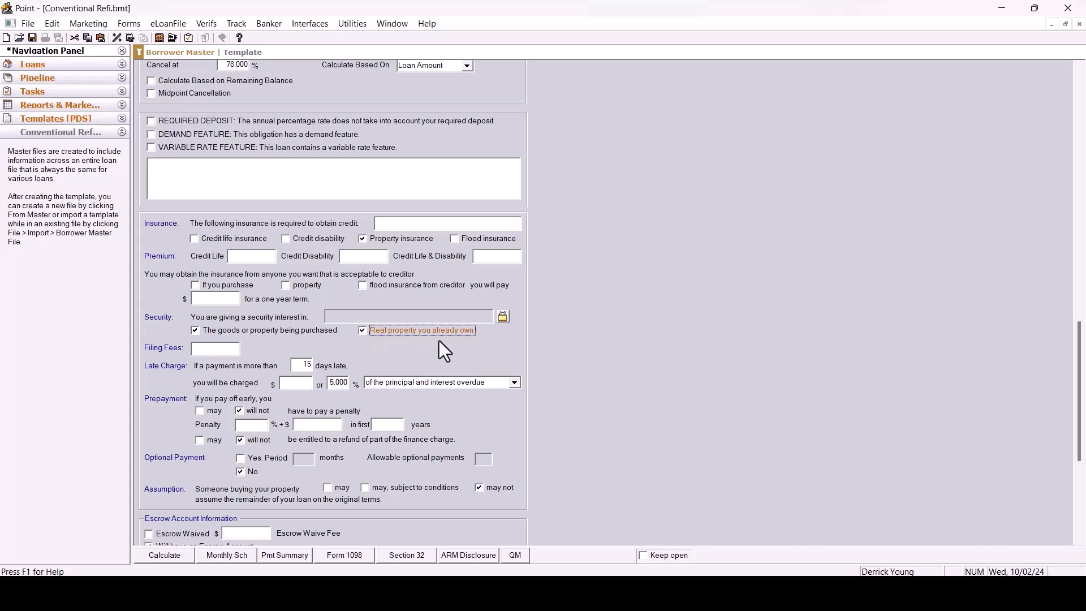
click(195, 329)
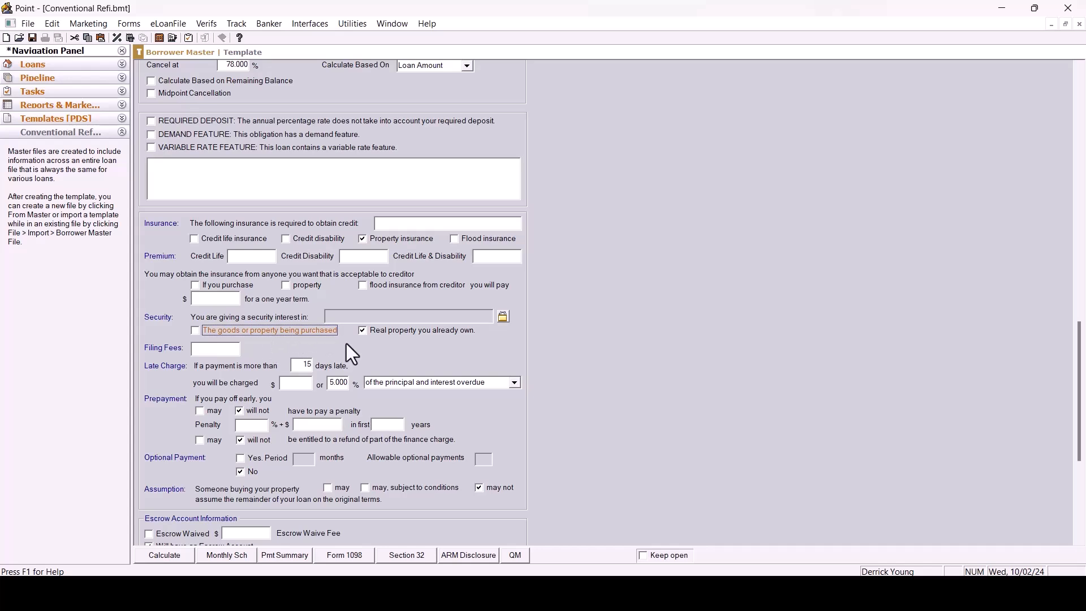
Open the Fees Worksheet and switch the loan estimate from Standard Form to Alternative Form.
click(134, 26)
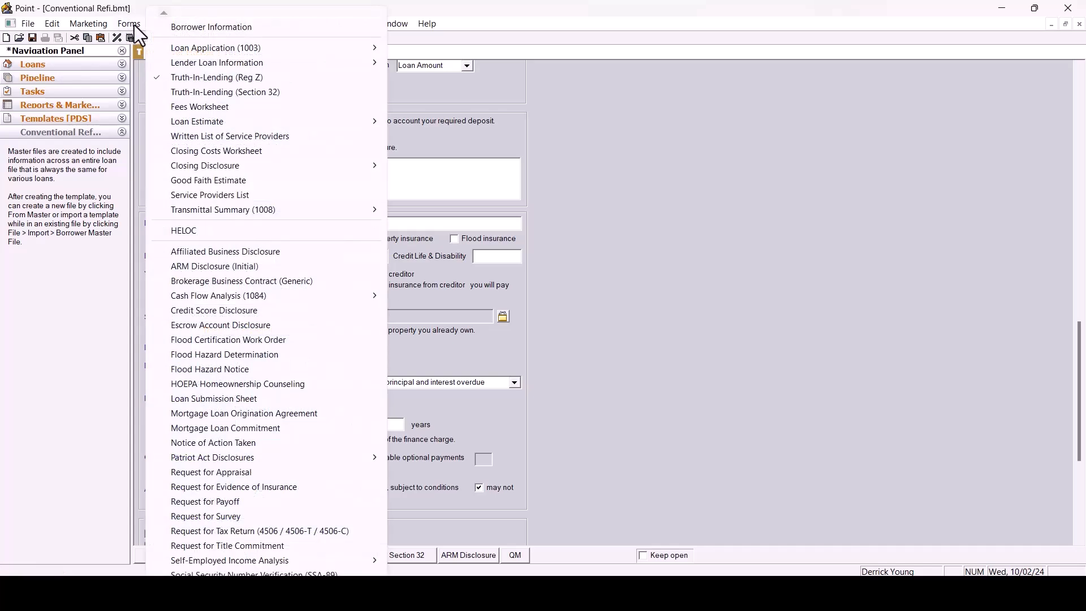
click(188, 112)
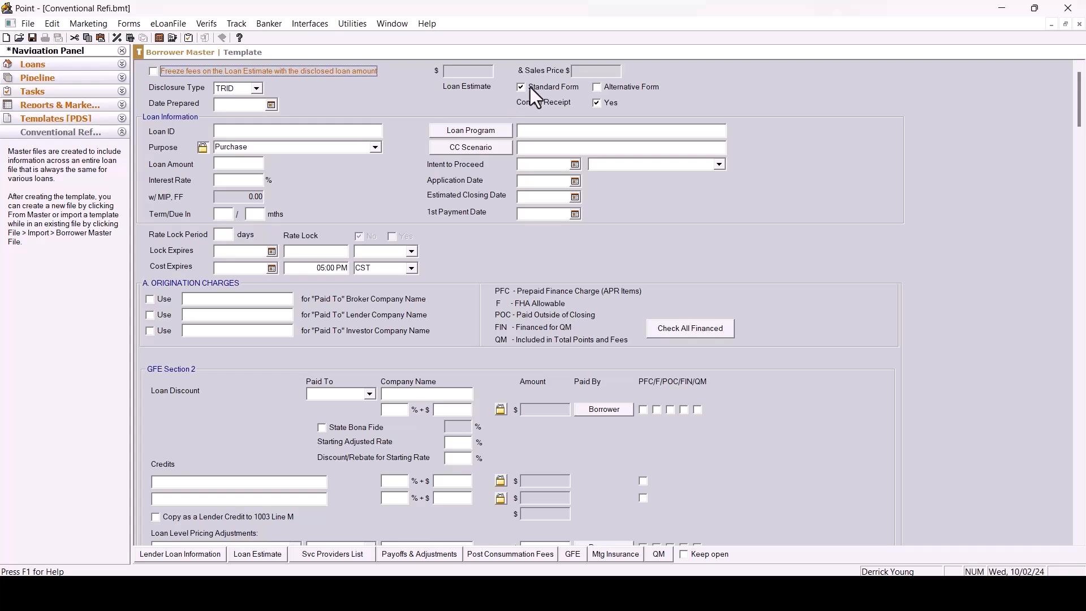
click(596, 87)
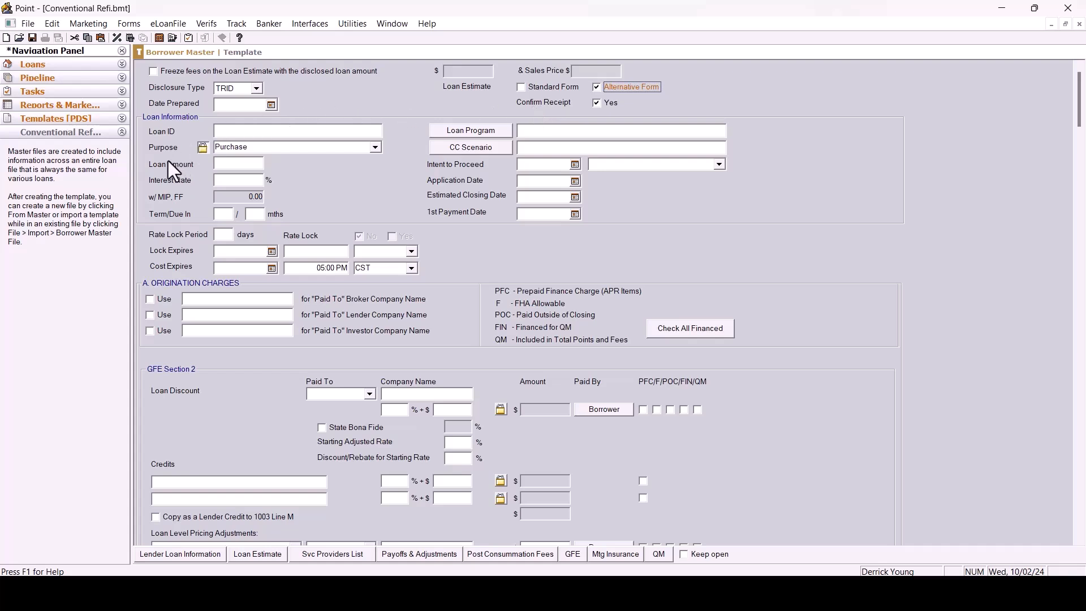
Set the Fees Worksheet loan purpose to Refinance.
click(377, 148)
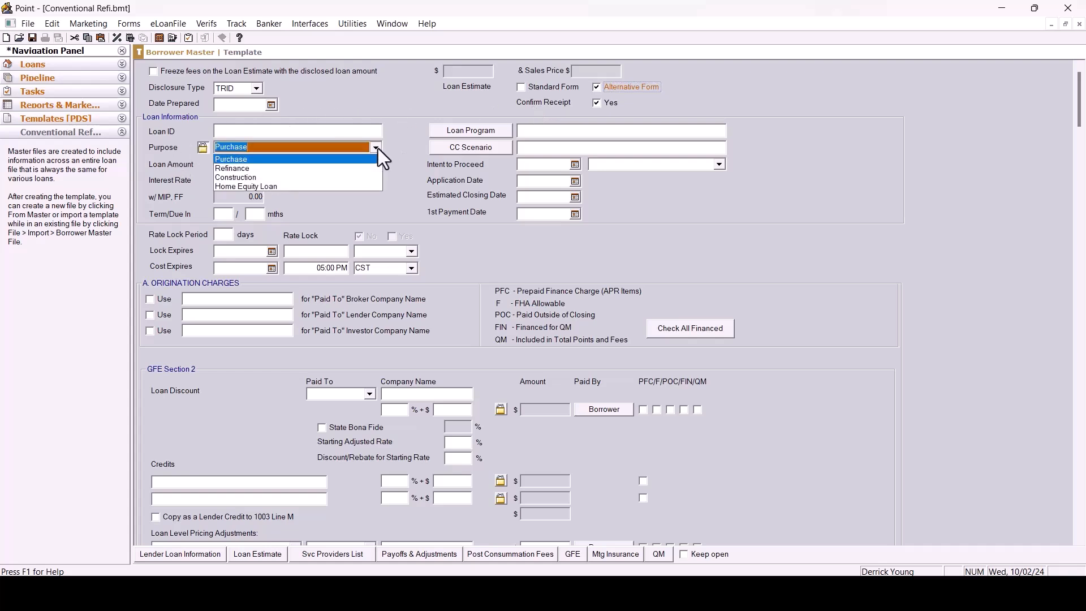
click(230, 171)
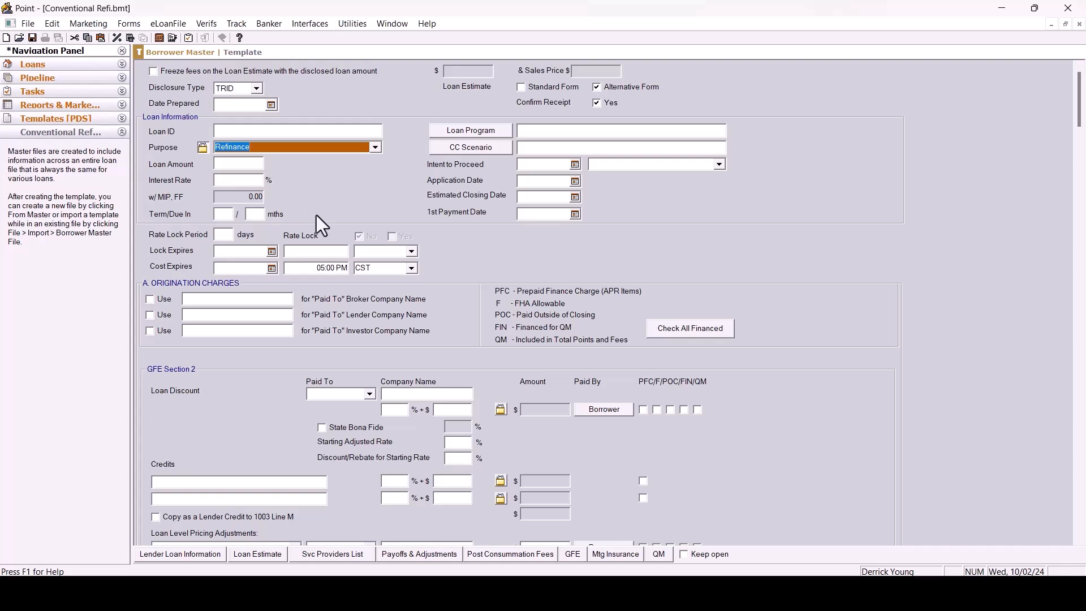
Set the lock expiration time zone to CST.
click(412, 252)
text(cst)
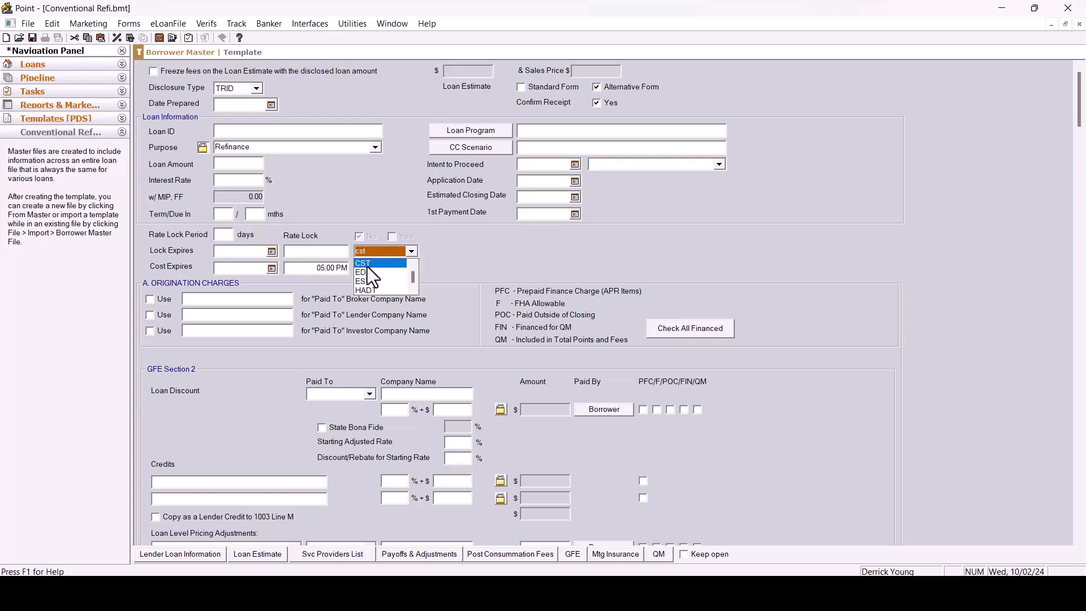
click(366, 263)
Set the lock expiration time to 05:00 PM.
click(340, 252)
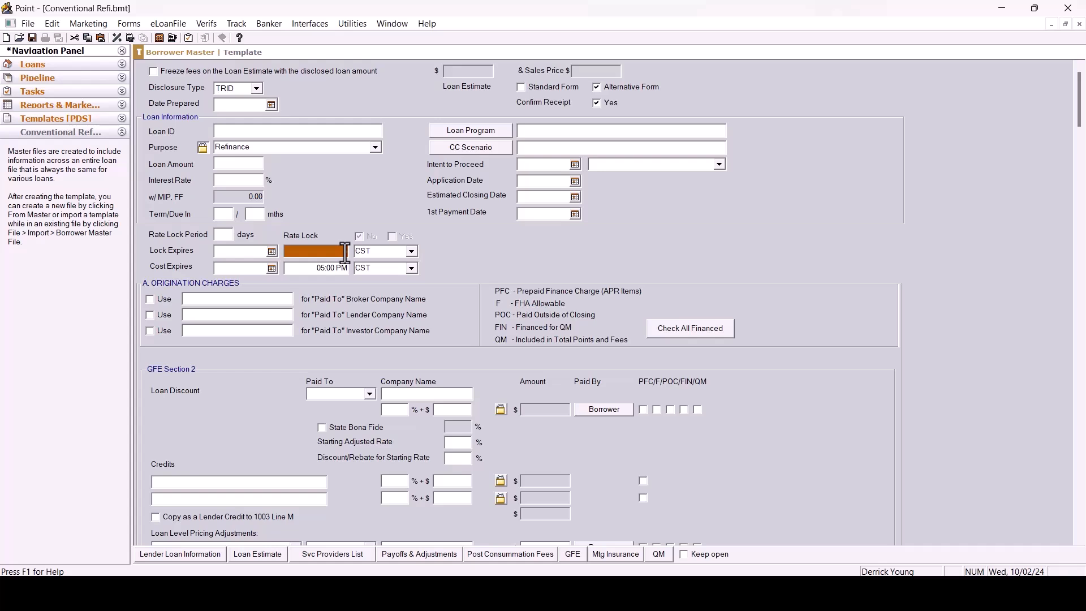
text(5:00)
key(Tab)
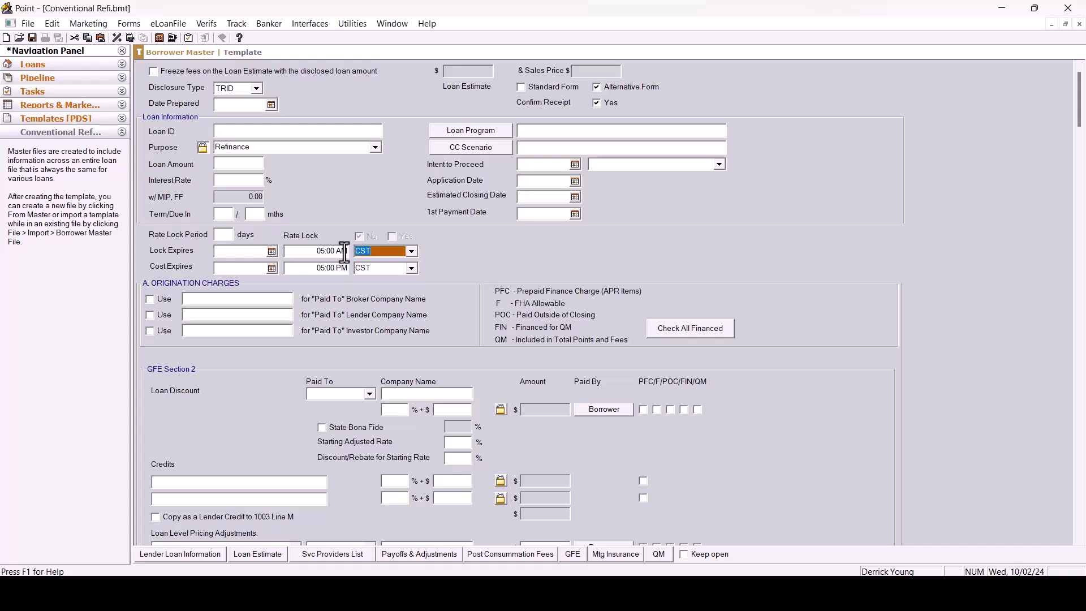
click(343, 254)
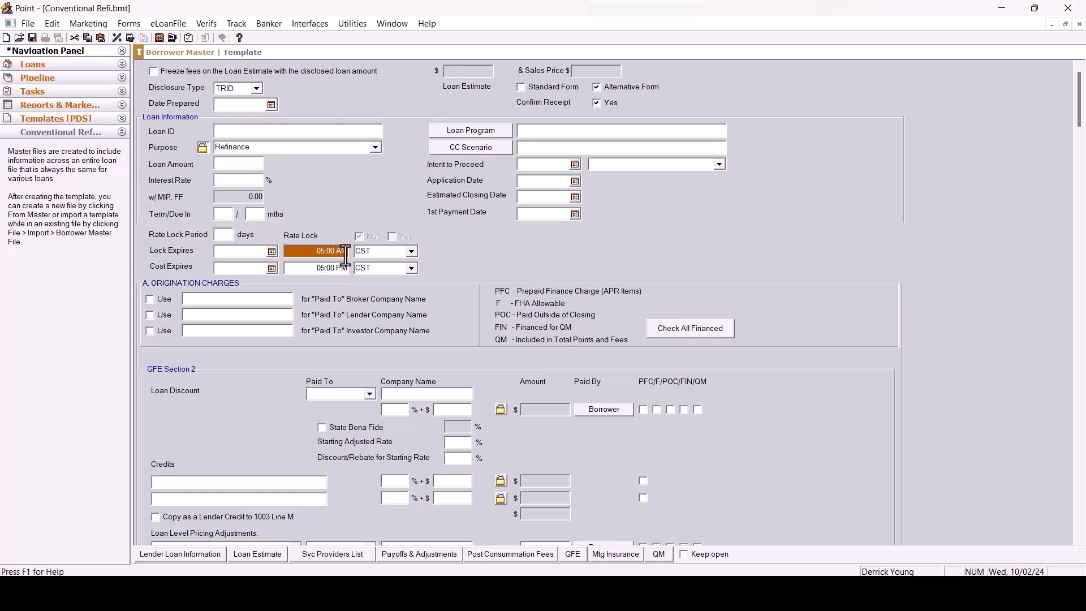
key(BackSpace)
text(P)
Save the Conventional Refi template and close it.
click(28, 24)
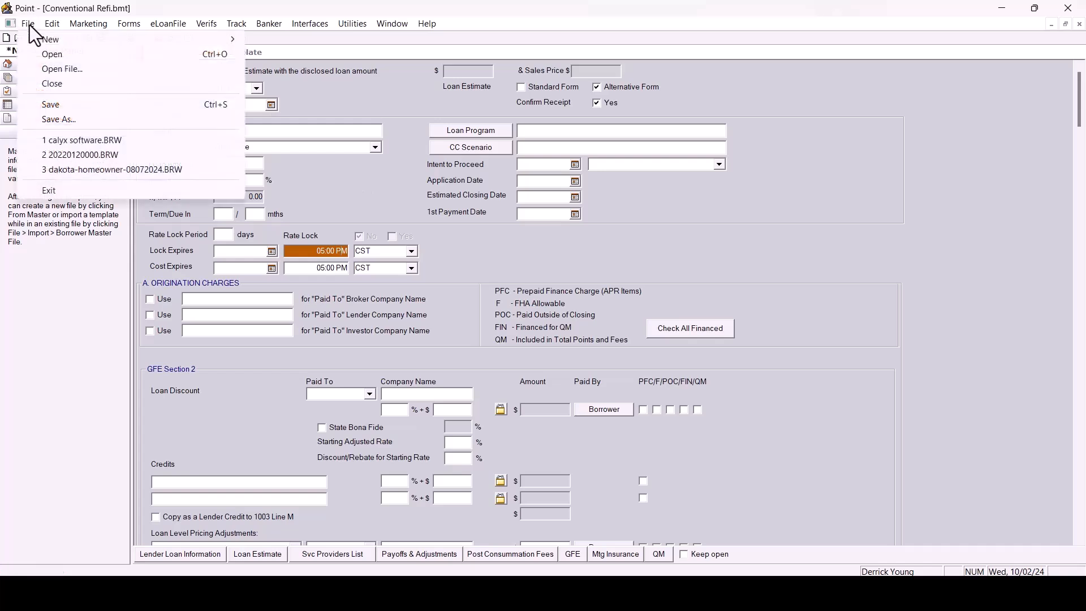
click(55, 107)
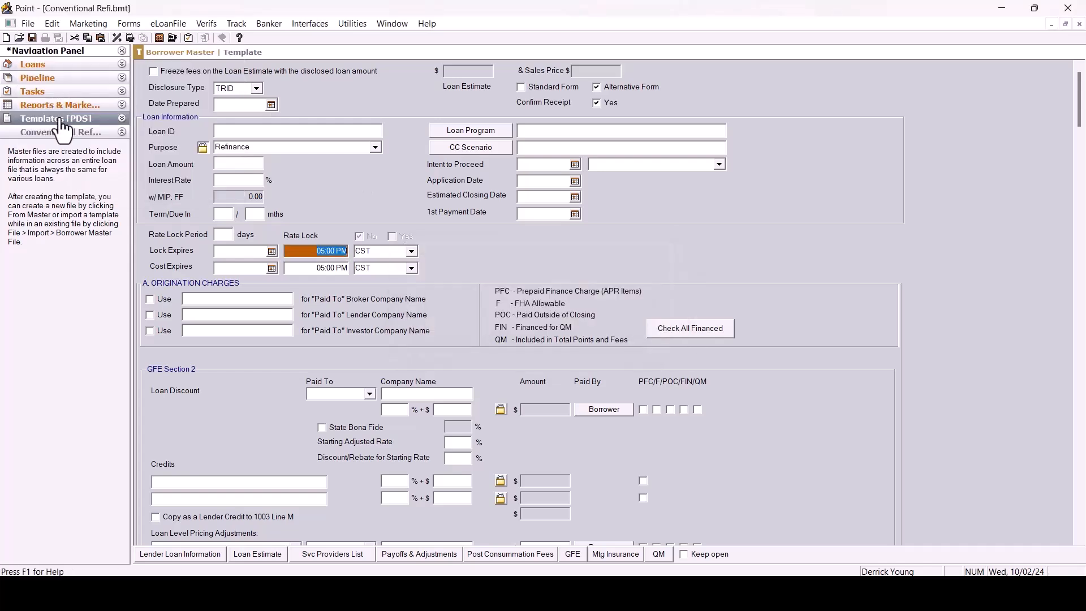
click(28, 24)
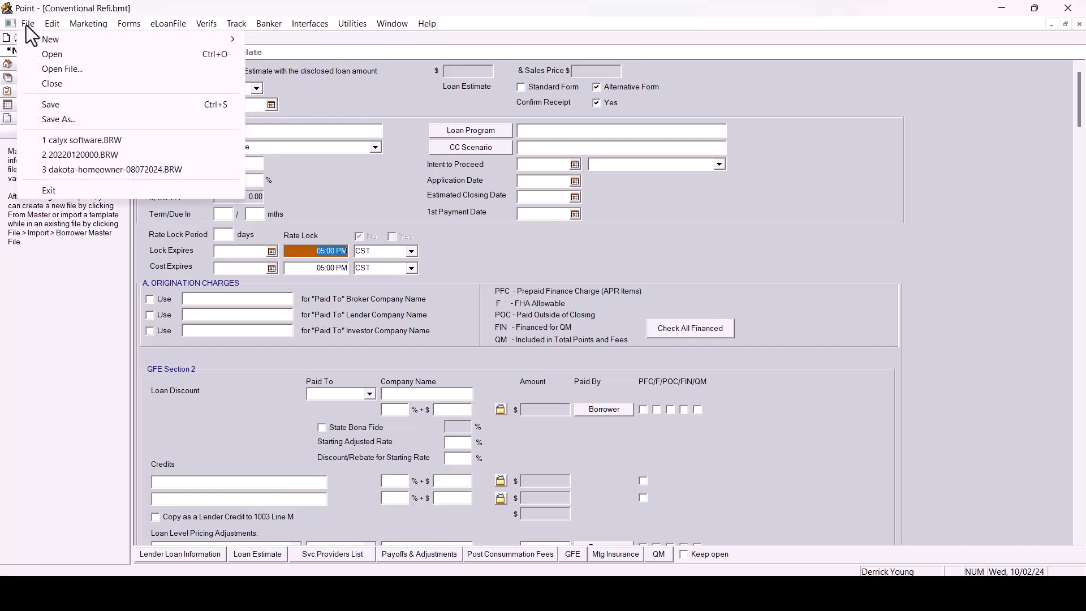
click(49, 89)
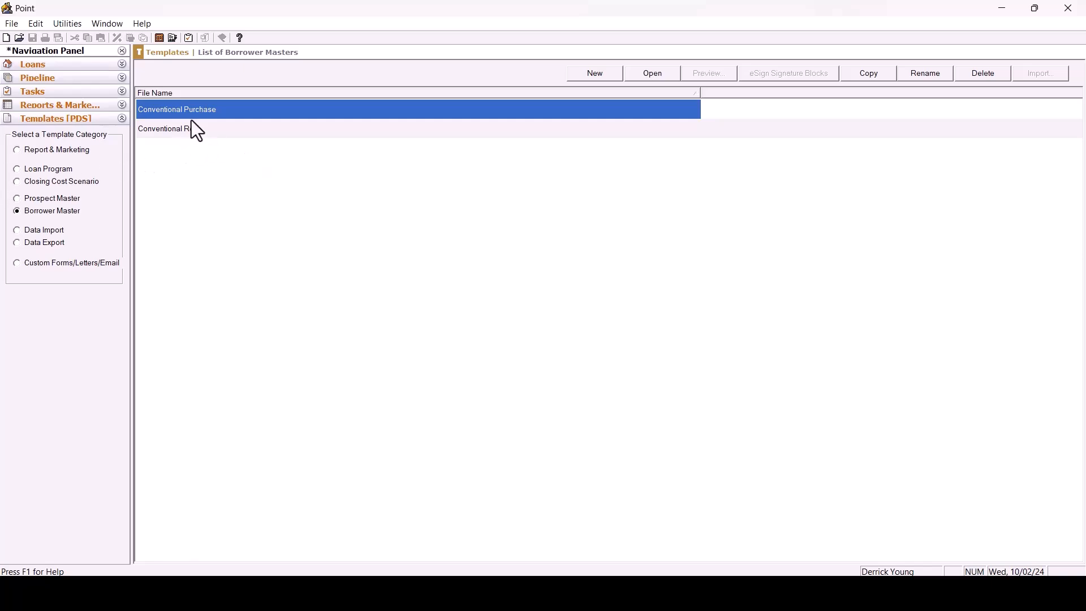
Copy the Conventional Refi borrower master and name the copy FHA Refi.
click(221, 131)
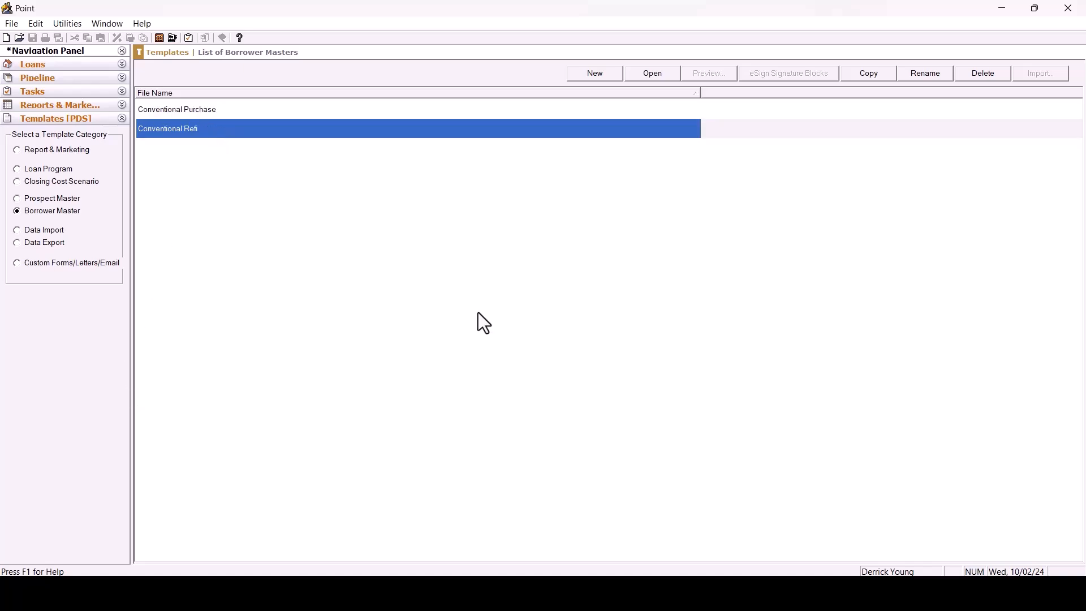
click(872, 75)
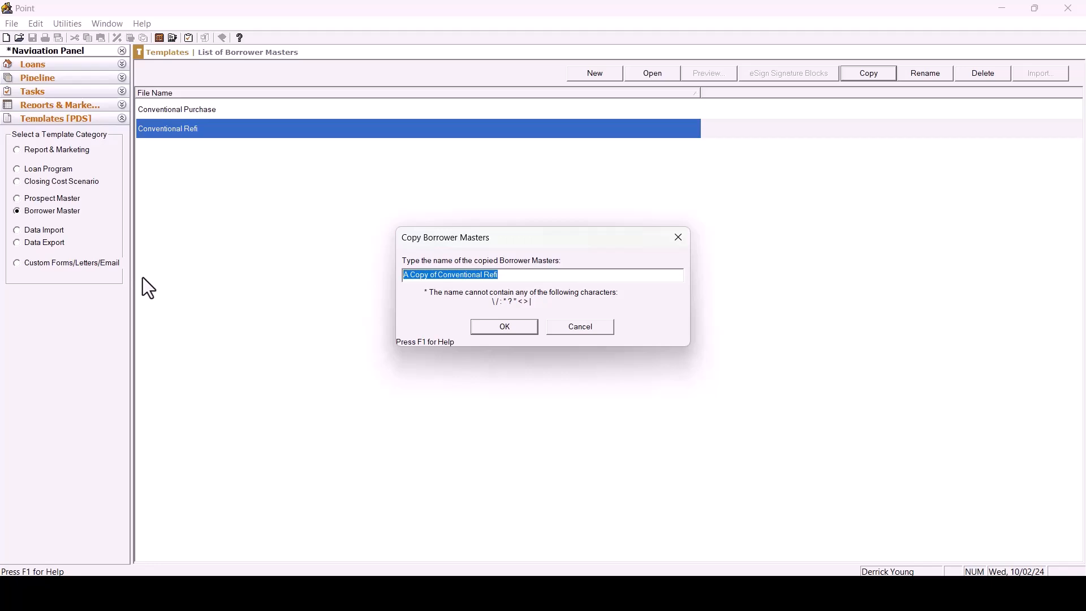
text(FHA Refin)
key(BackSpace)
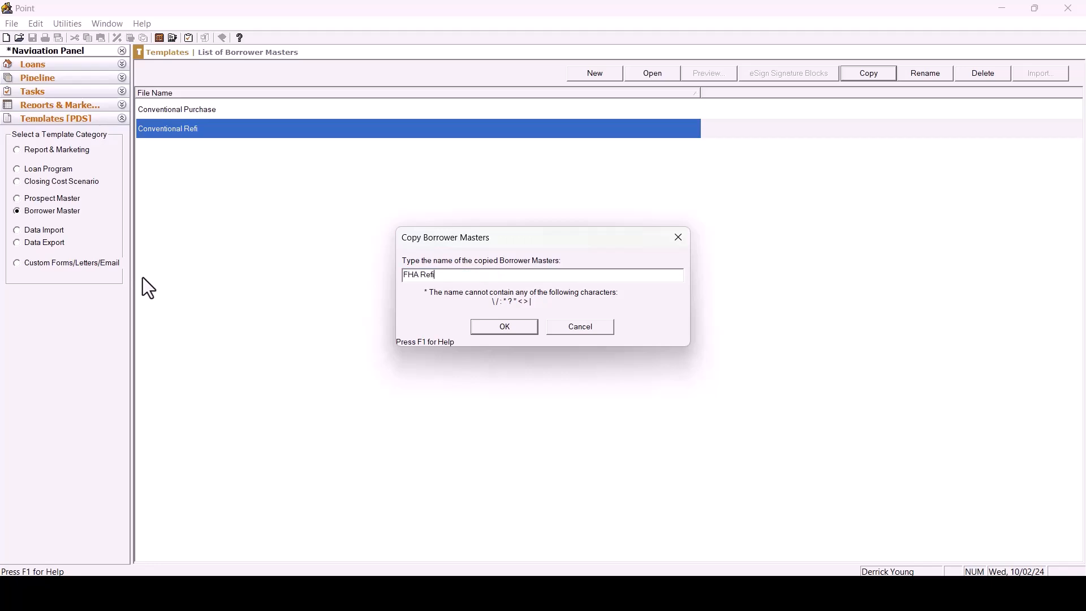
click(506, 328)
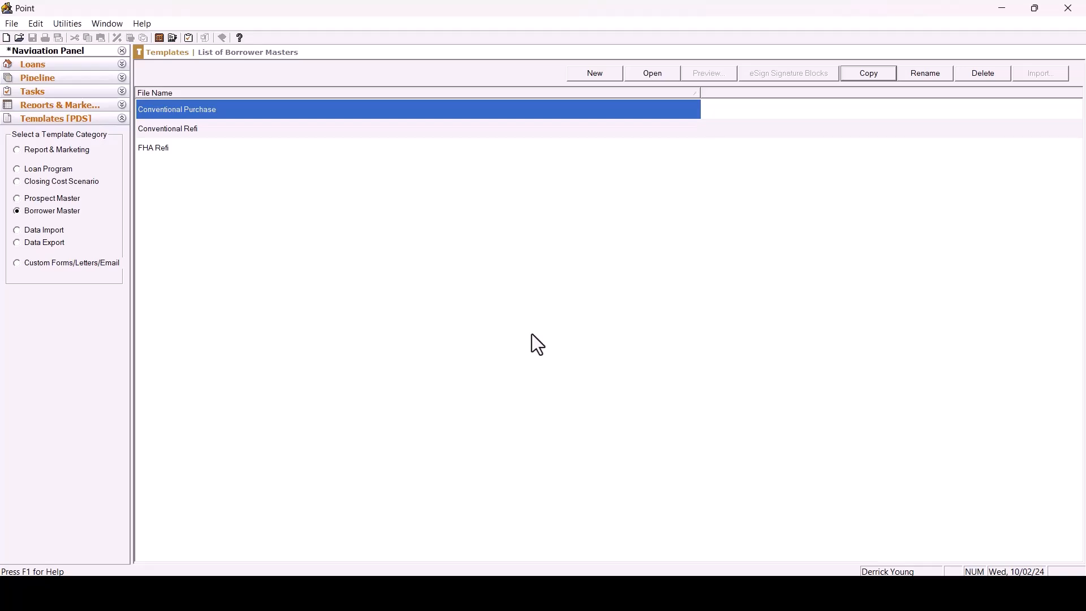
Open the FHA Refi borrower master template.
click(171, 151)
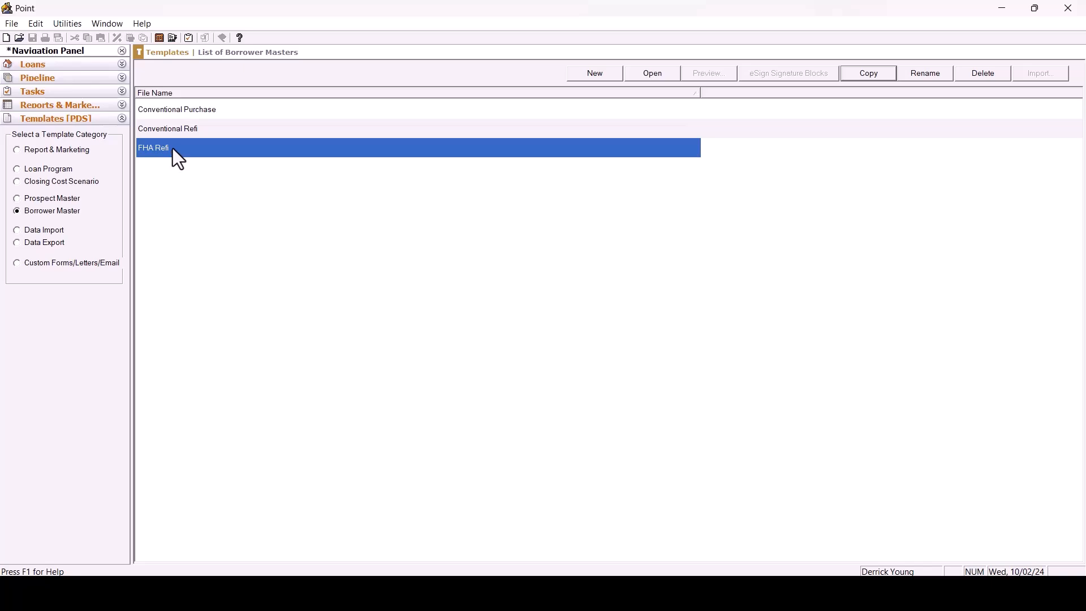
double_click(172, 148)
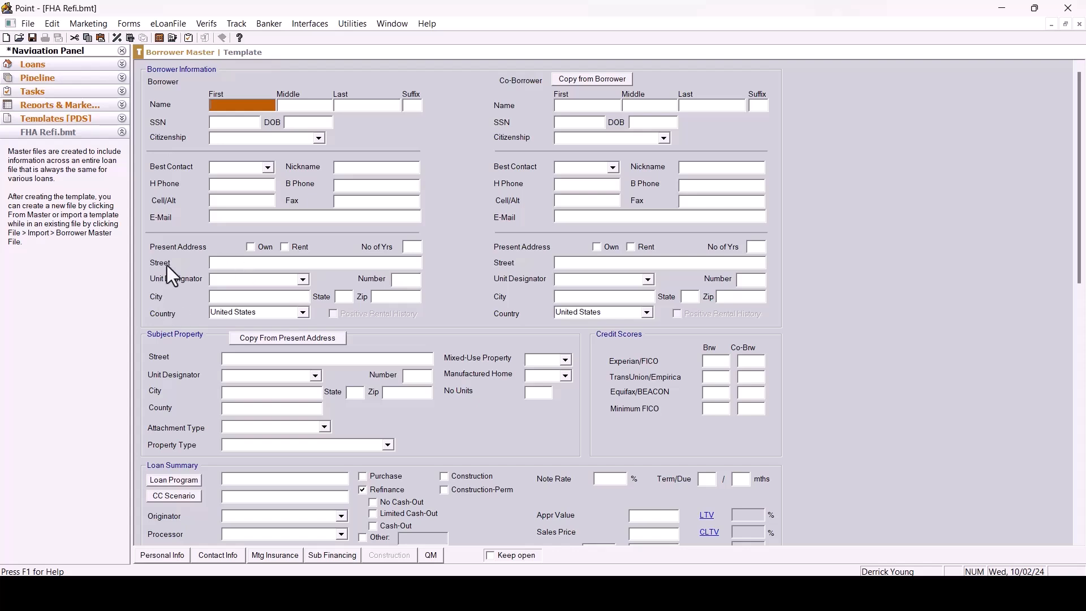
scroll(370, 247, down, 5)
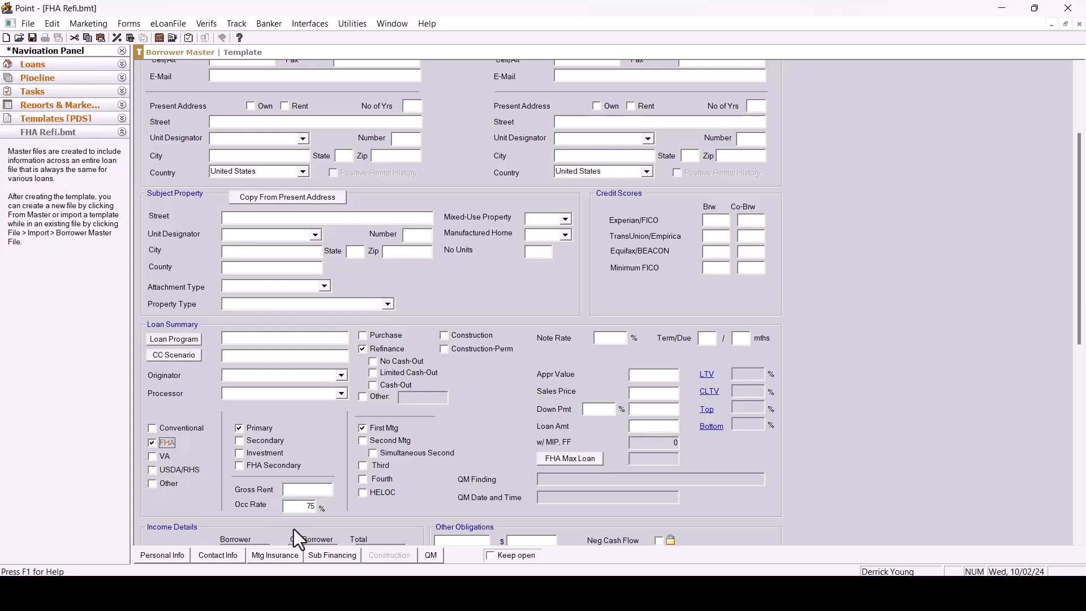
In mortgage insurance, set the up-front MIP/FF rate to 1.75% and clear the cancel-at percentage.
click(278, 556)
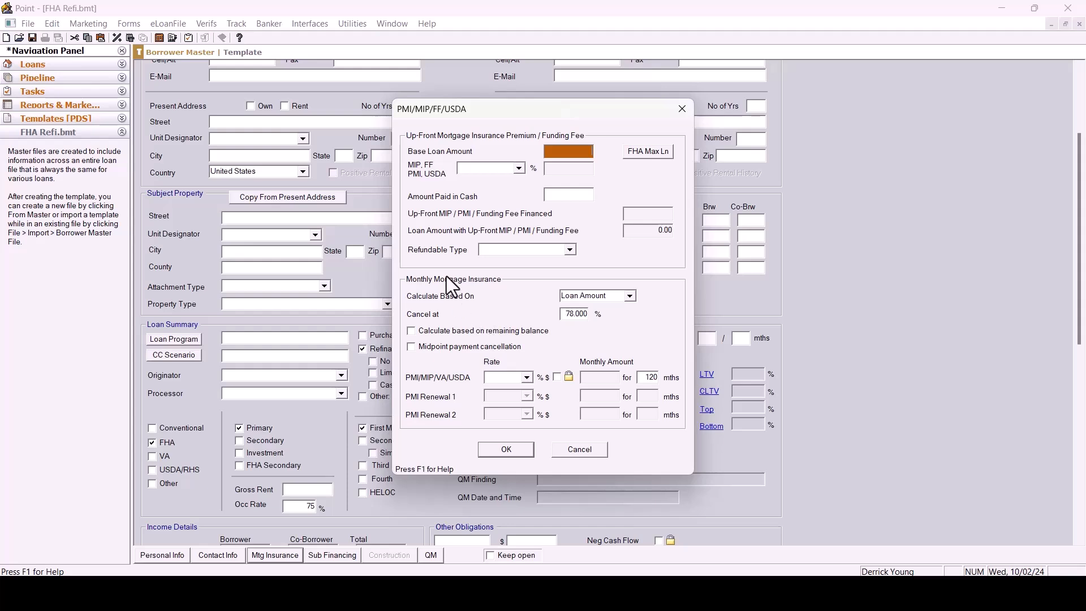
click(472, 168)
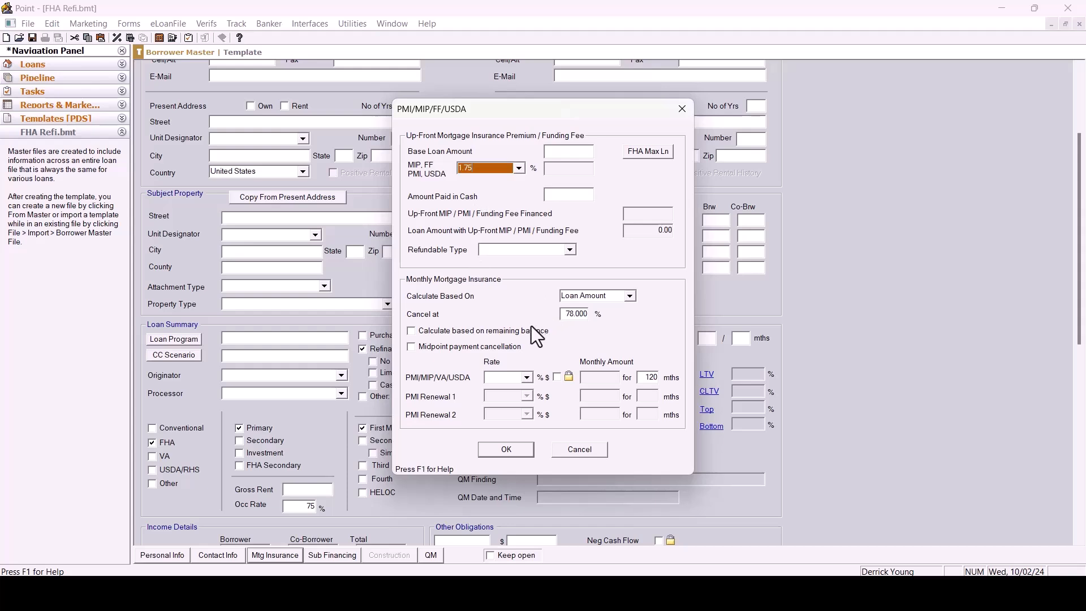
click(565, 316)
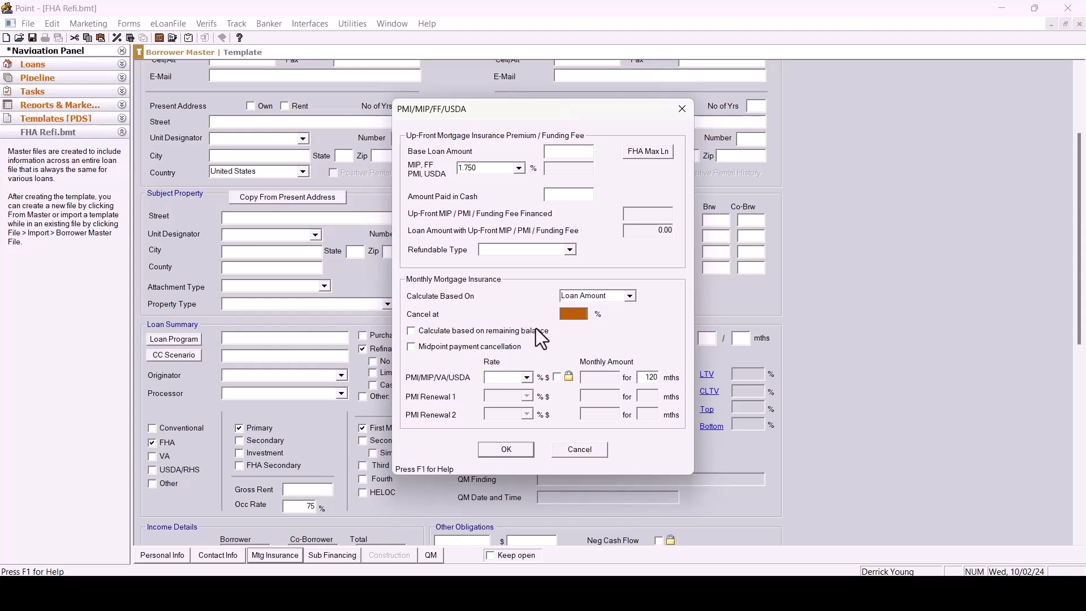
Set the monthly MIP rate to 0.830% for 360 months and confirm the mortgage insurance settings.
click(509, 379)
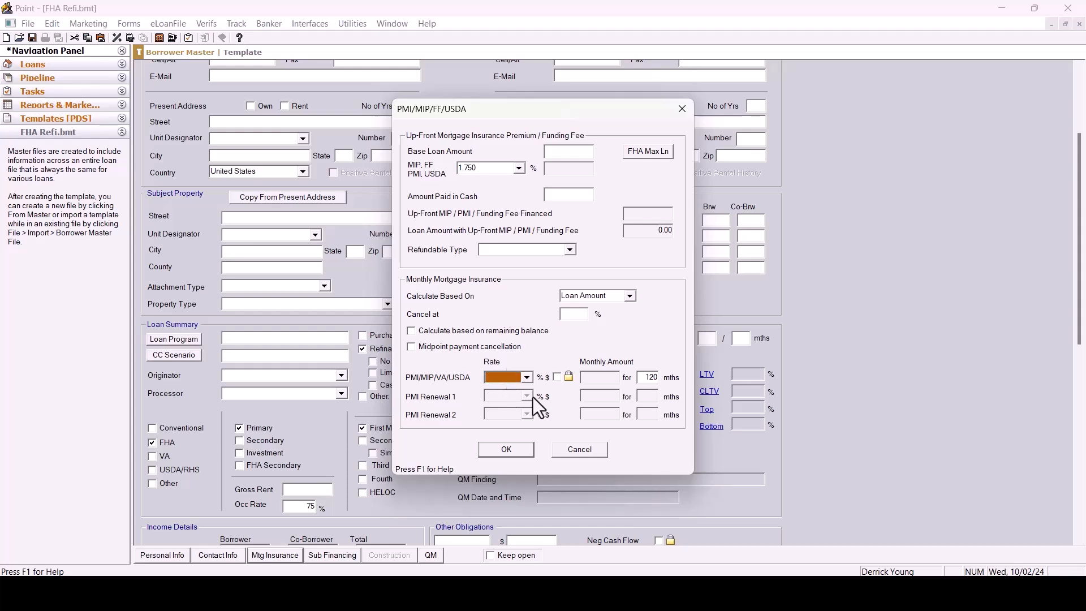
text(83)
key(Tab)
click(644, 377)
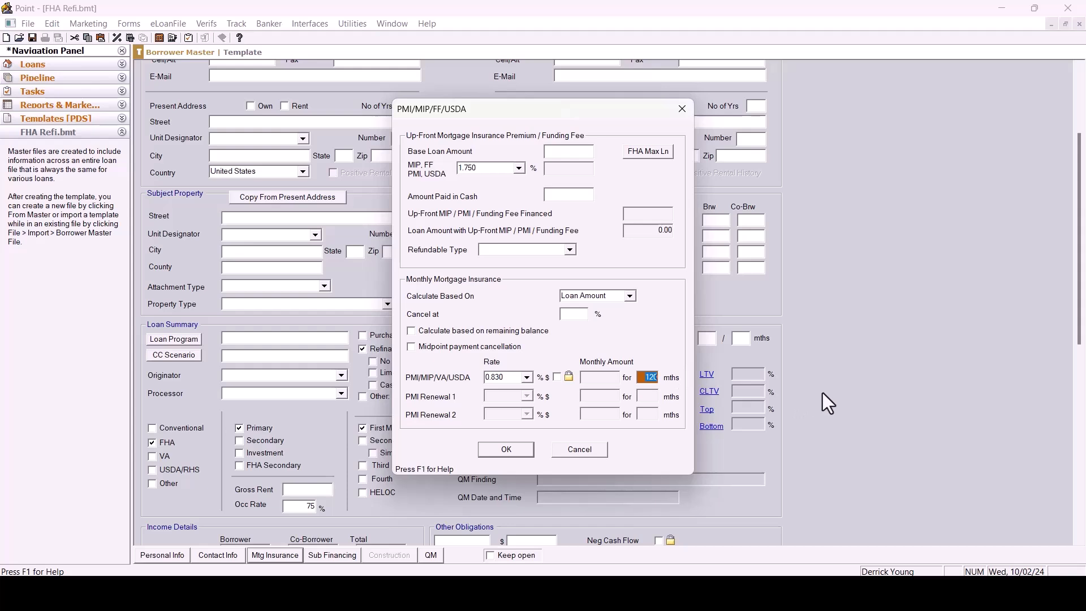
text(360)
key(Tab)
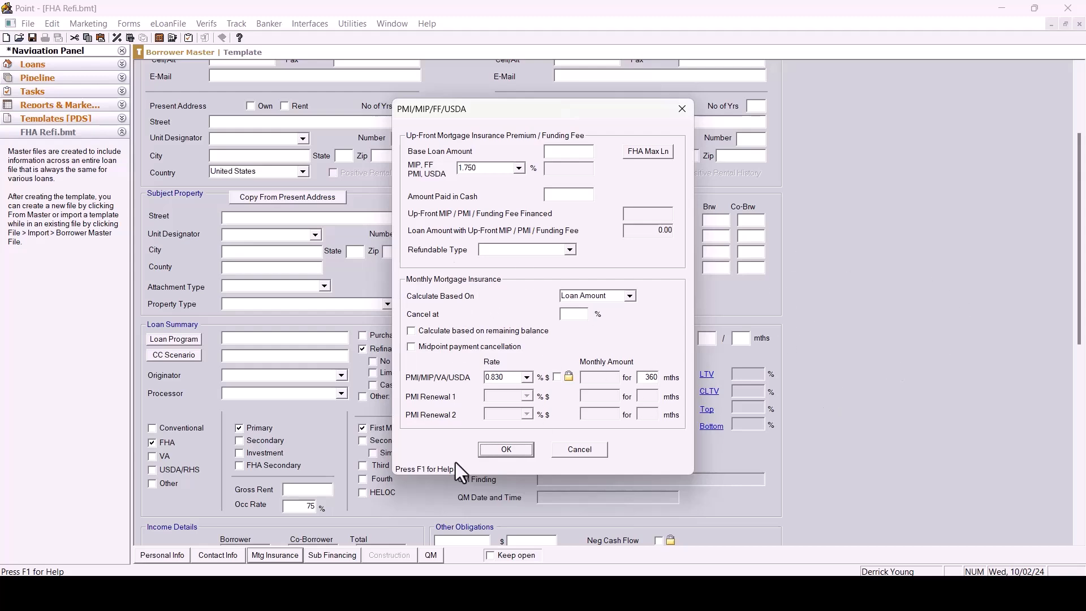
click(510, 455)
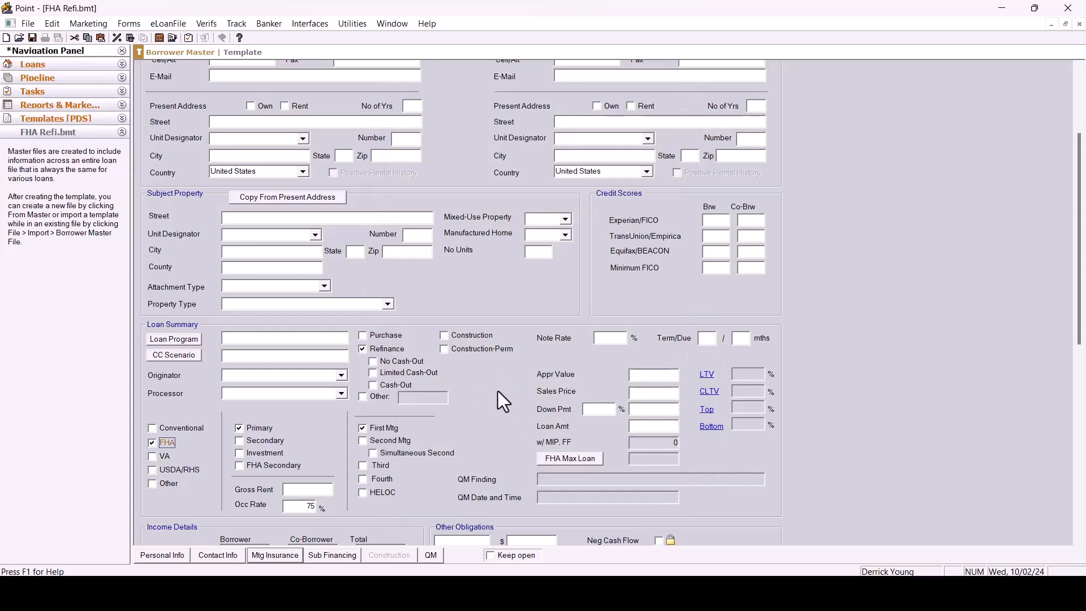
Open the Truth-In-Lending (Reg Z) form and set assumption to may, subject to conditions.
click(128, 24)
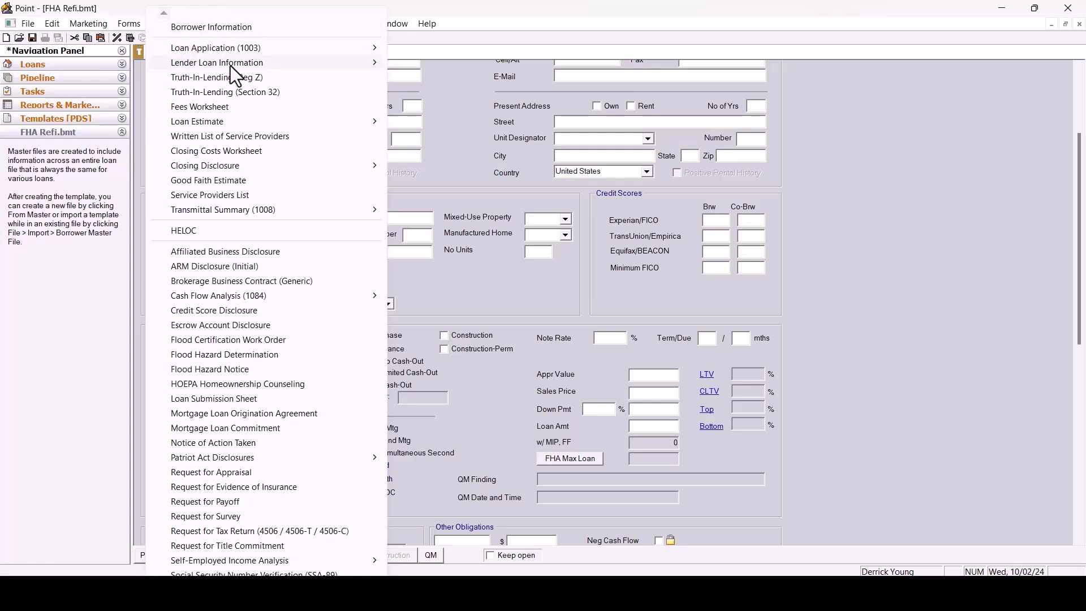
click(233, 80)
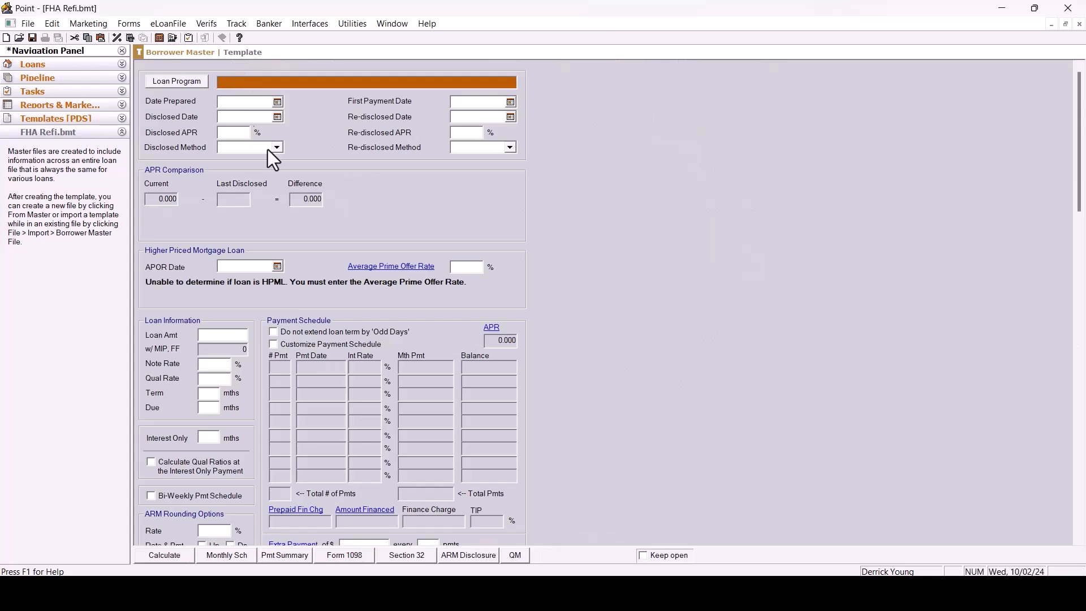
scroll(563, 222, down, 5)
scroll(564, 203, down, 10)
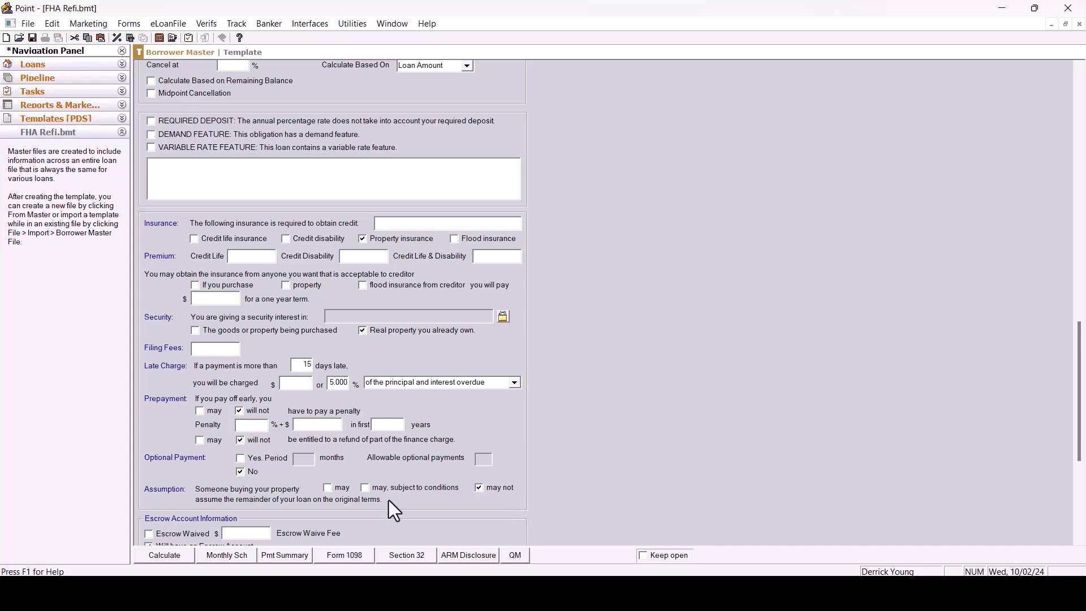
click(362, 489)
Set the late charge percentage to 4%.
click(344, 383)
text(4)
key(Tab)
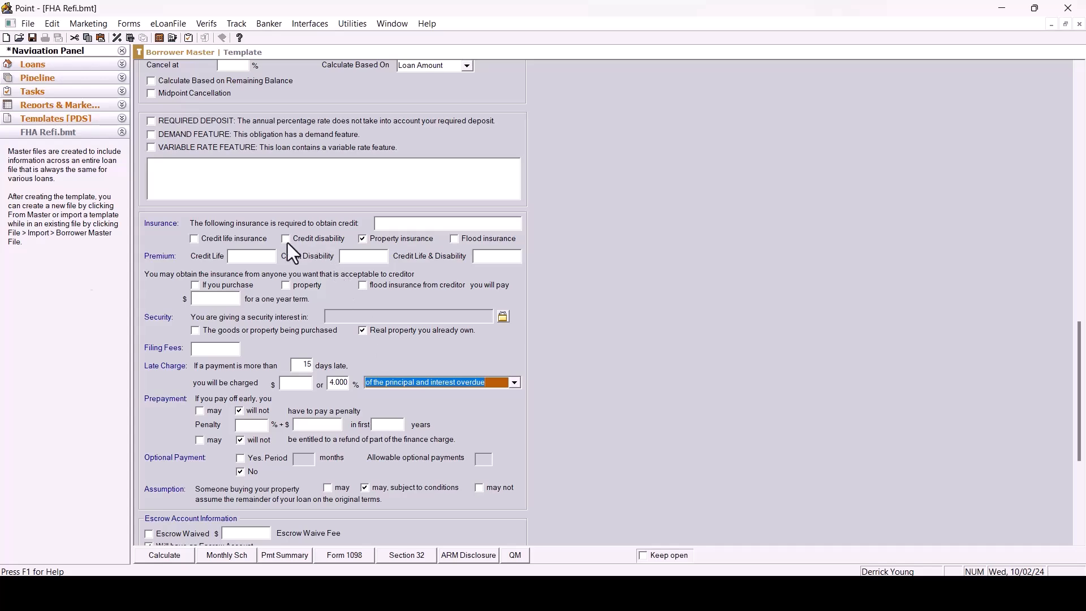
Review the Fees Worksheet, then save and close the FHA Refi template.
click(130, 26)
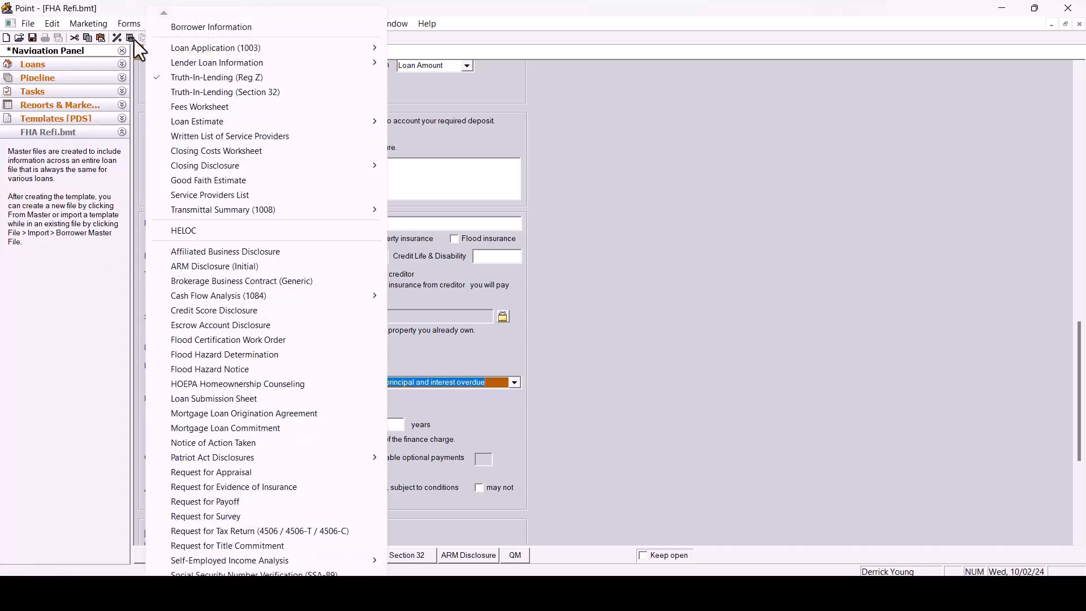
click(179, 106)
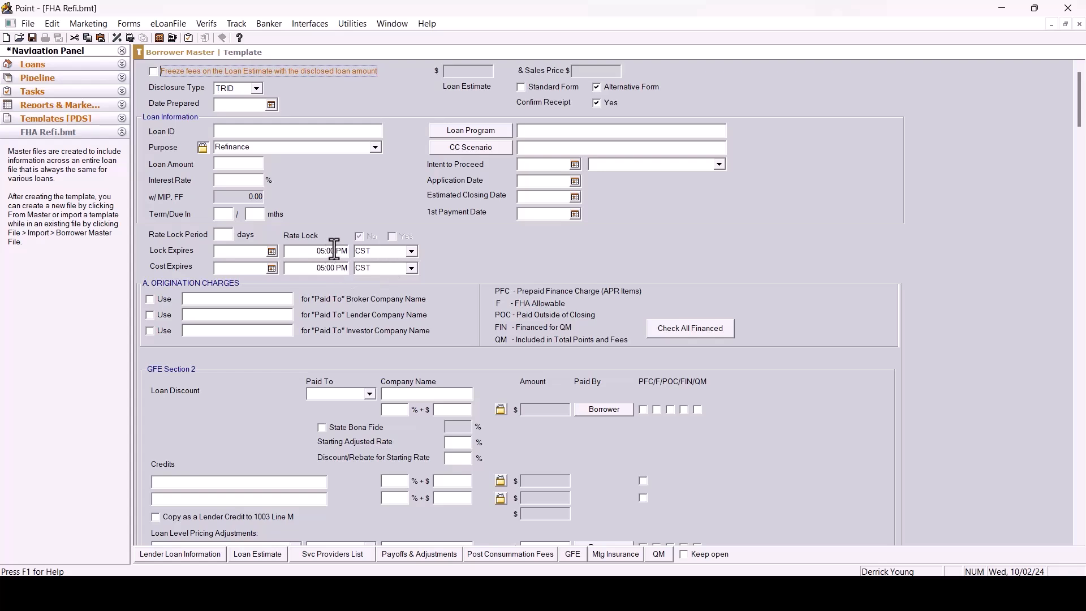
click(29, 25)
click(60, 106)
click(26, 24)
click(60, 85)
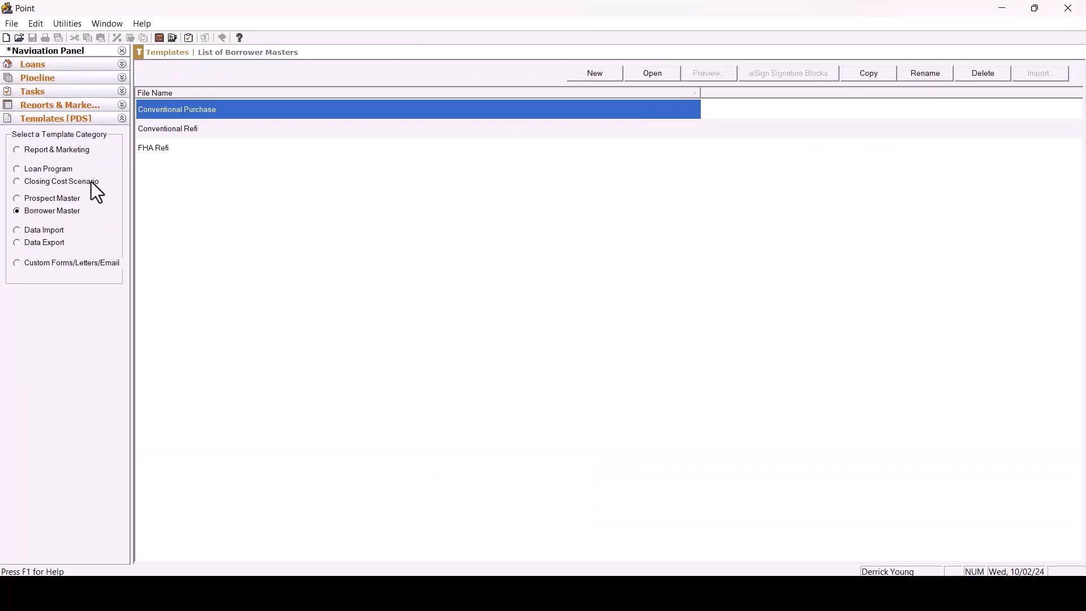
Copy the FHA Refi borrower master as a new template named FHA Purchase.
click(189, 160)
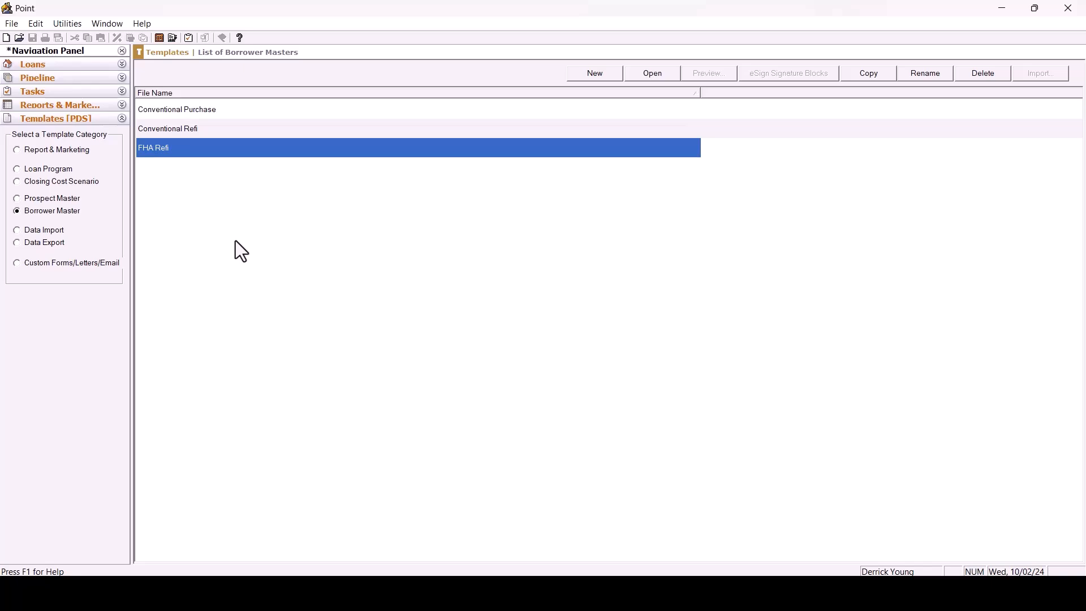
click(871, 79)
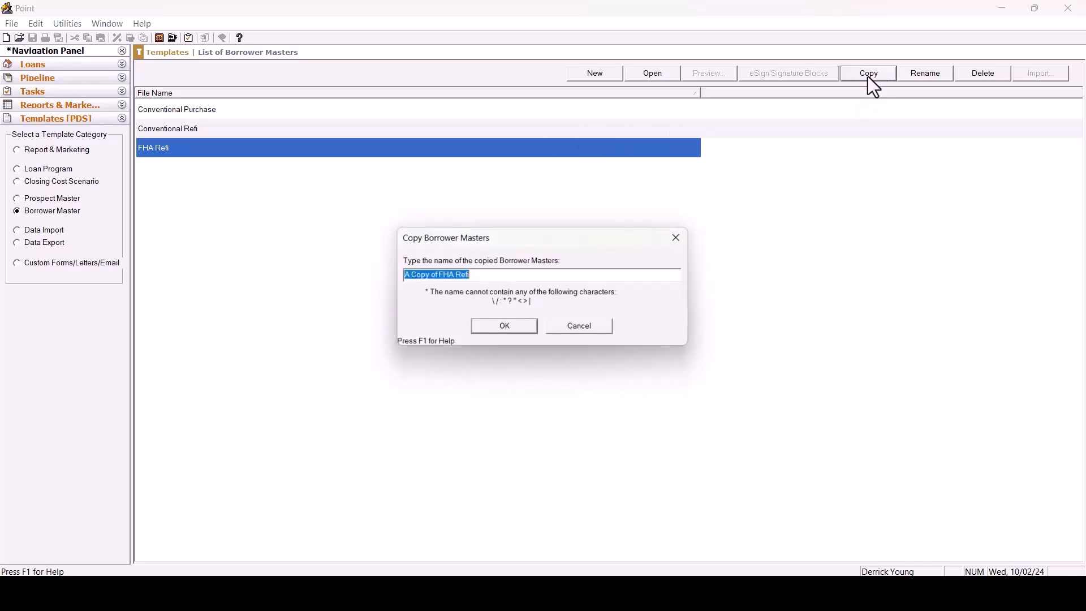
click(451, 276)
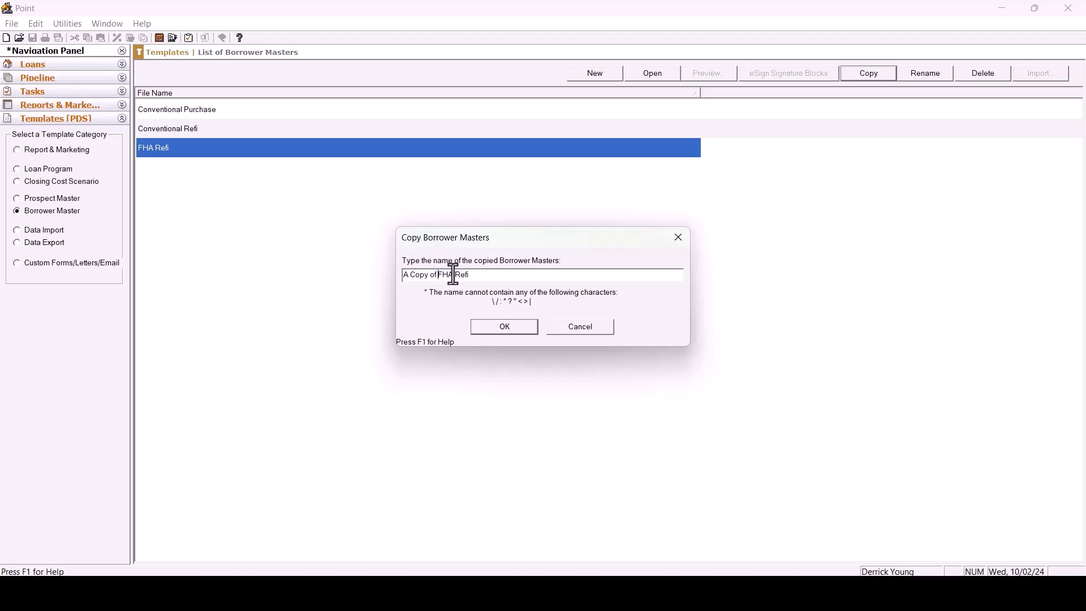
key(BackSpace)
key(BackSpace)
key(BackSpace)
key(BackSpace)
key(BackSpace)
key(BackSpace)
key(BackSpace)
key(BackSpace)
key(BackSpace)
key(BackSpace)
key(BackSpace)
key(BackSpace)
key(BackSpace)
key(BackSpace)
text(Purh)
key(BackSpace)
text(chase)
click(489, 330)
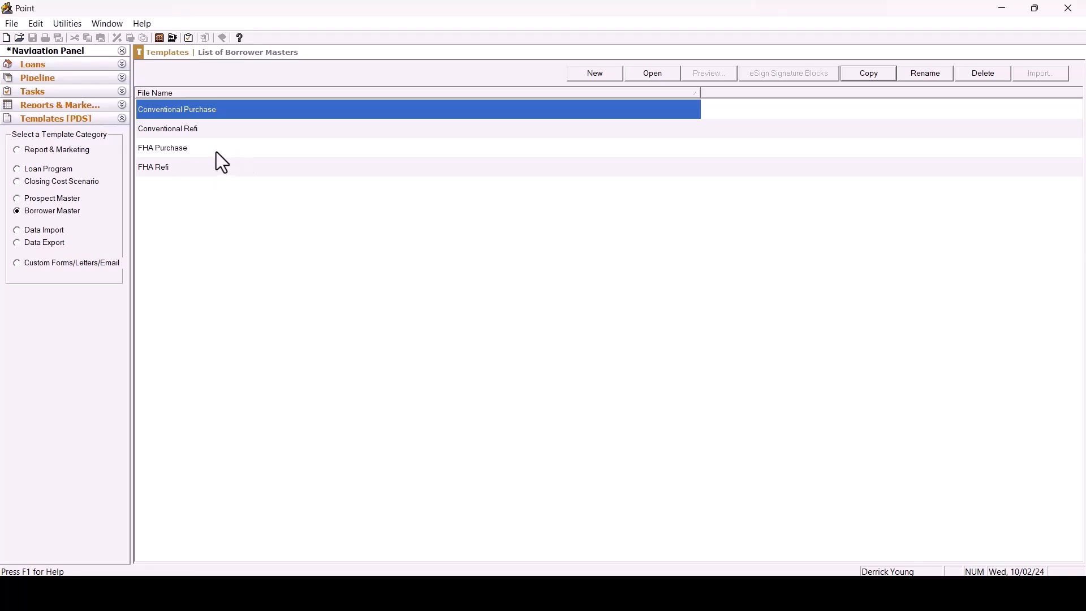
Open the FHA Purchase template and review its loan summary and mortgage insurance settings.
click(222, 148)
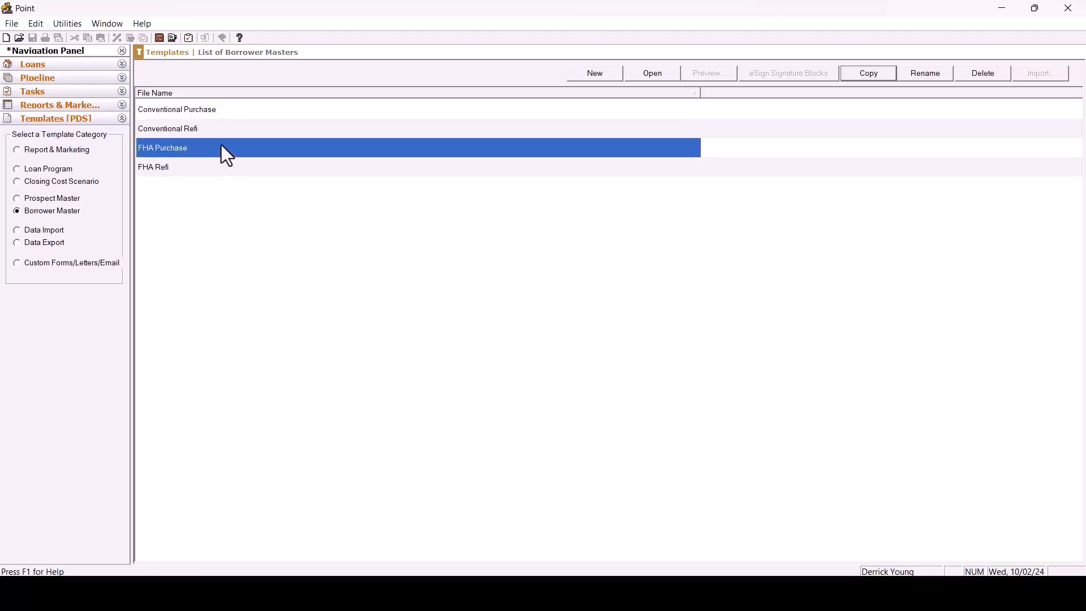
double_click(222, 146)
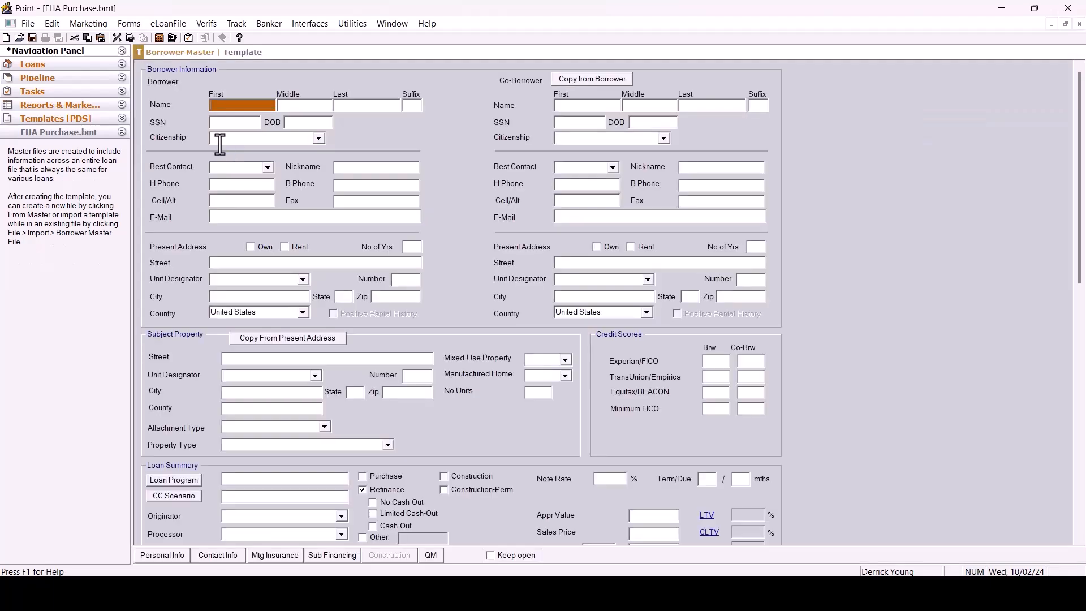
scroll(492, 201, down, 6)
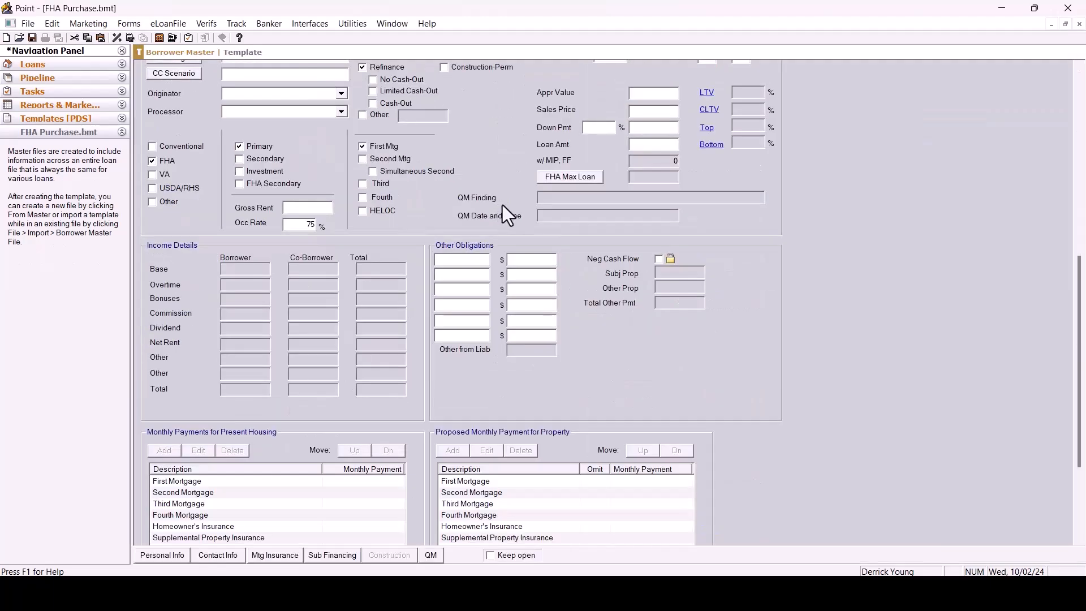
scroll(503, 202, up, 2)
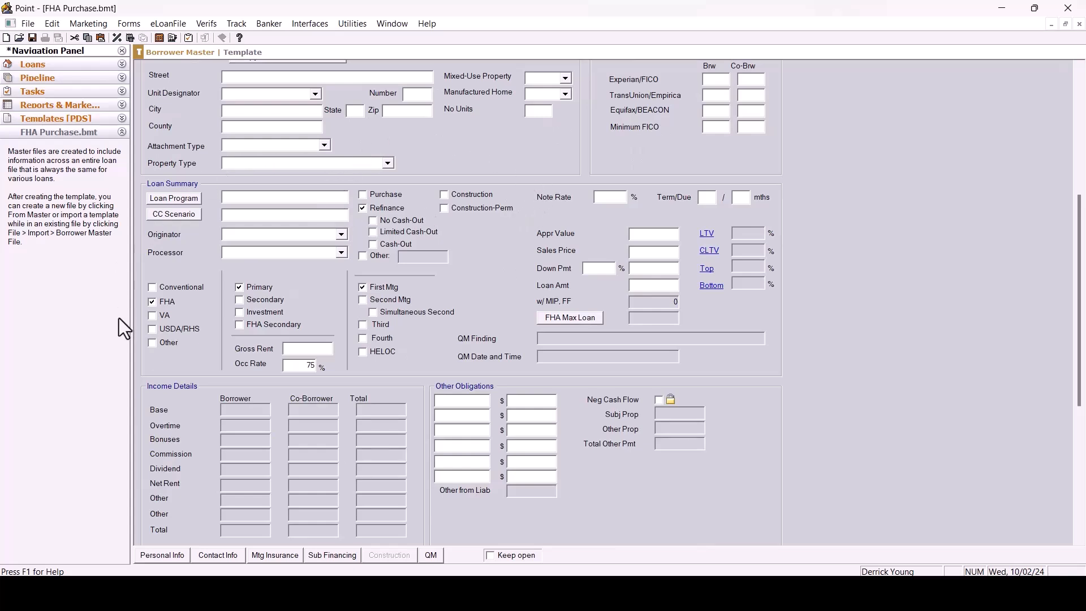
click(279, 552)
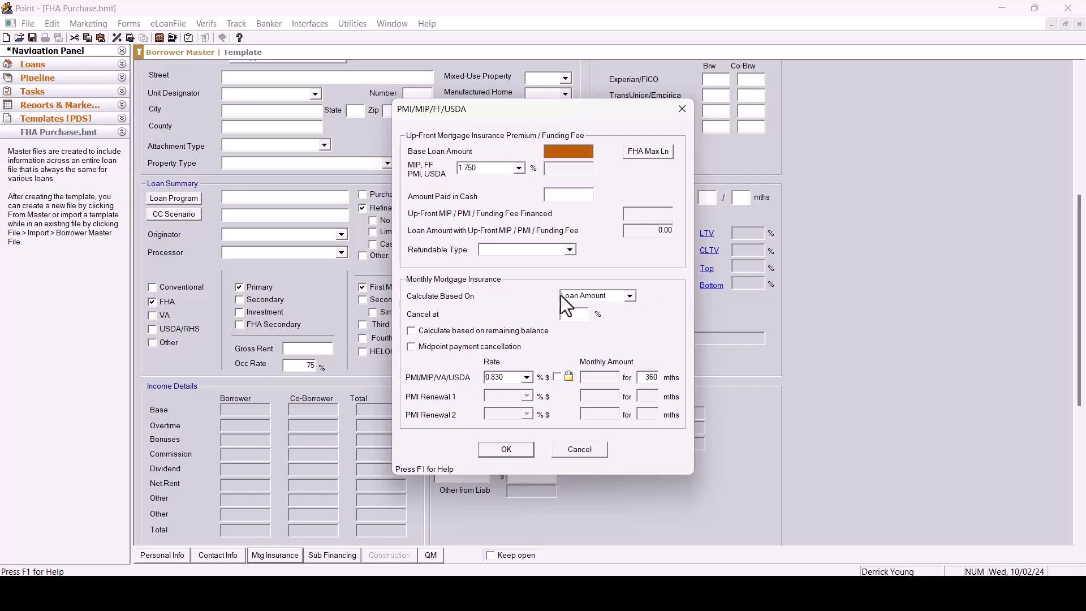
click(683, 109)
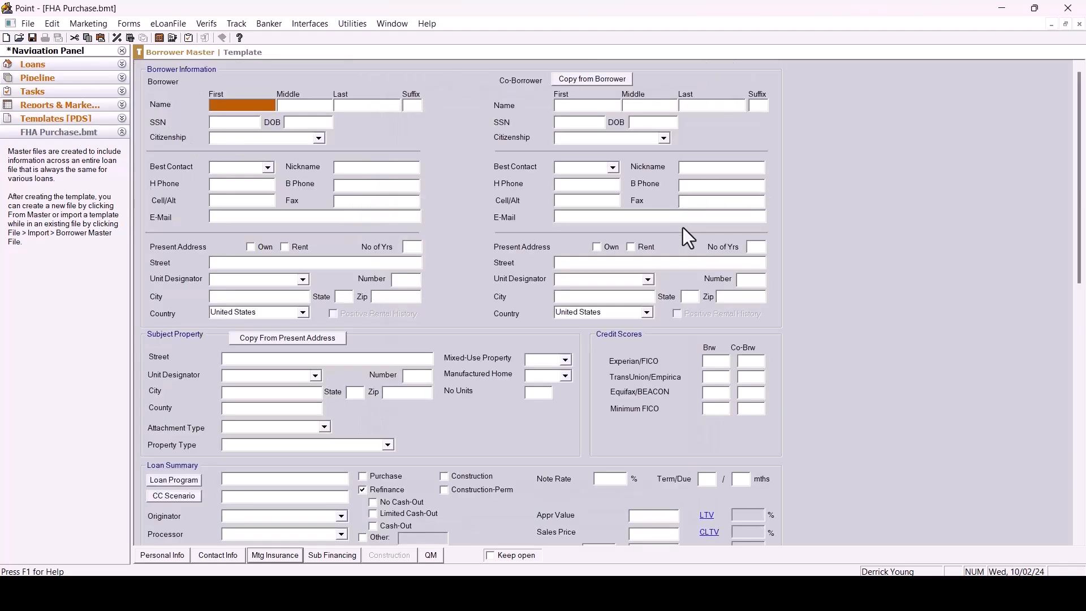
In Truth-In-Lending, switch the security interest to the goods or property being purchased and save the template.
click(130, 28)
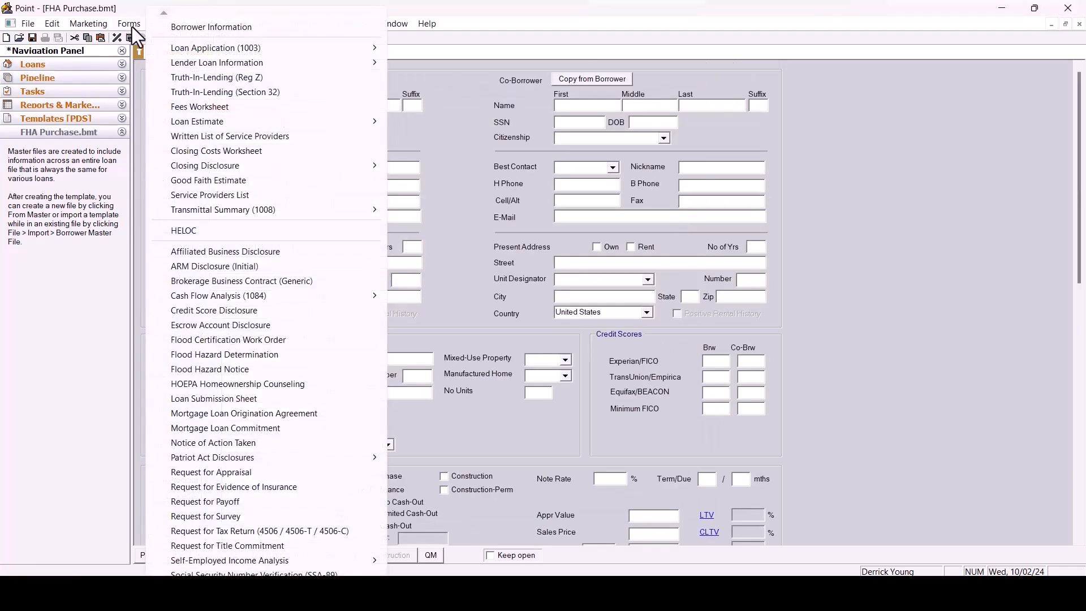
click(195, 82)
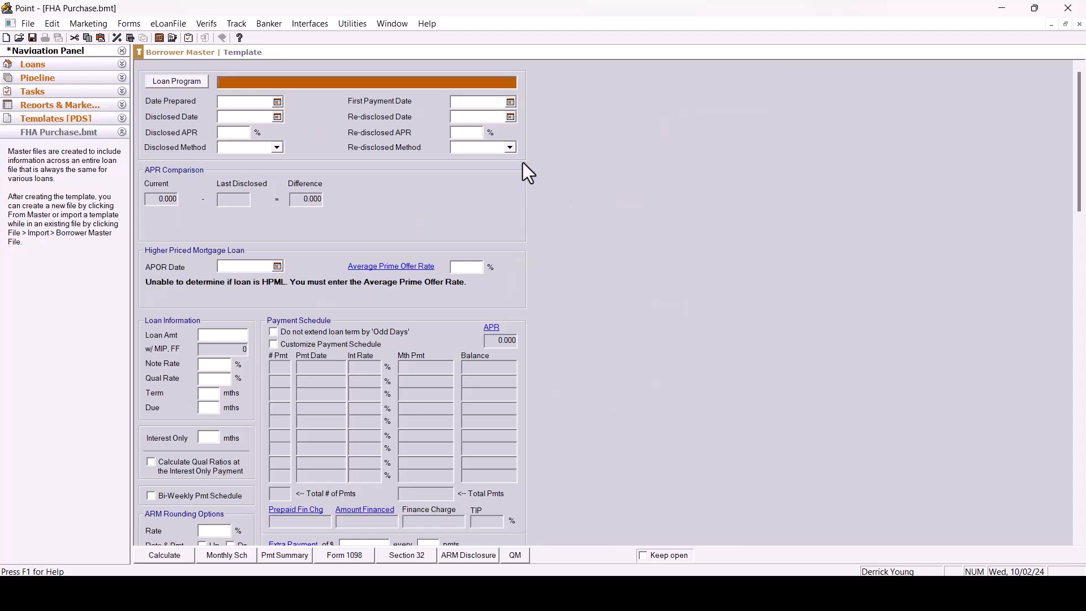
scroll(538, 164, down, 10)
scroll(571, 192, down, 10)
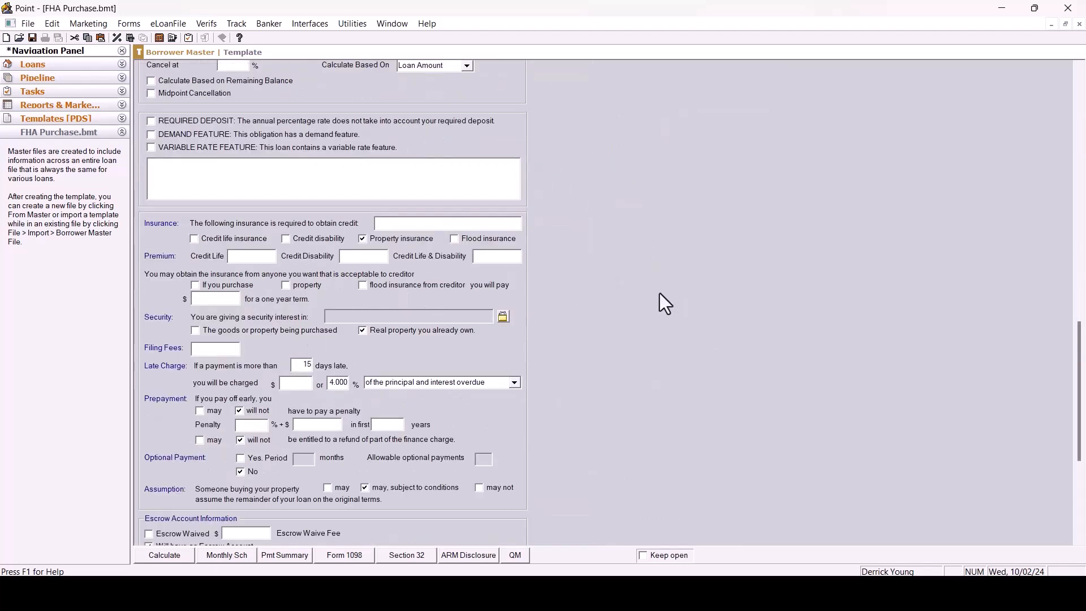
scroll(659, 288, down, 5)
scroll(658, 283, up, 3)
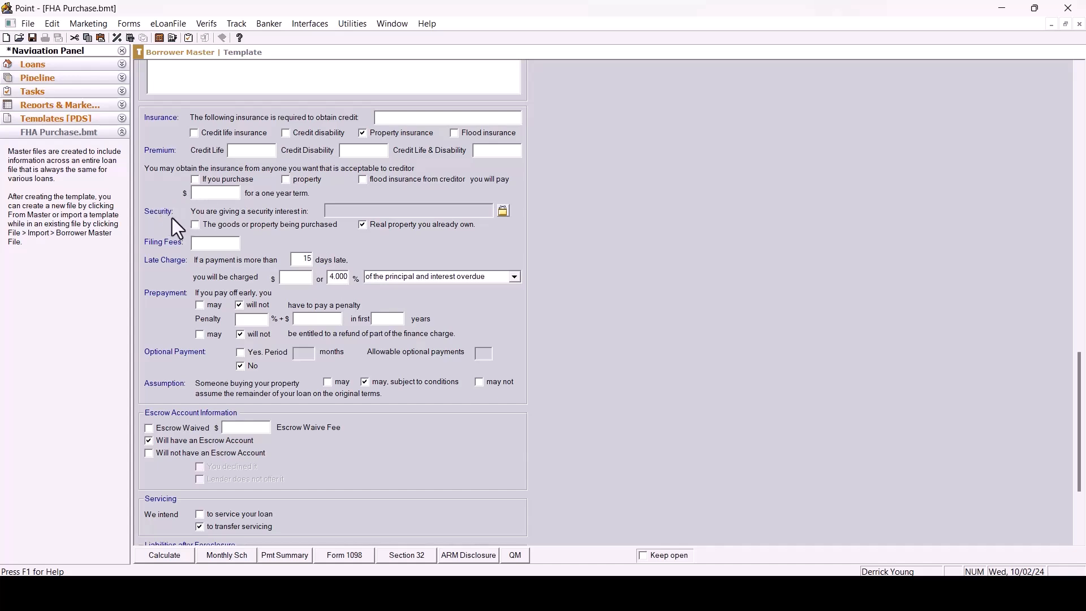
click(363, 222)
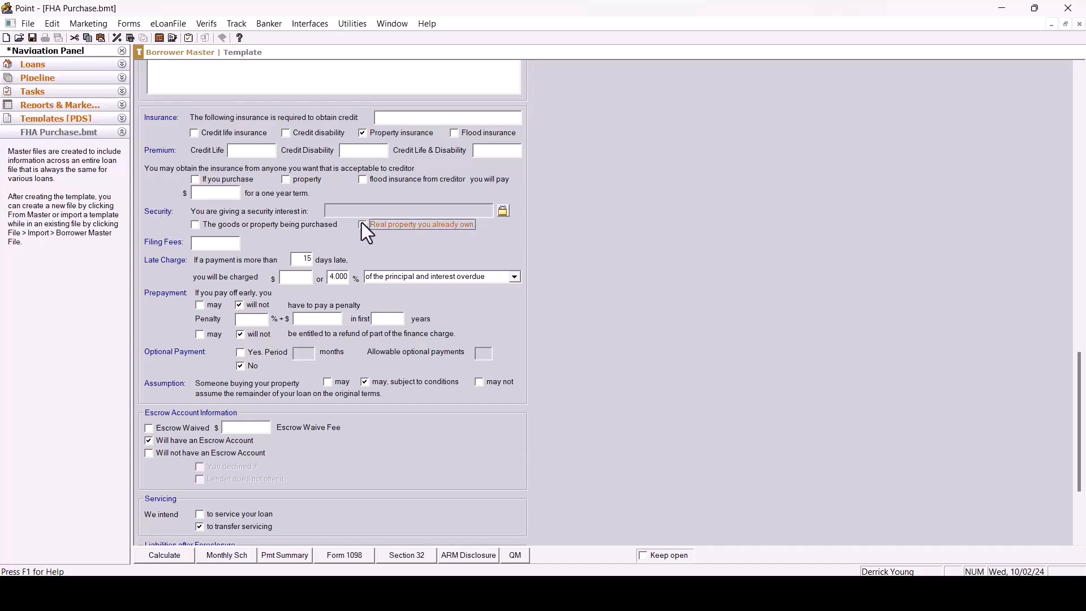
click(195, 225)
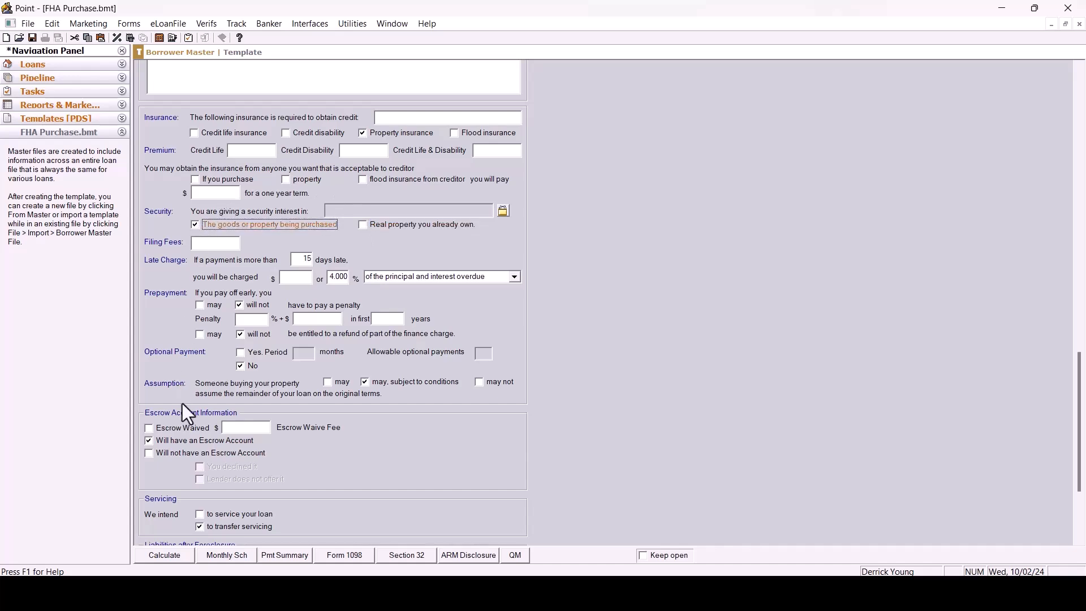
click(26, 23)
click(53, 103)
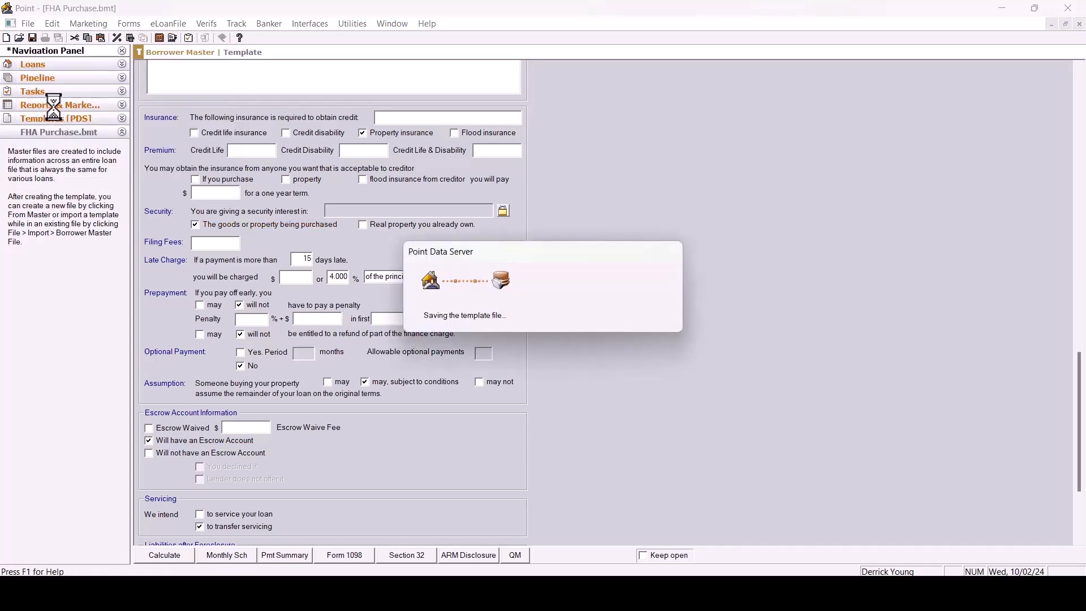
In the Fees Worksheet, select the Standard Form loan estimate and set the loan purpose to Purchase.
click(129, 24)
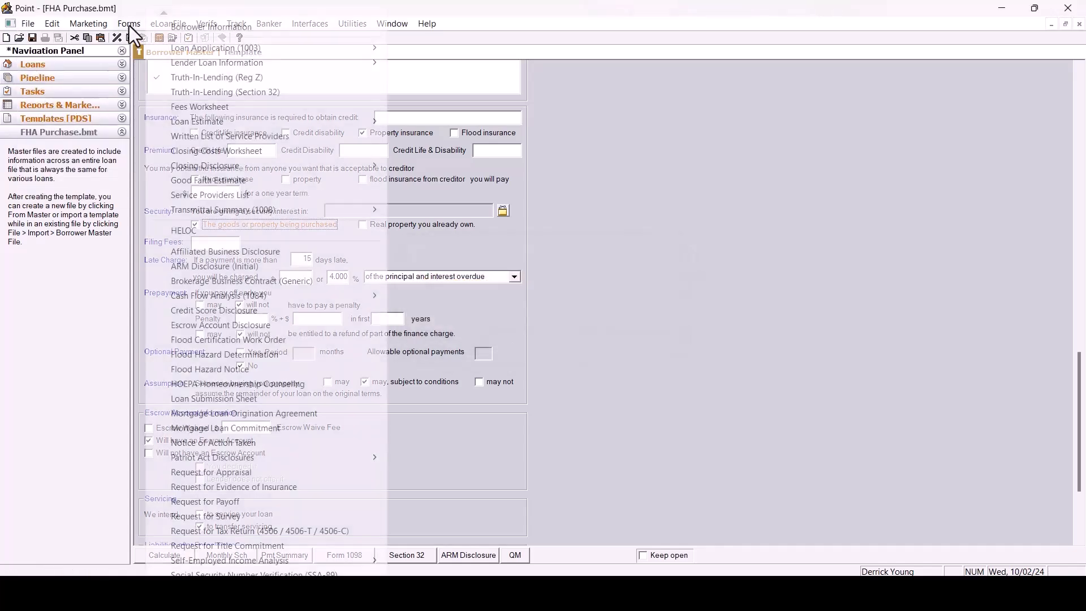
click(186, 110)
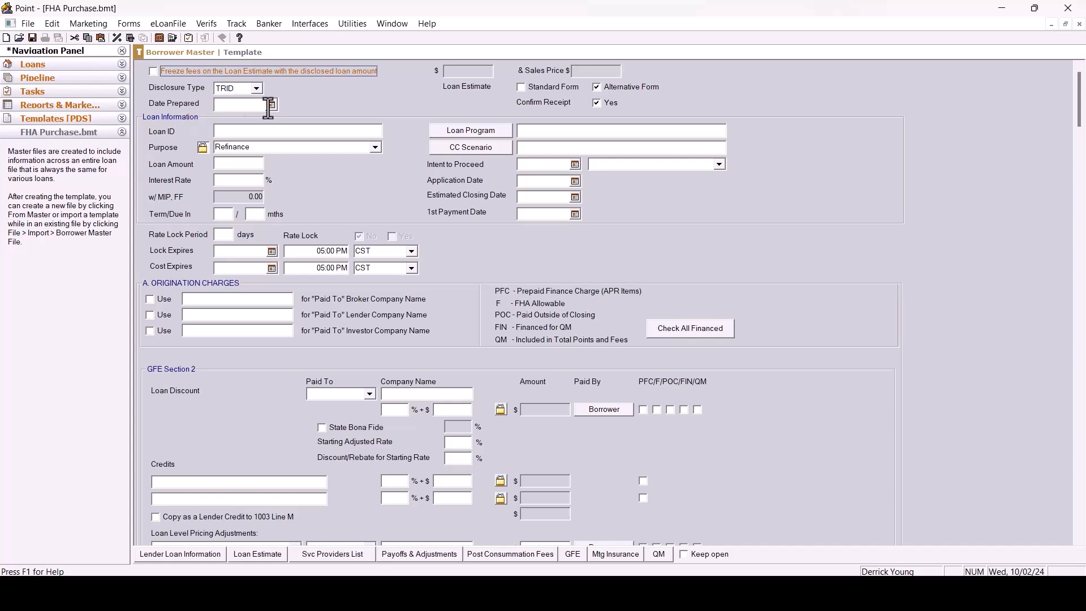
click(523, 88)
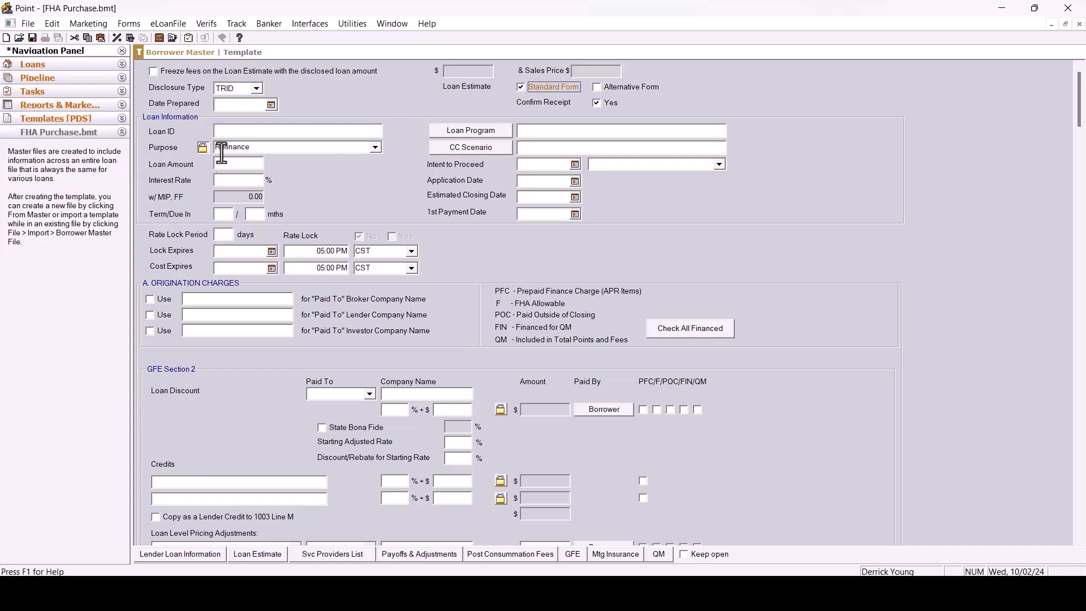
click(375, 148)
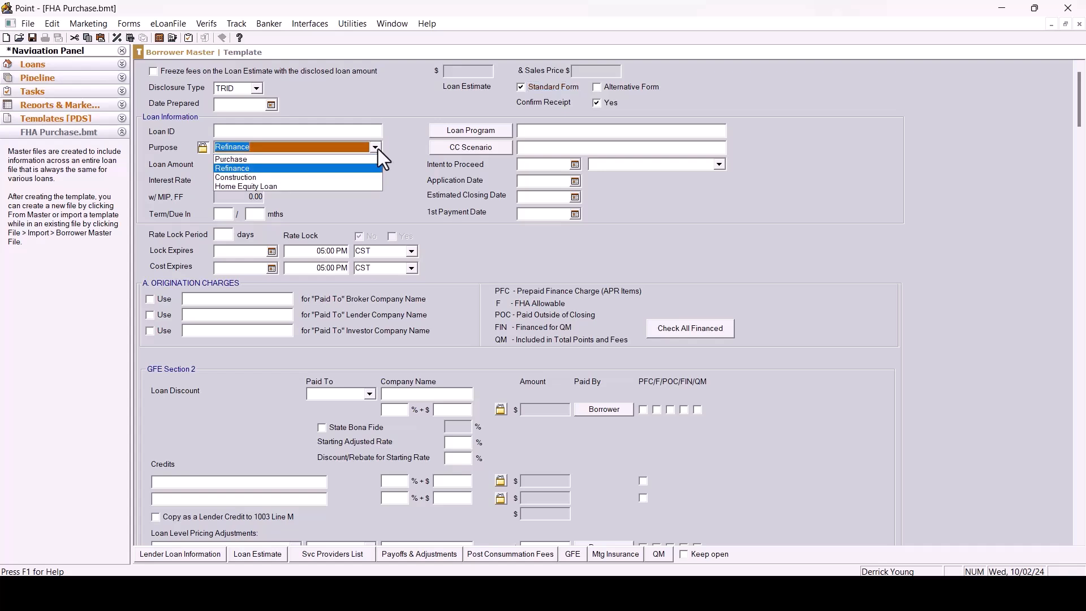
click(270, 160)
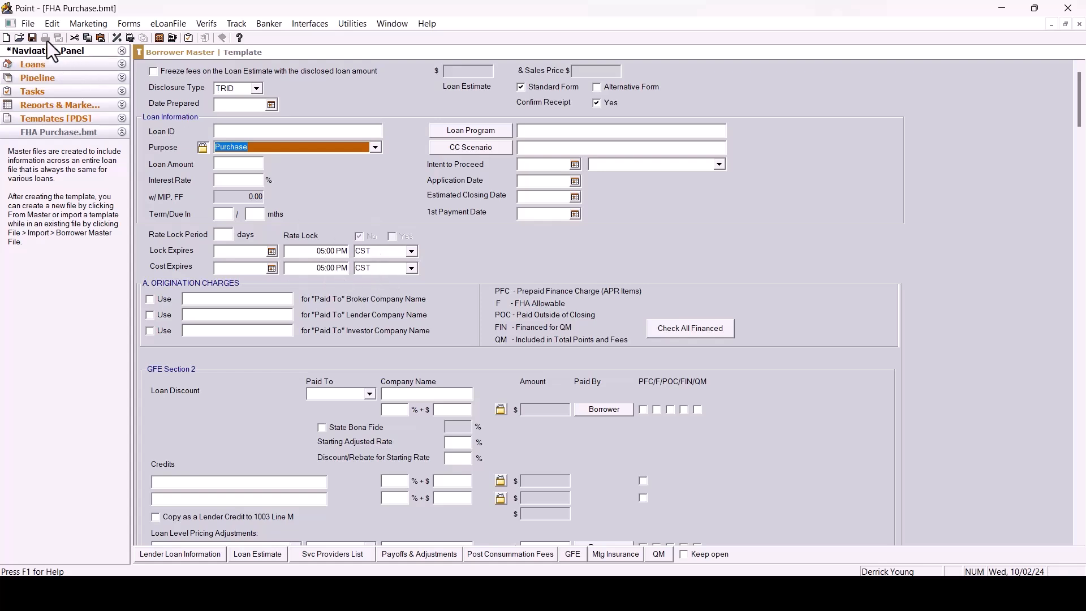
Save and close the FHA Purchase template.
click(27, 25)
click(55, 104)
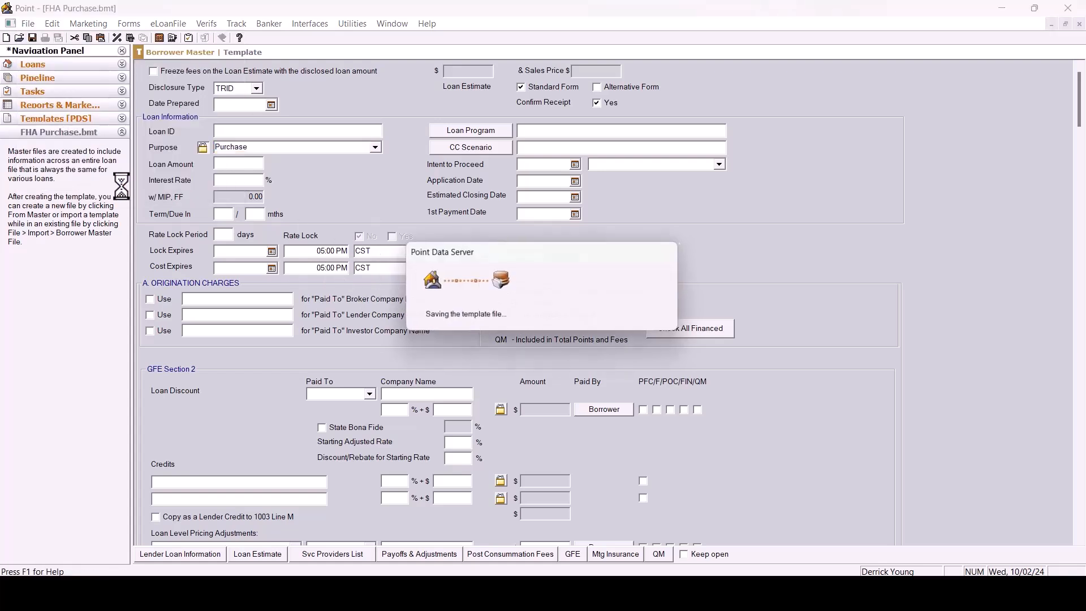
click(26, 25)
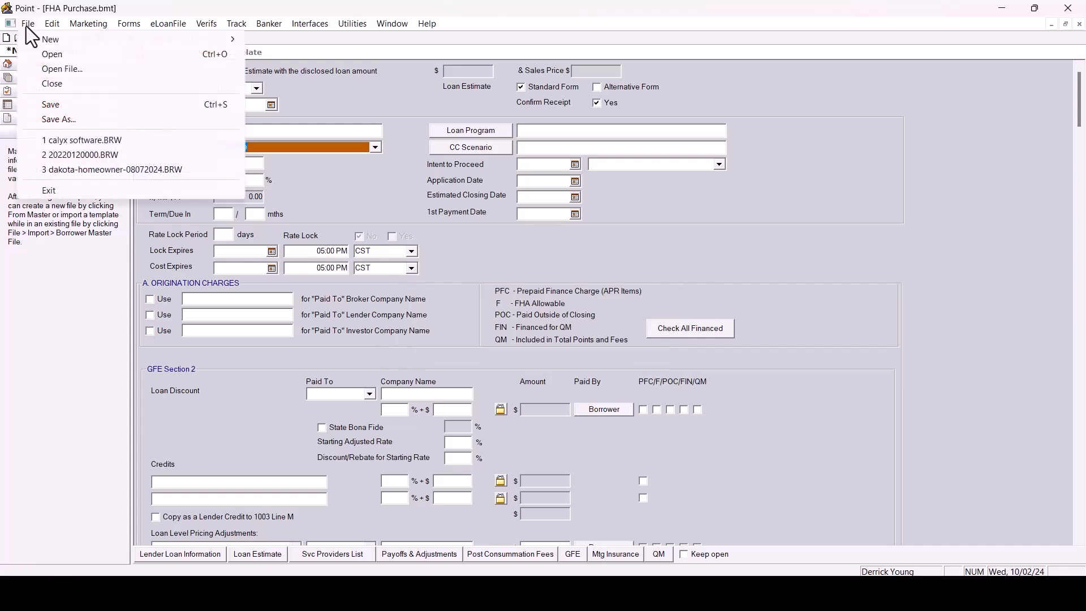
click(57, 85)
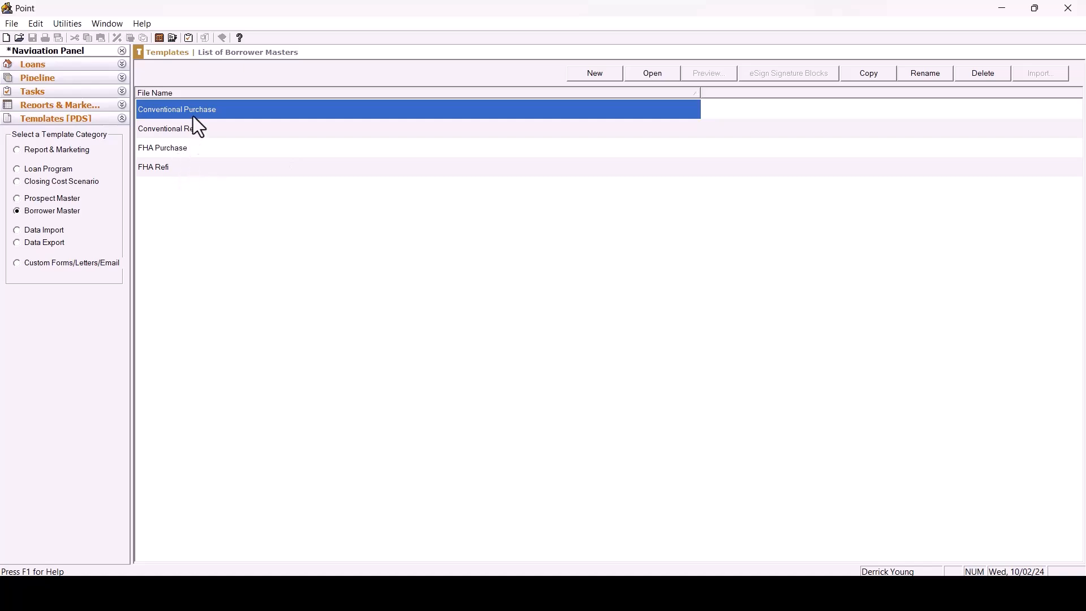
Copy the FHA Purchase borrower master as a new template named VA Purchase.
click(207, 150)
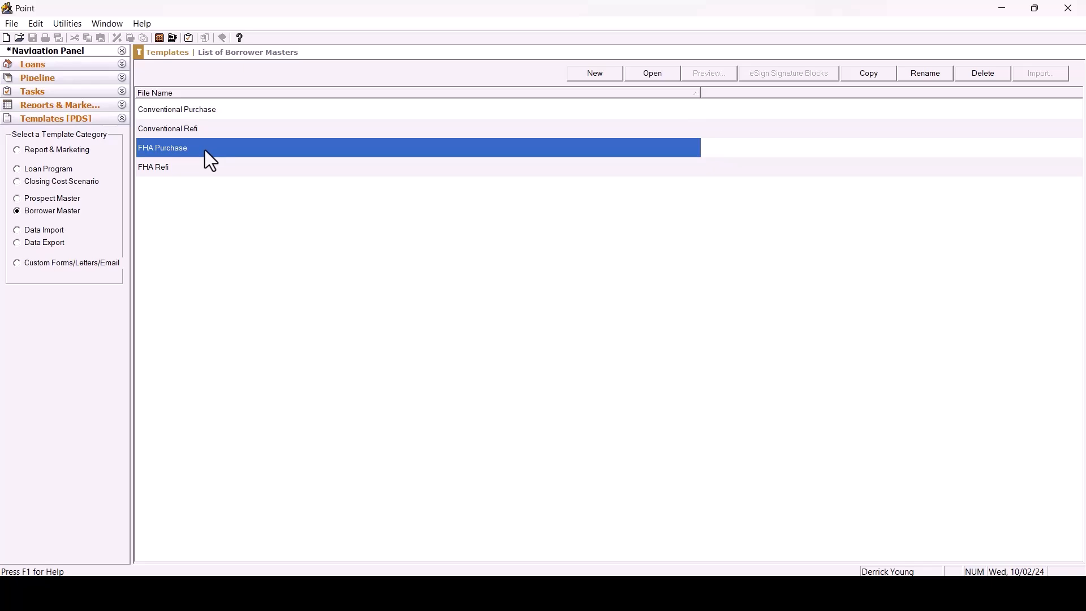
click(869, 76)
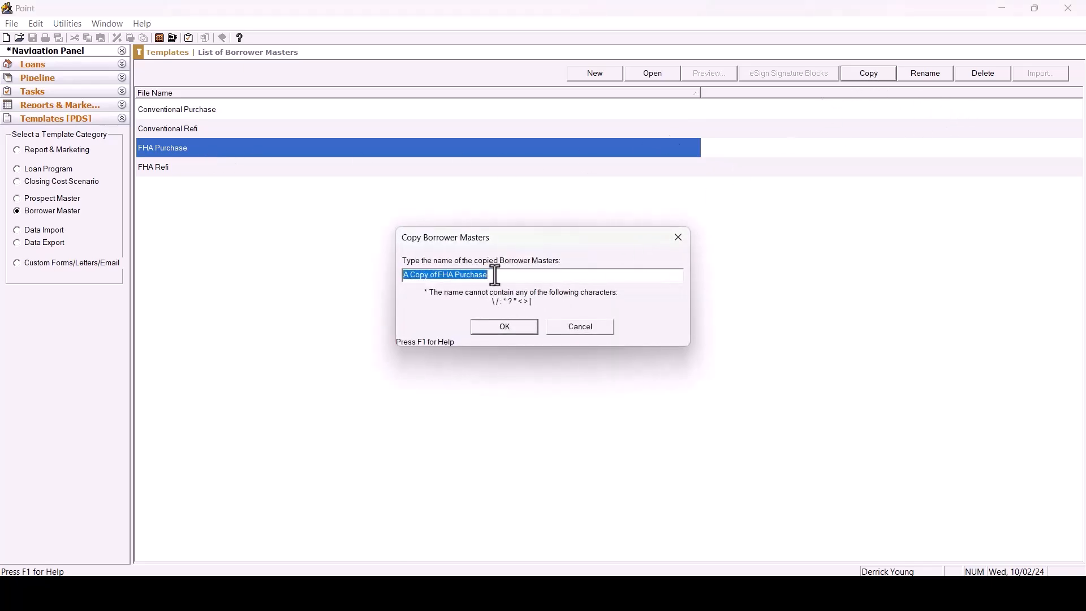
drag(453, 276, 334, 285)
text(VA)
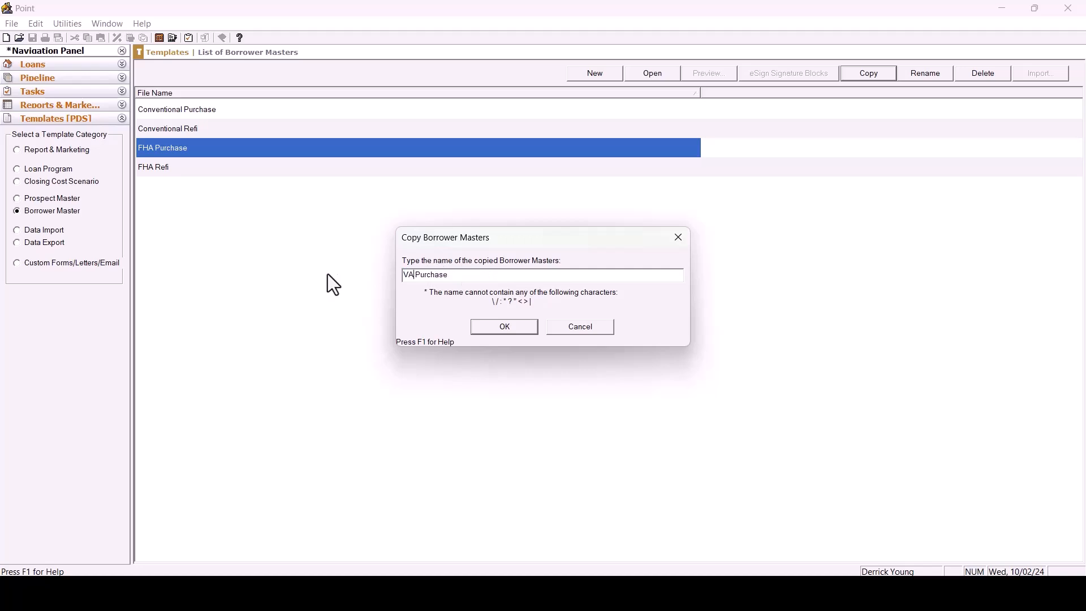
click(516, 329)
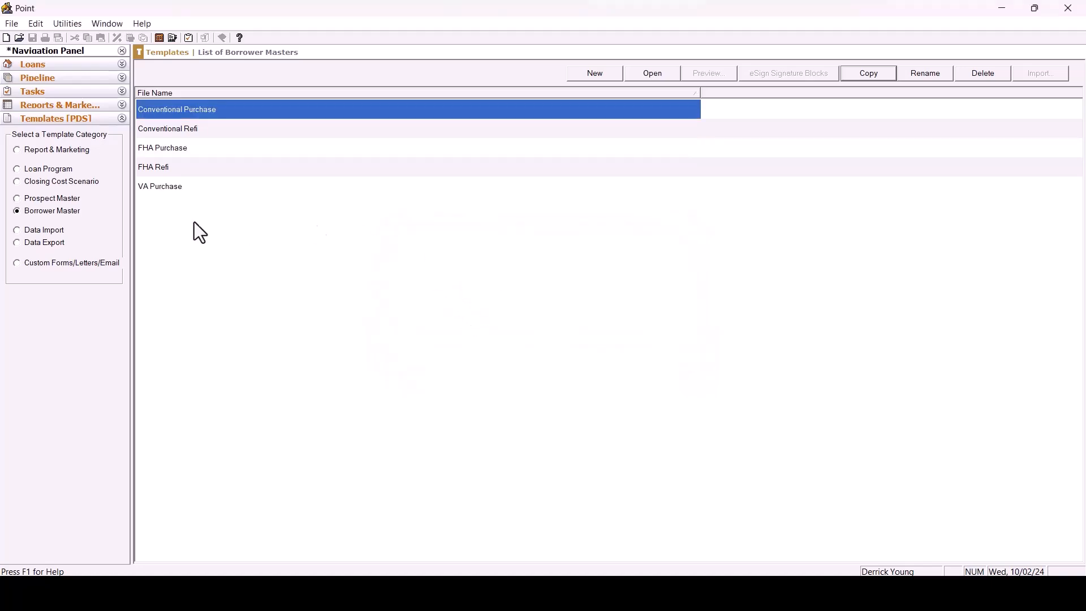
Open the VA Purchase template and mark the loan summary purpose as Purchase.
click(195, 189)
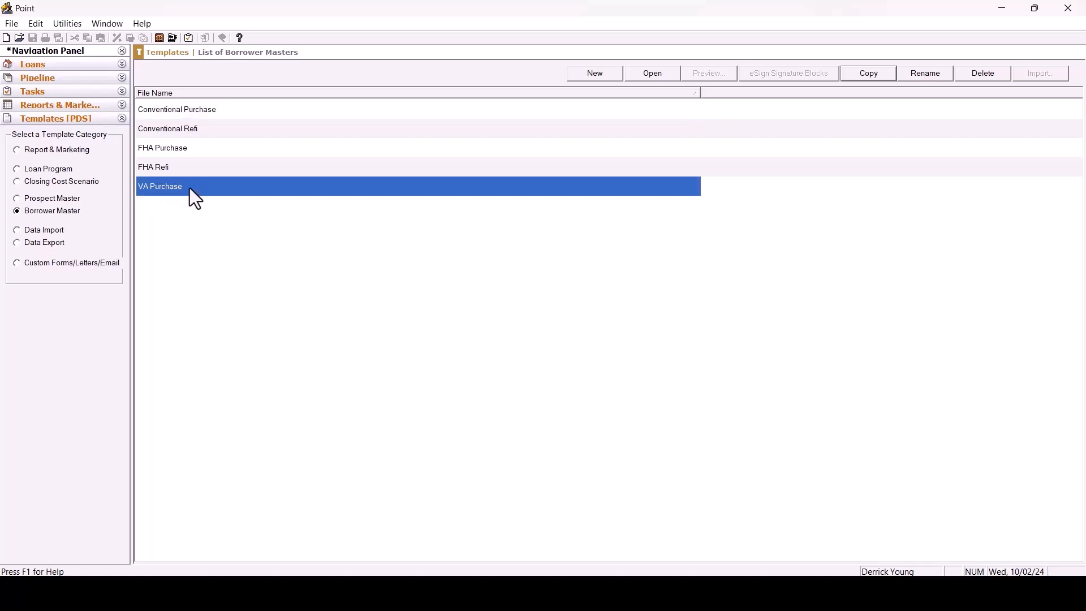
double_click(189, 188)
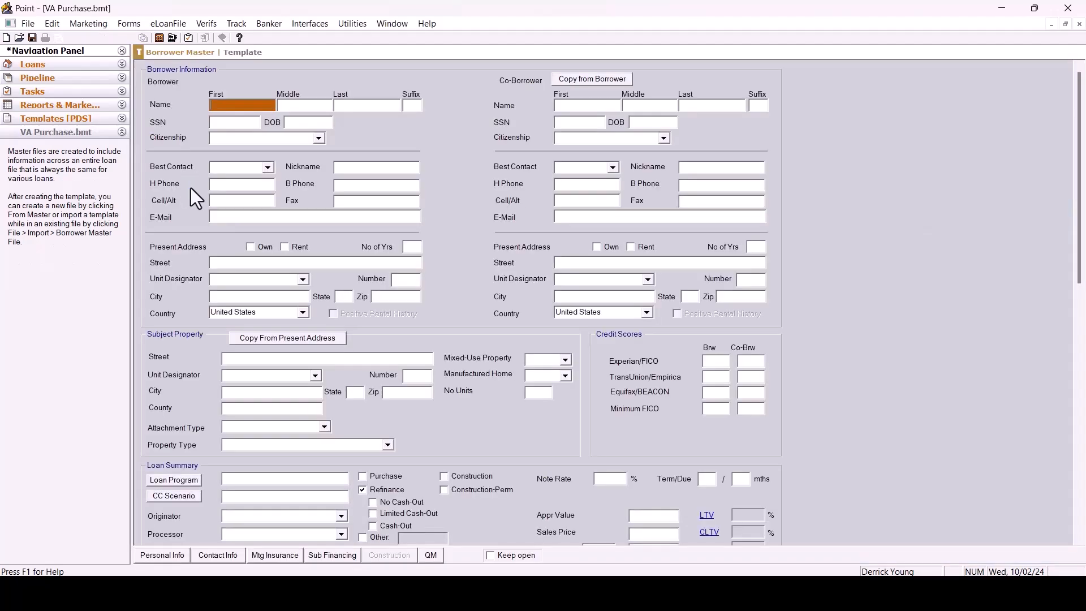
scroll(325, 237, down, 3)
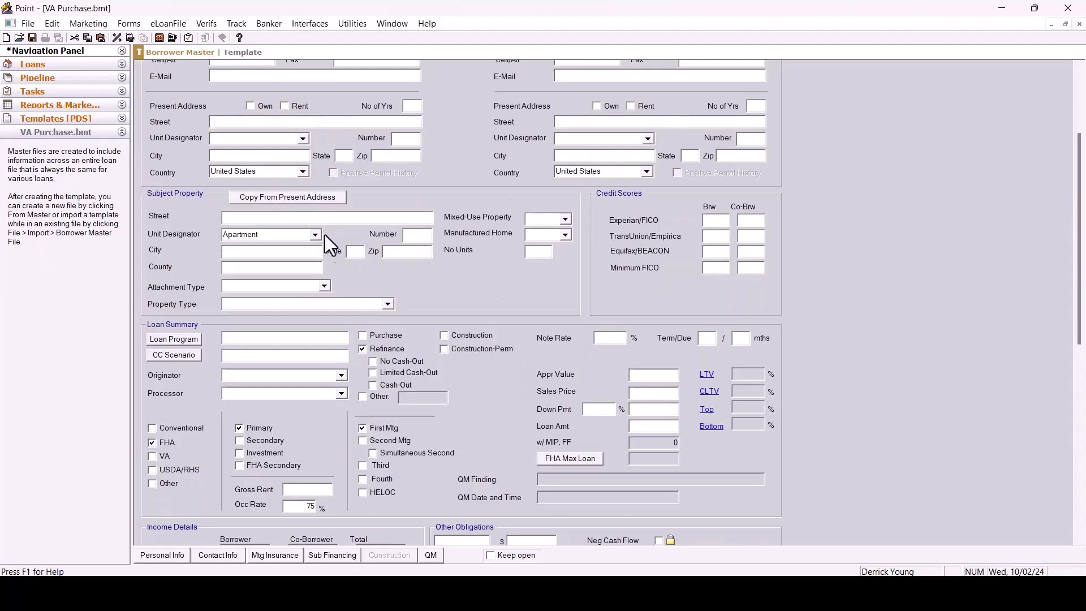
click(366, 337)
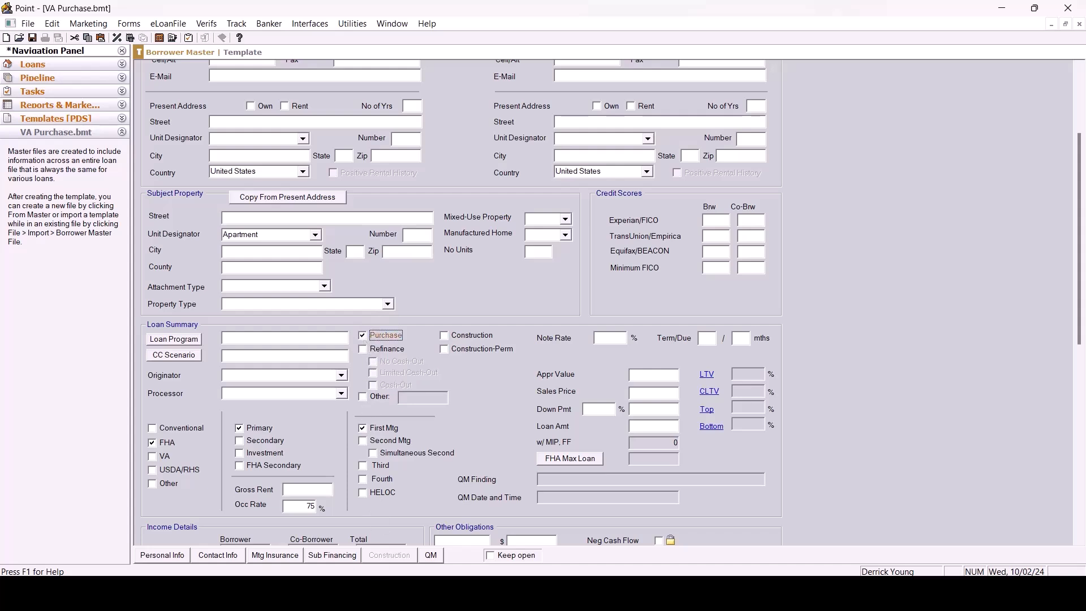
Change the loan type in the loan summary from FHA to VA.
scroll(155, 455, up, 3)
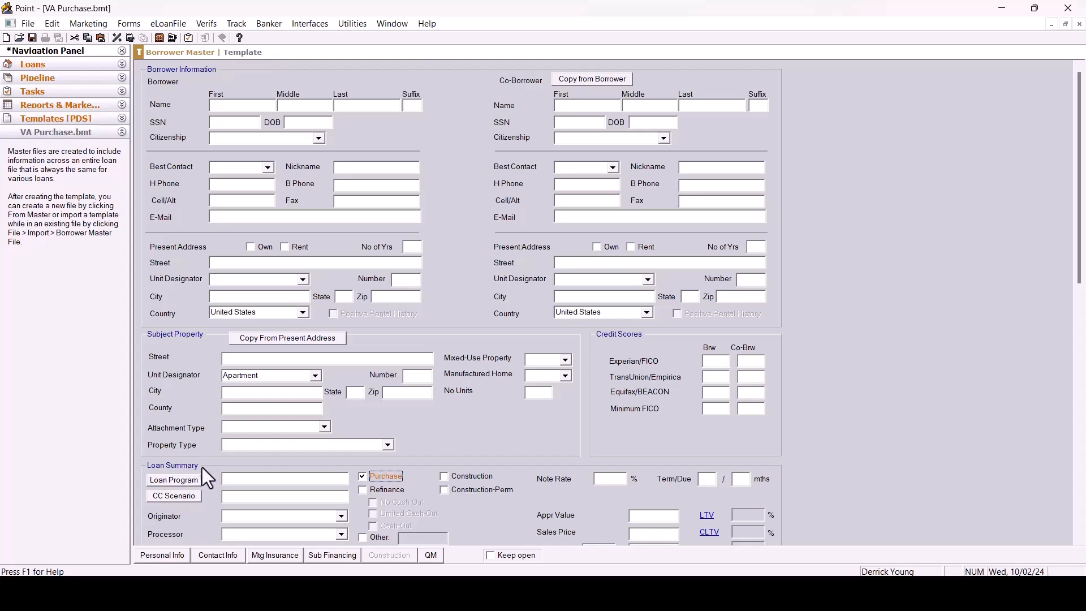
scroll(1079, 169, down, 4)
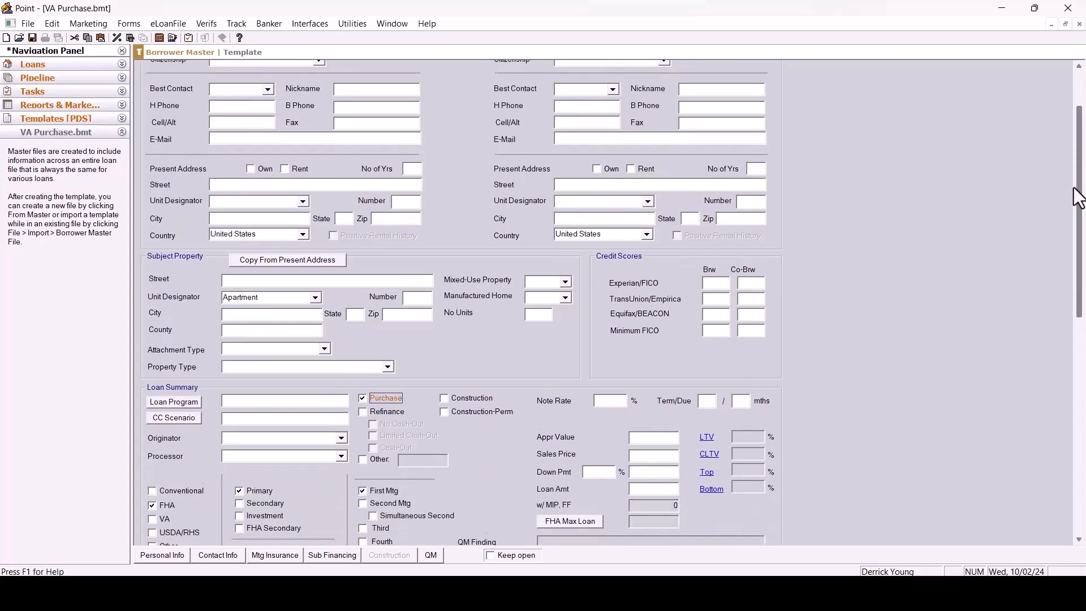
click(154, 422)
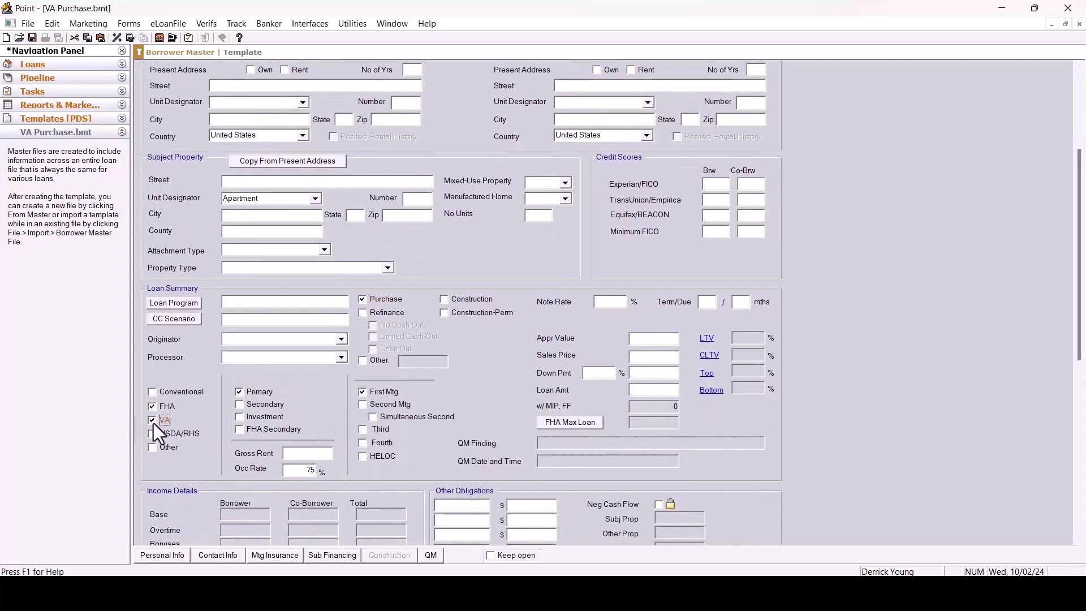
In the mortgage insurance settings, set the upfront funding fee to 3.000% and clear the monthly insurance rate.
click(274, 555)
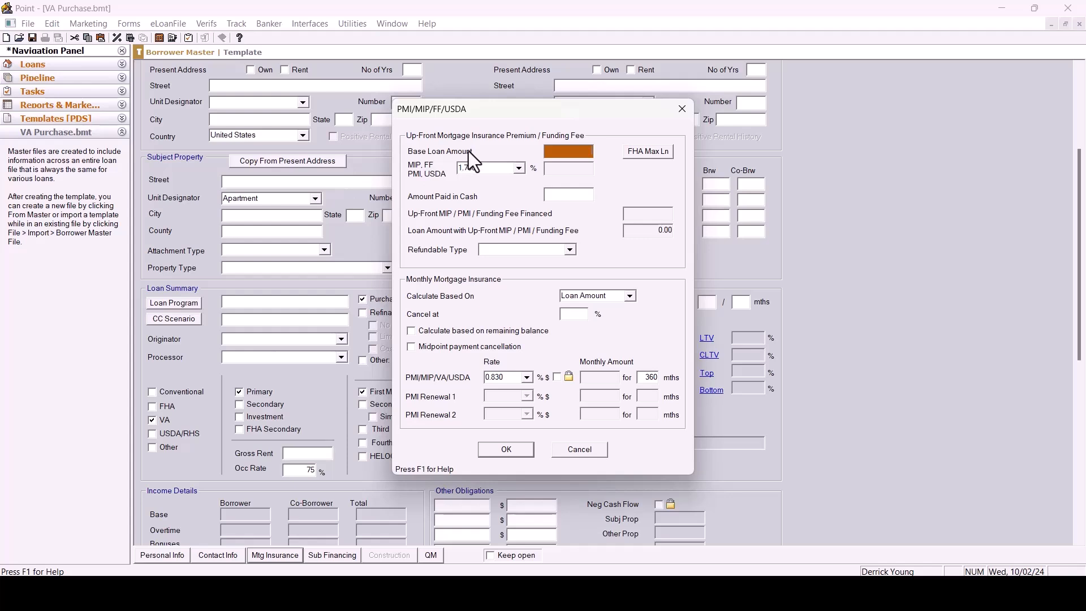
click(491, 169)
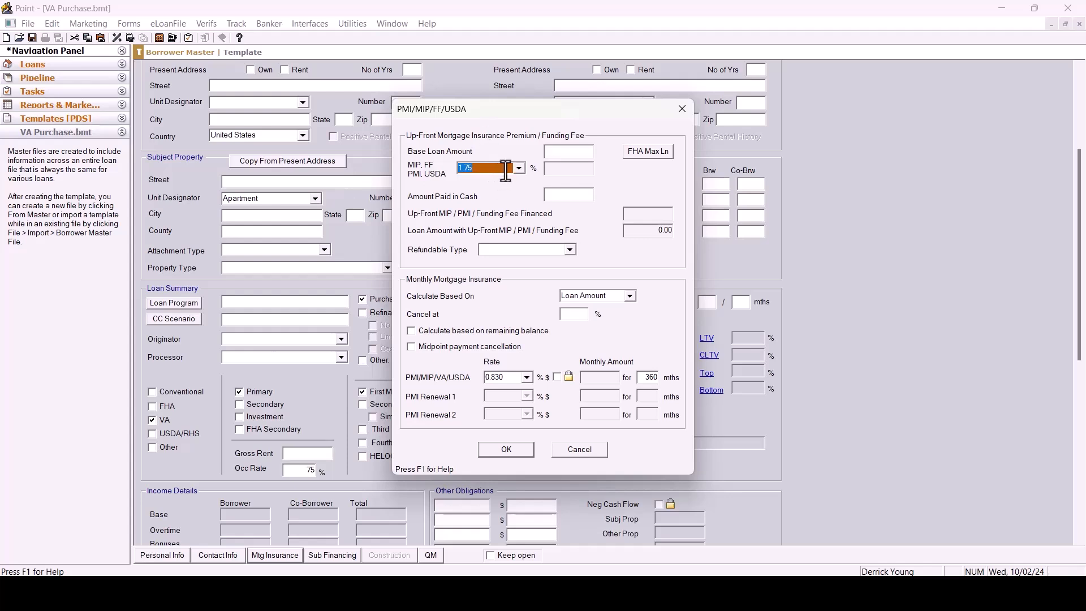
text(3)
key(Tab)
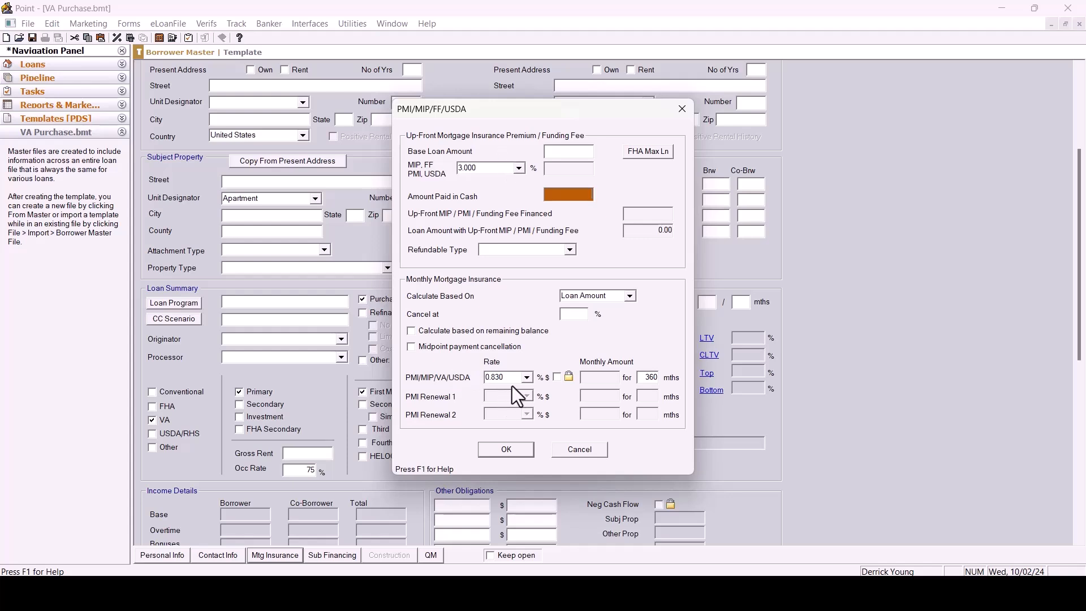
drag(514, 378, 481, 380)
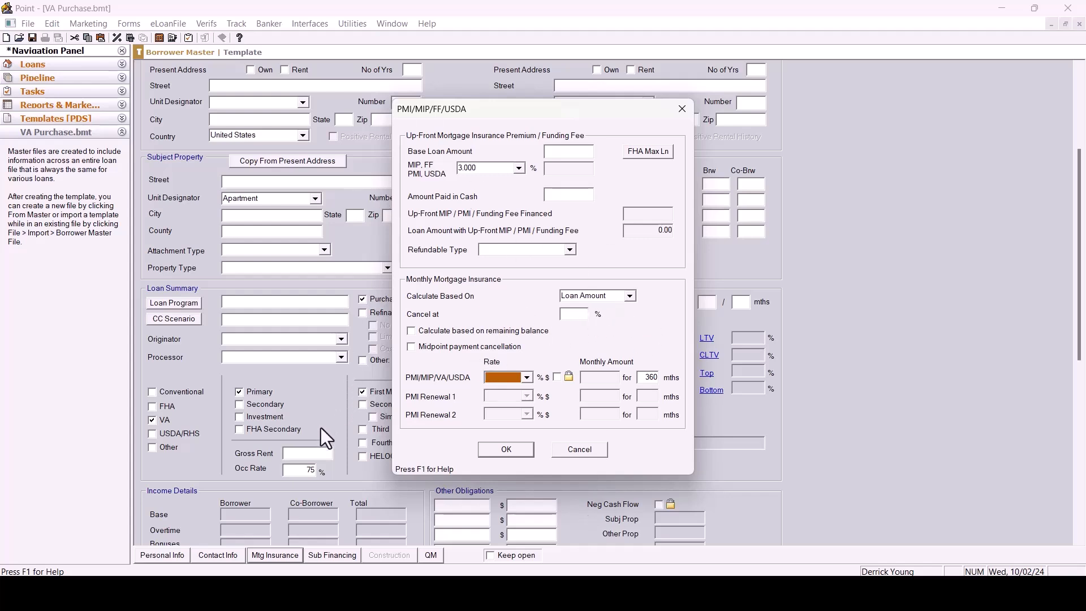
click(508, 451)
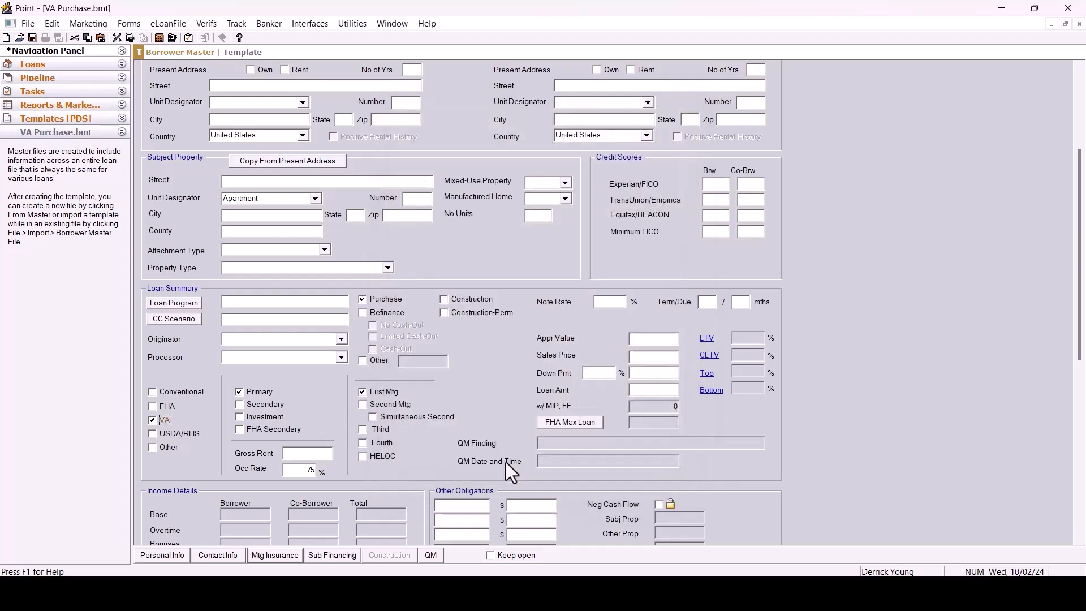
Review the Truth-In-Lending form and the Fees Worksheet defaults for the VA Purchase template.
click(129, 24)
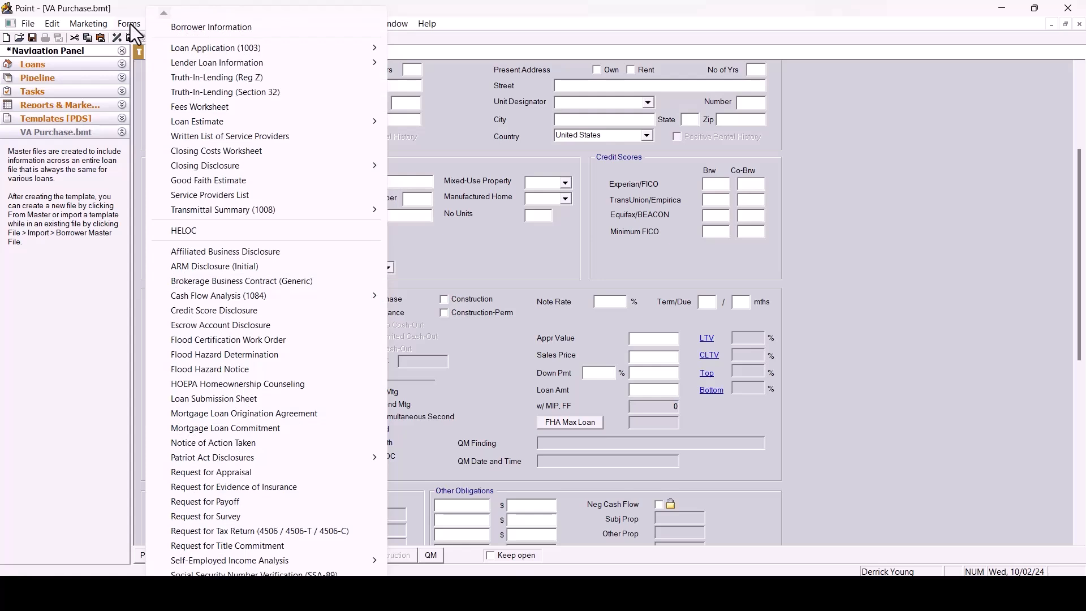
click(222, 83)
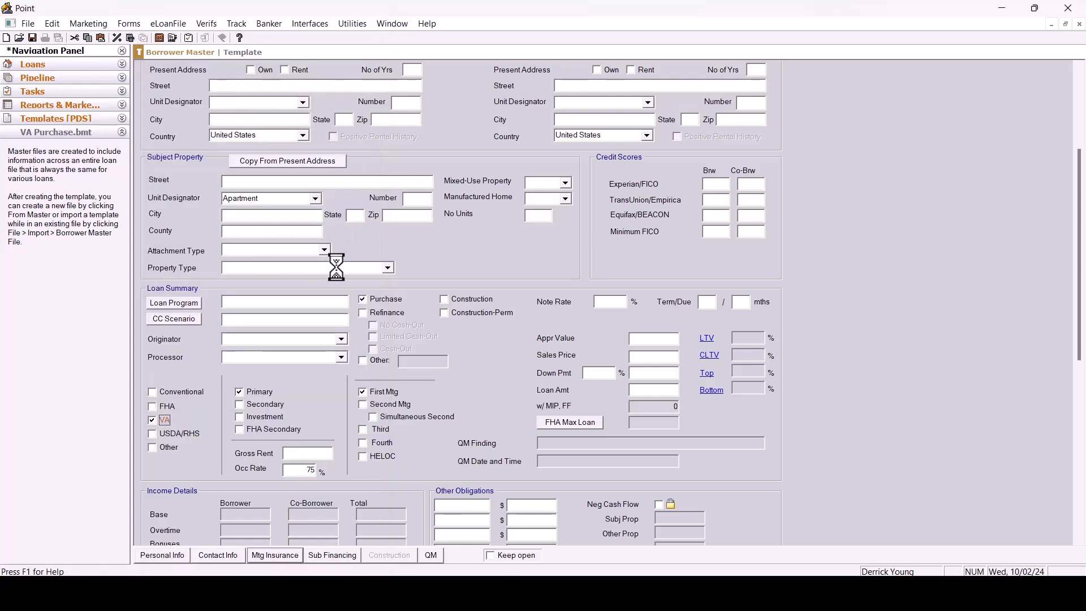
scroll(512, 160, down, 5)
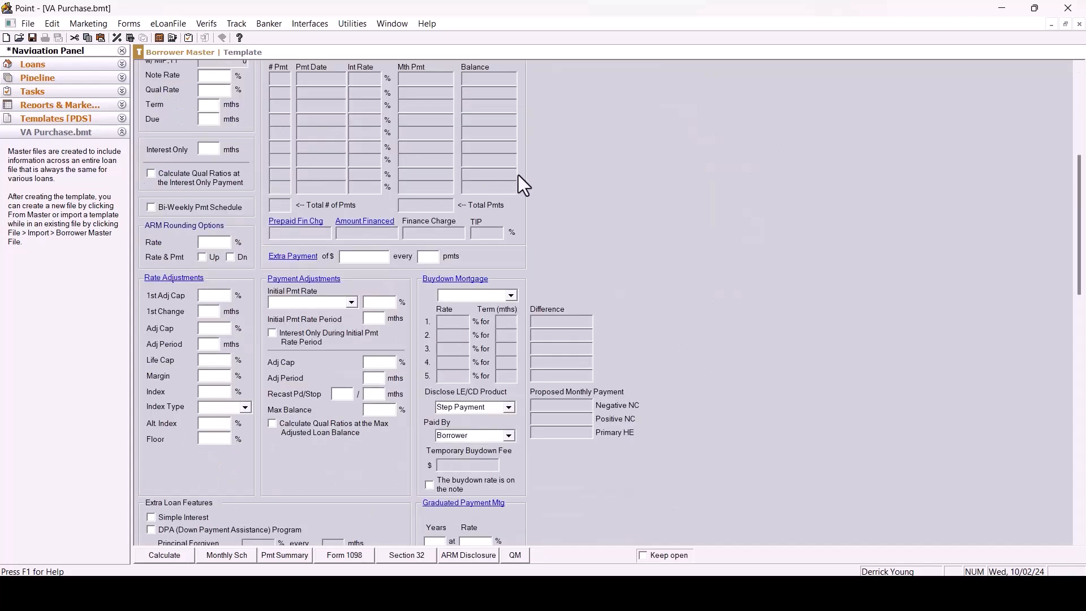
scroll(518, 175, down, 5)
scroll(525, 186, down, 5)
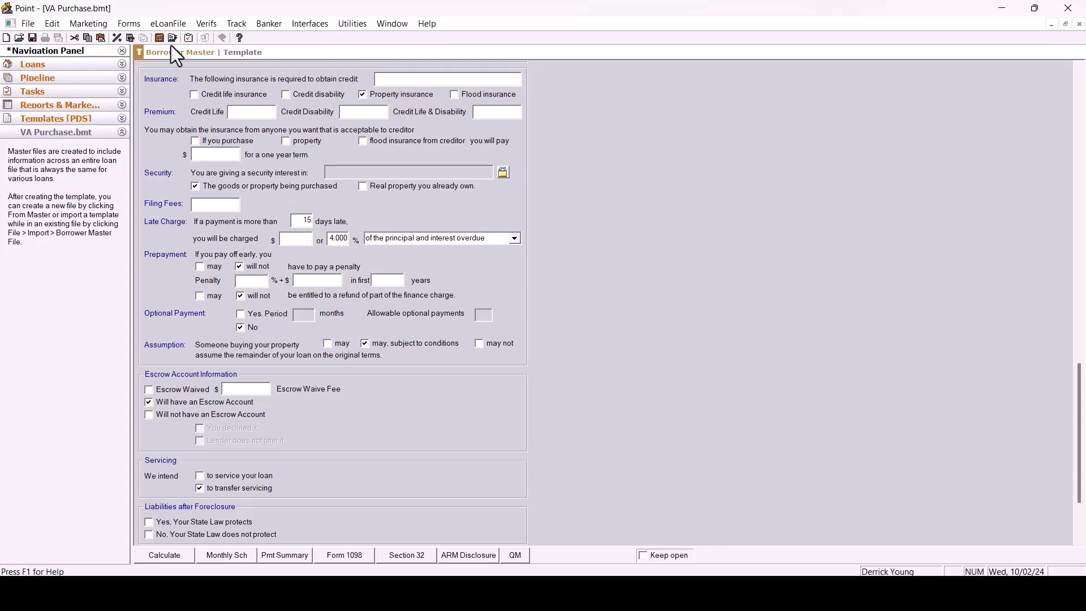
click(129, 24)
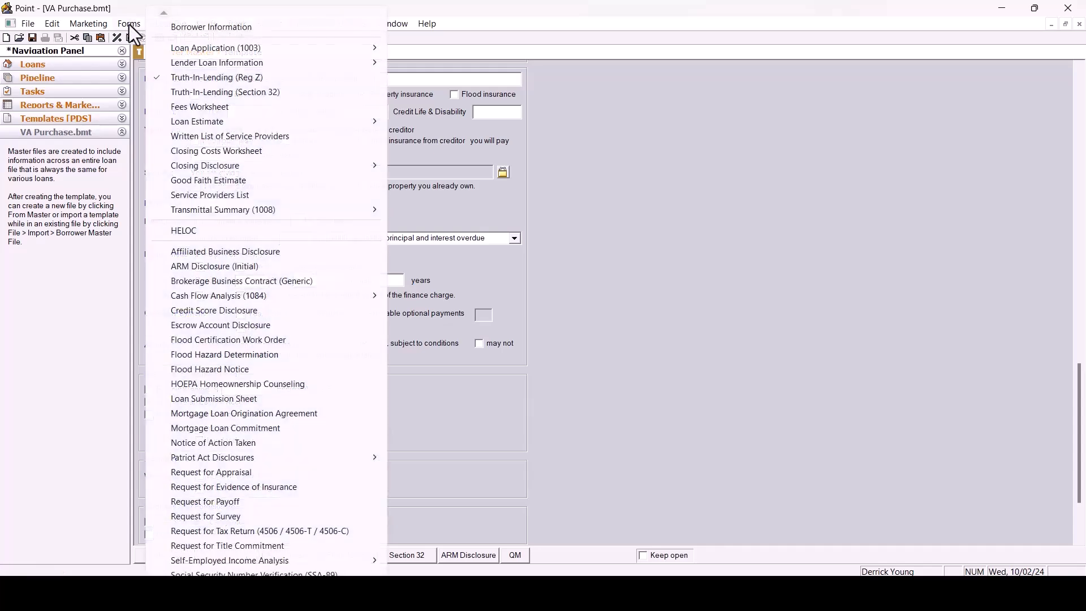
click(192, 107)
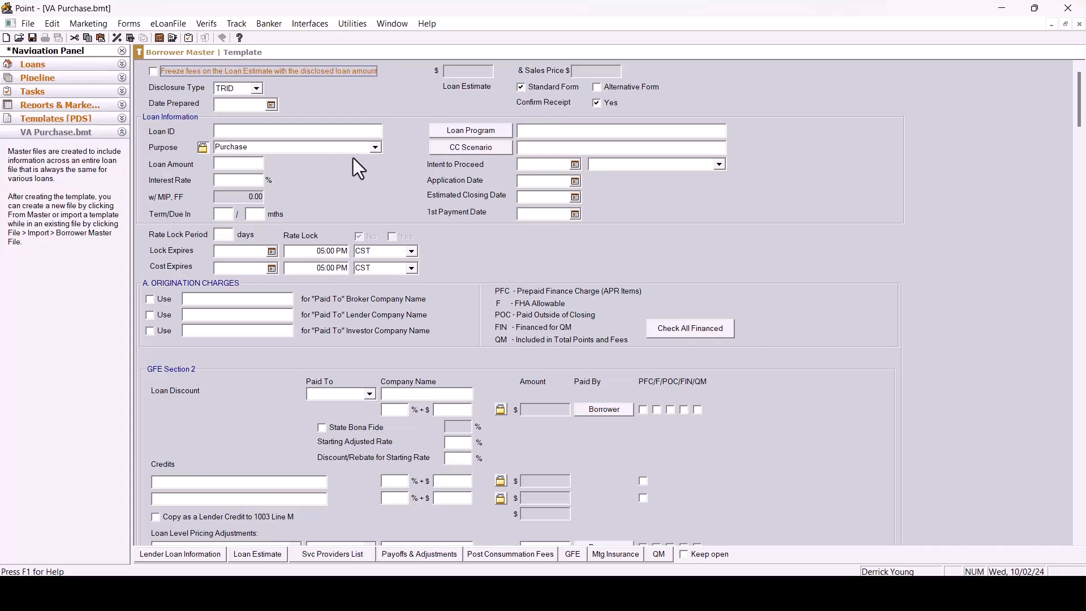
Save and close the VA Purchase template.
click(27, 23)
click(61, 104)
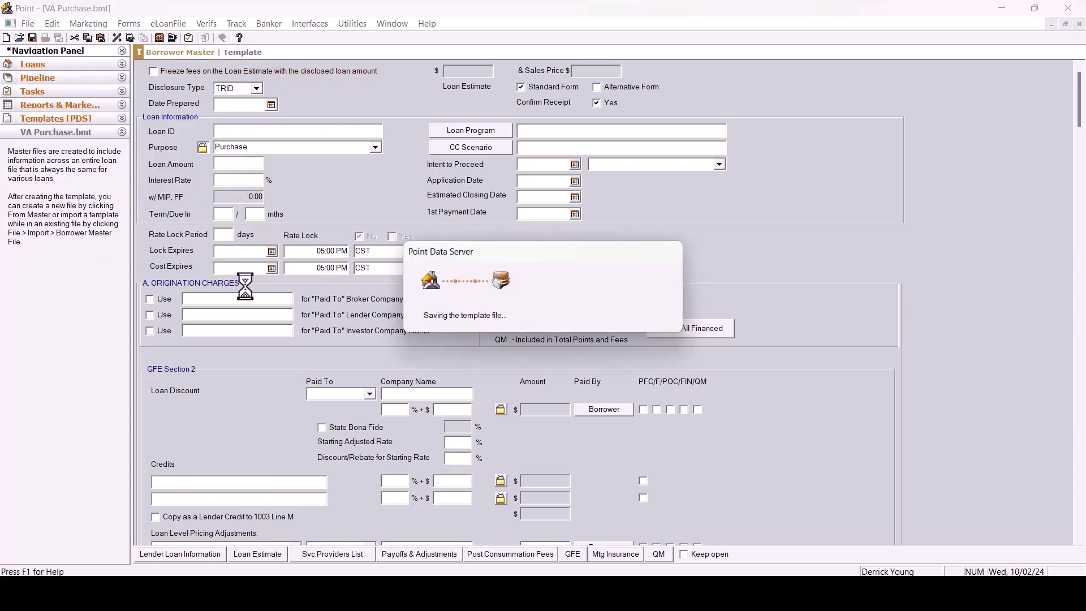
click(28, 23)
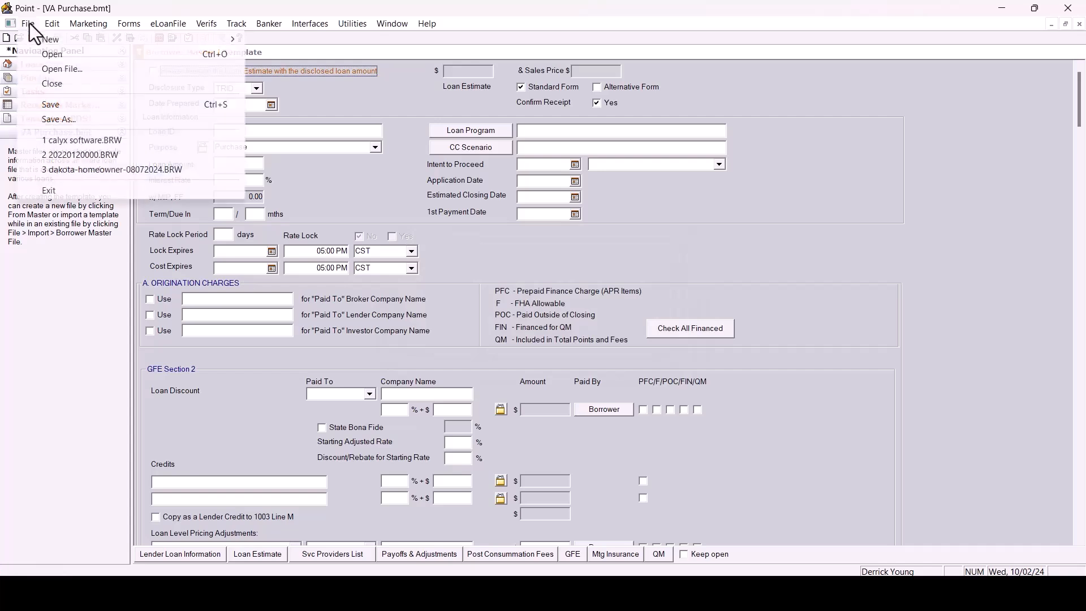
click(74, 86)
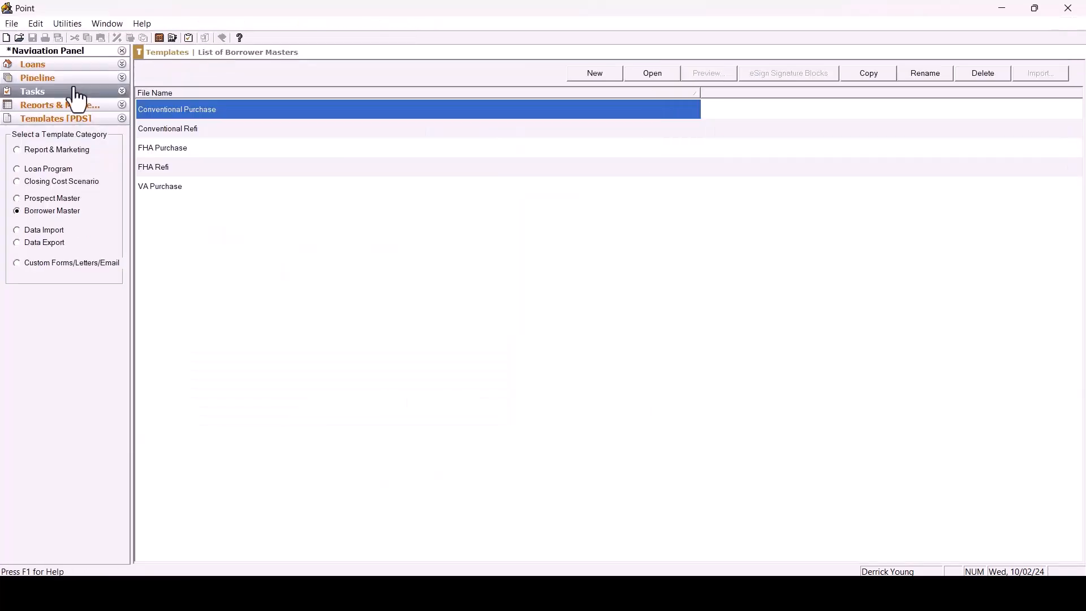
Copy the VA Purchase borrower master as a new template named VA Refi.
click(167, 189)
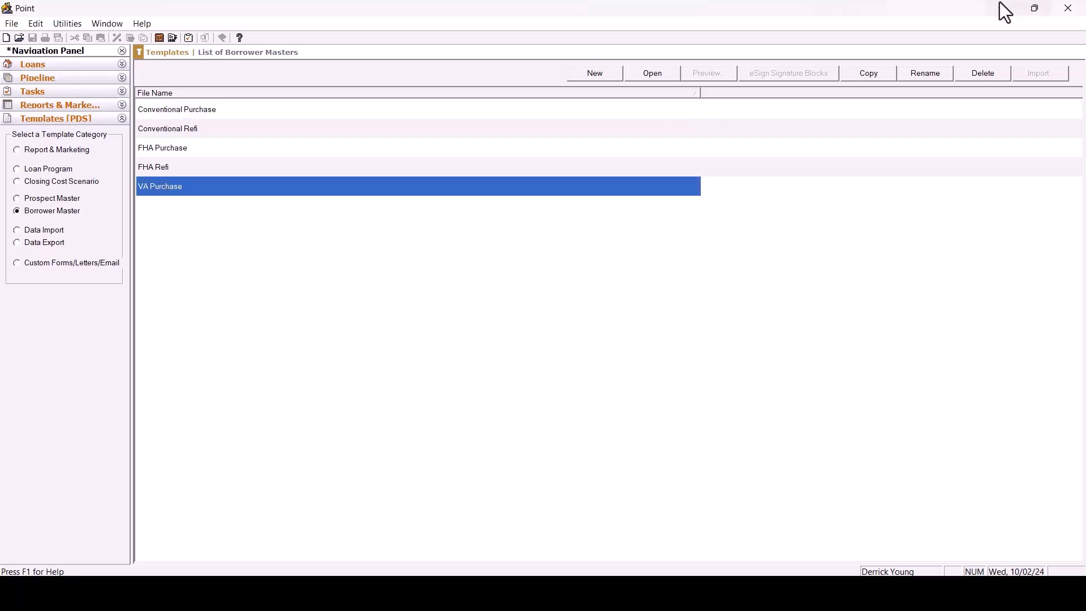
click(869, 74)
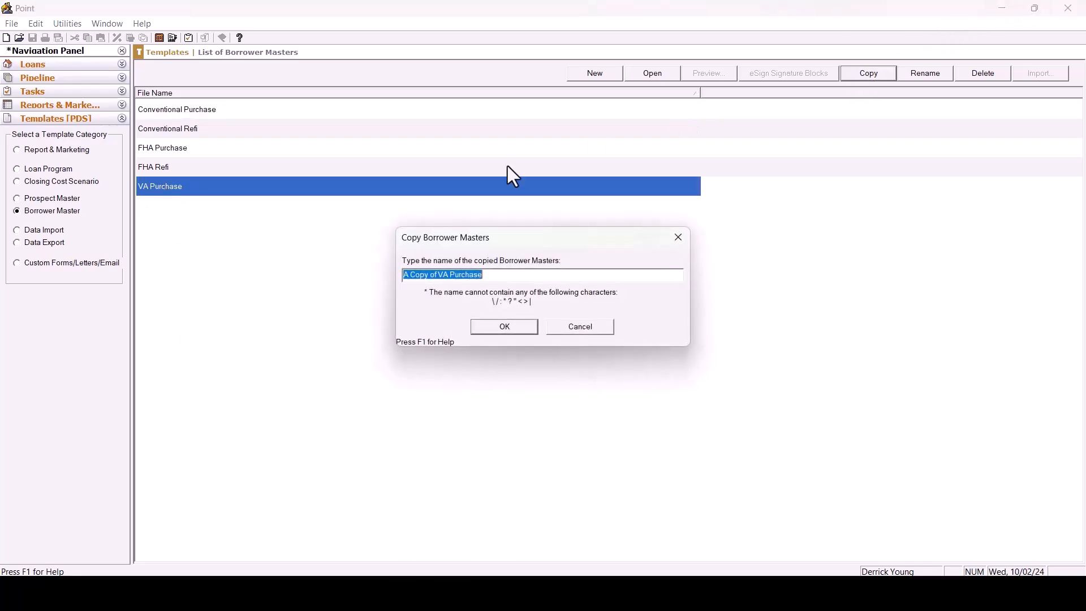
click(442, 275)
key(BackSpace)
key(BackSpace)
key(BackSpace)
key(BackSpace)
key(BackSpace)
key(BackSpace)
key(BackSpace)
key(BackSpace)
key(BackSpace)
key(BackSpace)
key(BackSpace)
key(BackSpace)
key(BackSpace)
key(BackSpace)
key(BackSpace)
key(BackSpace)
key(BackSpace)
key(BackSpace)
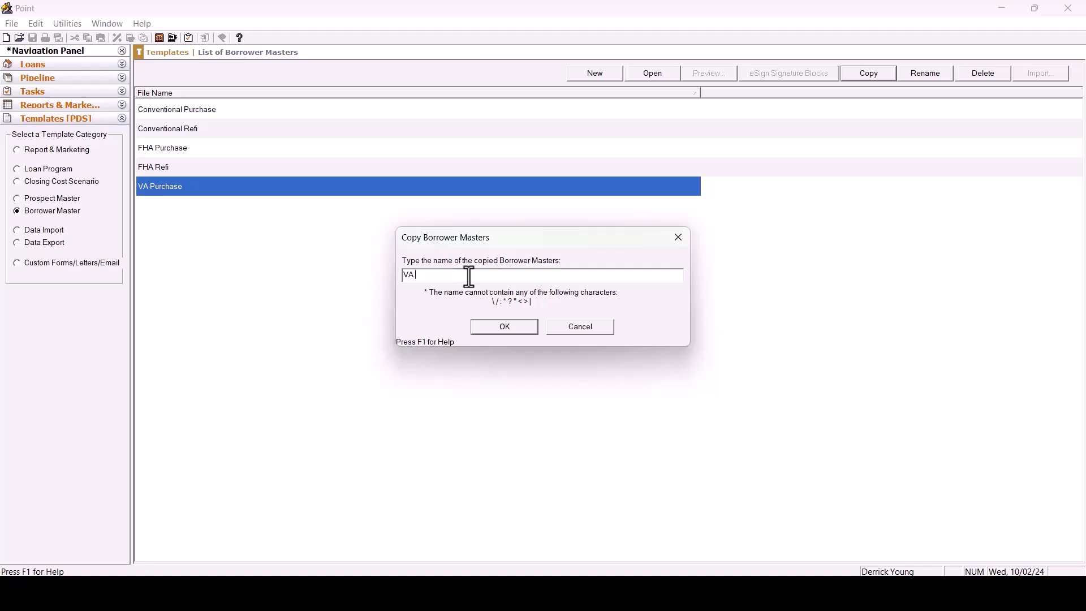
text(Refi)
click(522, 331)
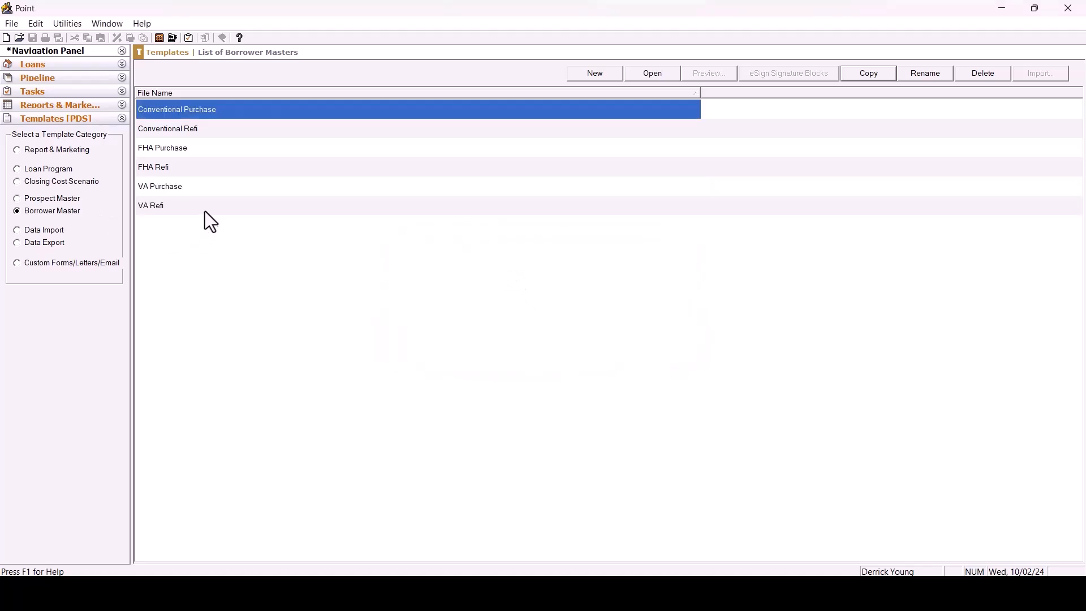
Open the VA Refi template and set the loan summary purpose to Refinance.
click(220, 206)
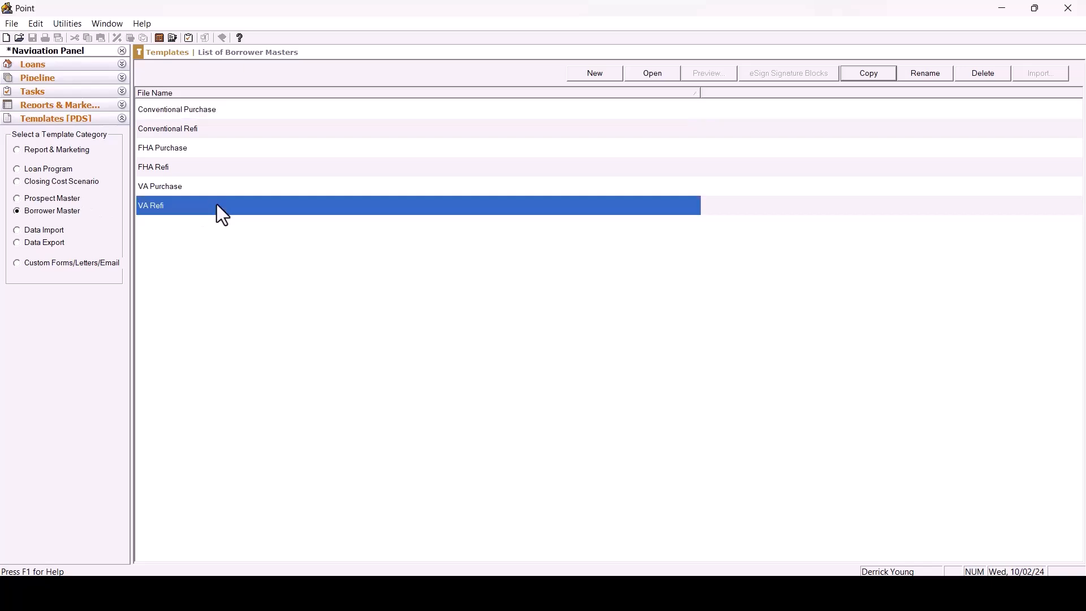
double_click(216, 205)
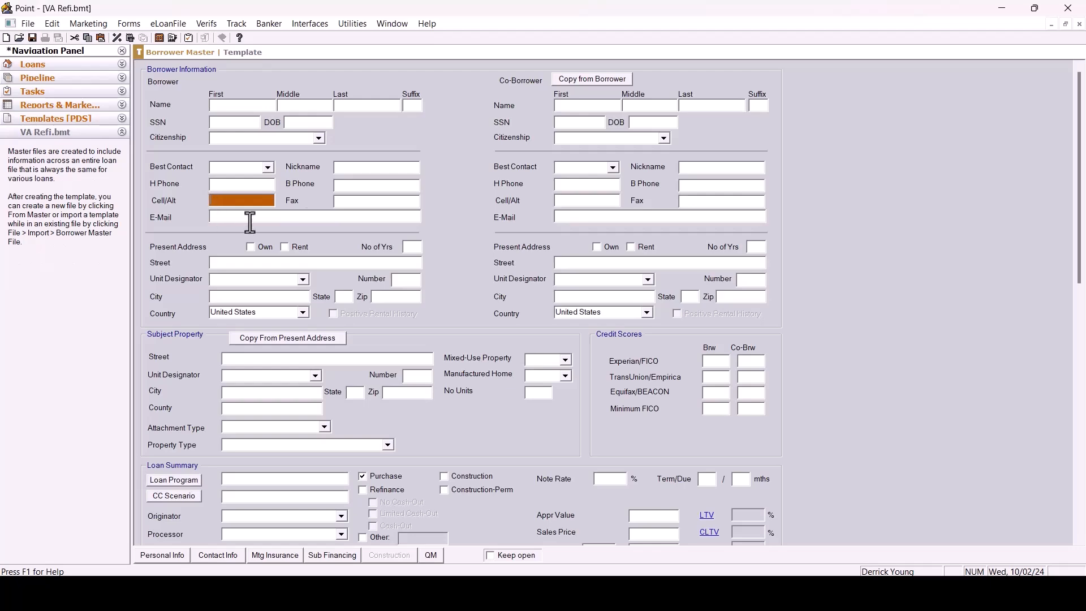
scroll(489, 167, down, 5)
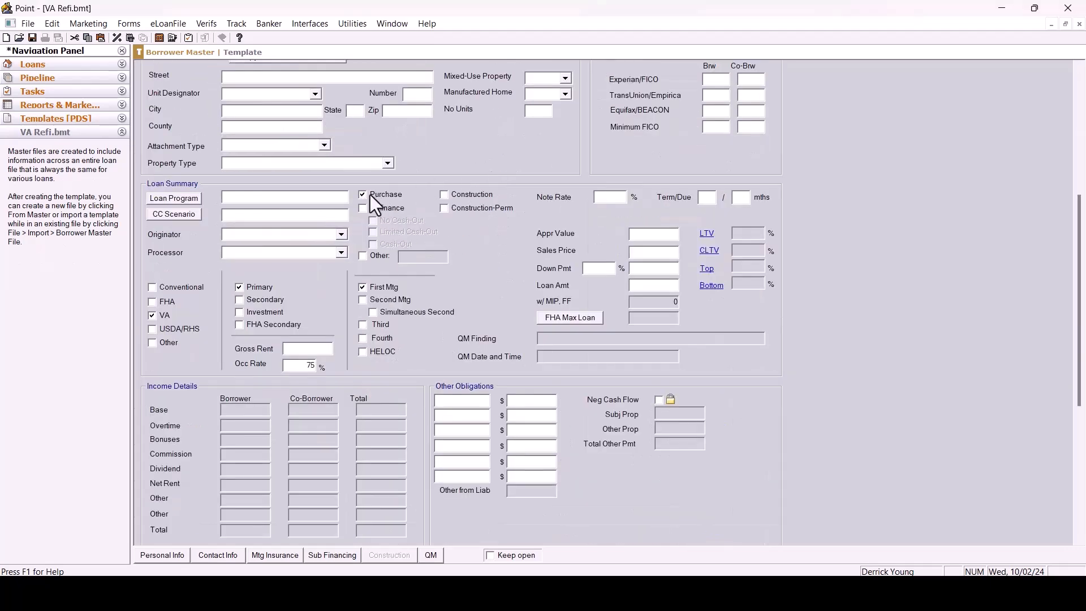
click(363, 209)
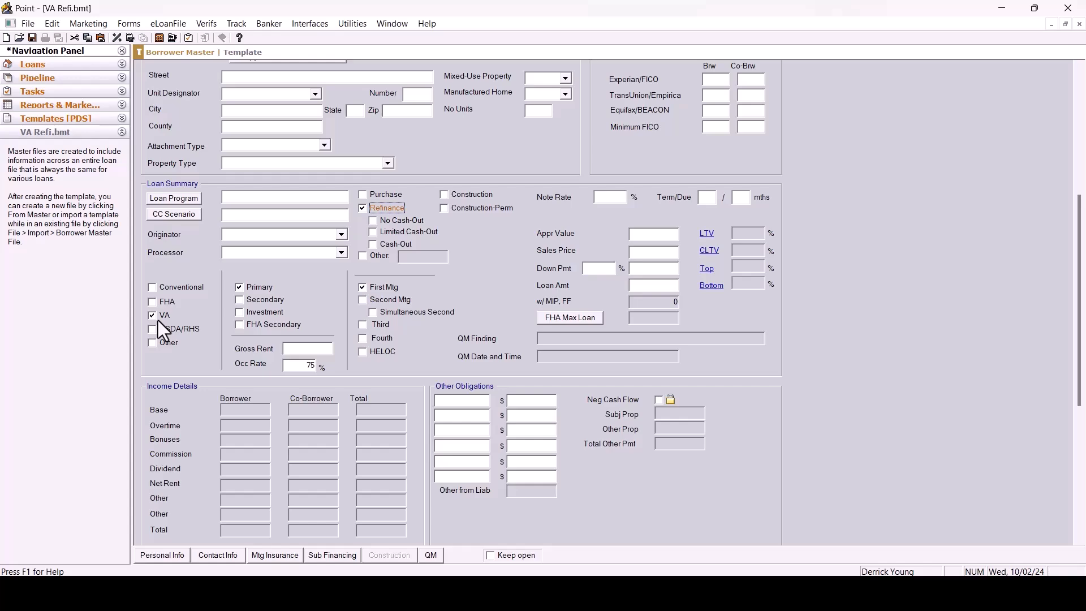
Check the mortgage insurance settings of the VA Refi template.
click(281, 557)
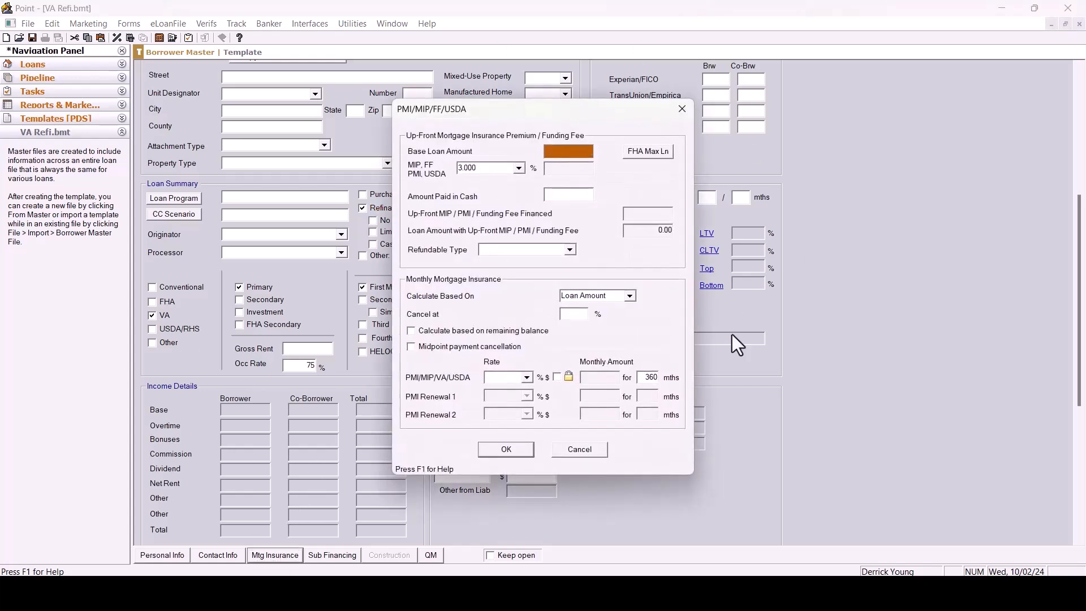
click(499, 451)
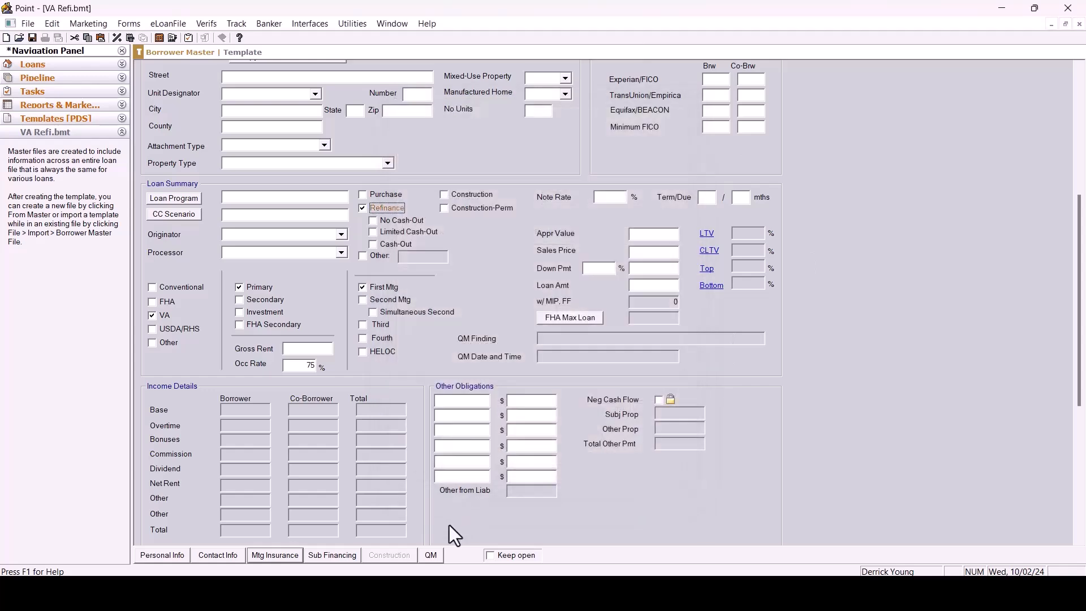
In the Truth-In-Lending form, change the security interest from goods being purchased to real property already owned.
click(132, 23)
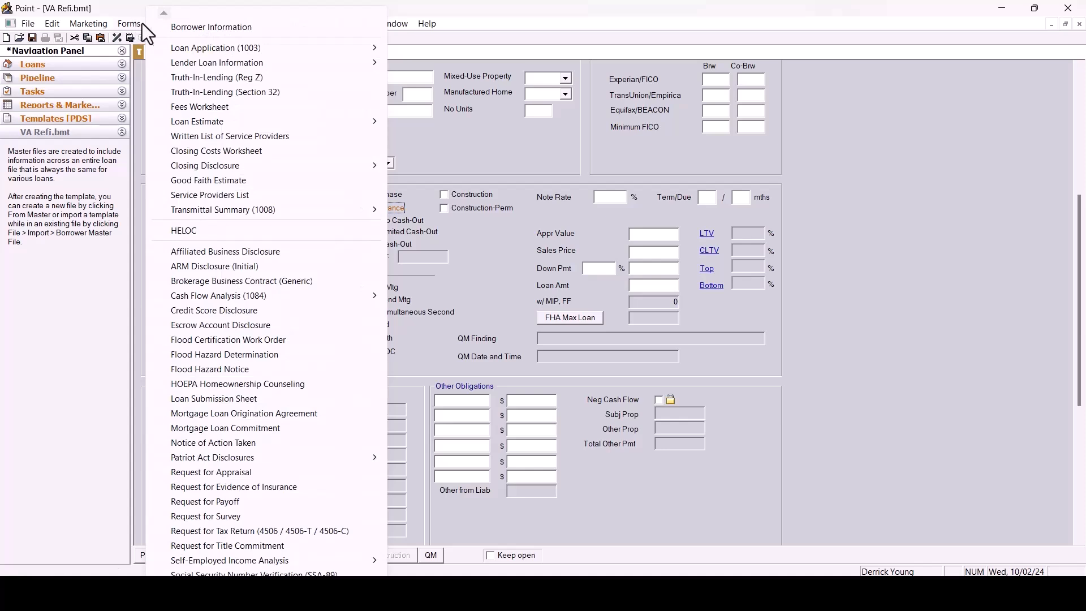
click(236, 80)
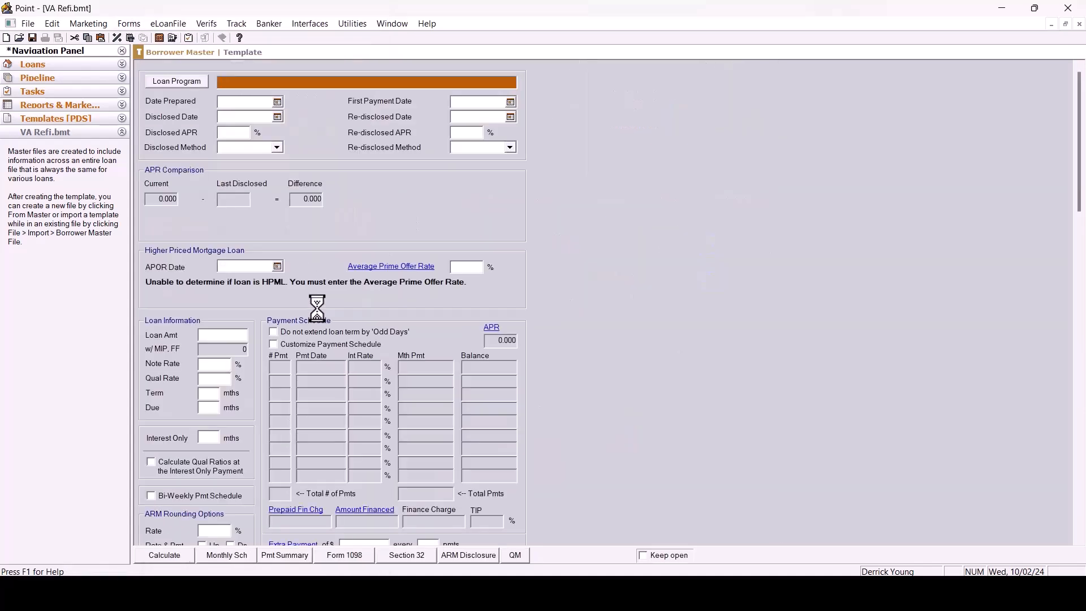
scroll(467, 229, down, 5)
scroll(467, 230, down, 9)
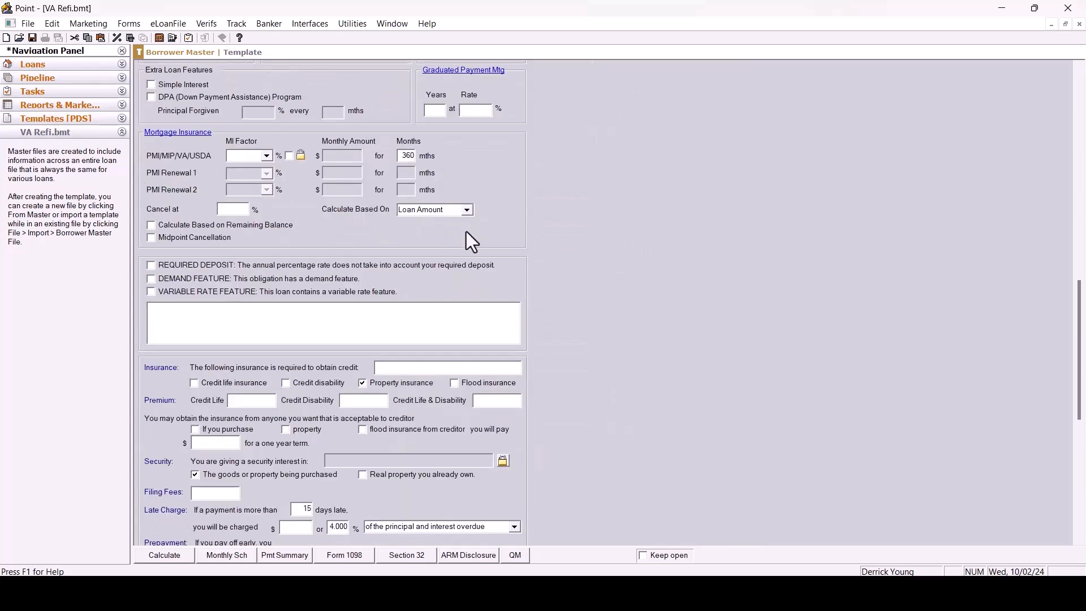
scroll(470, 233, down, 3)
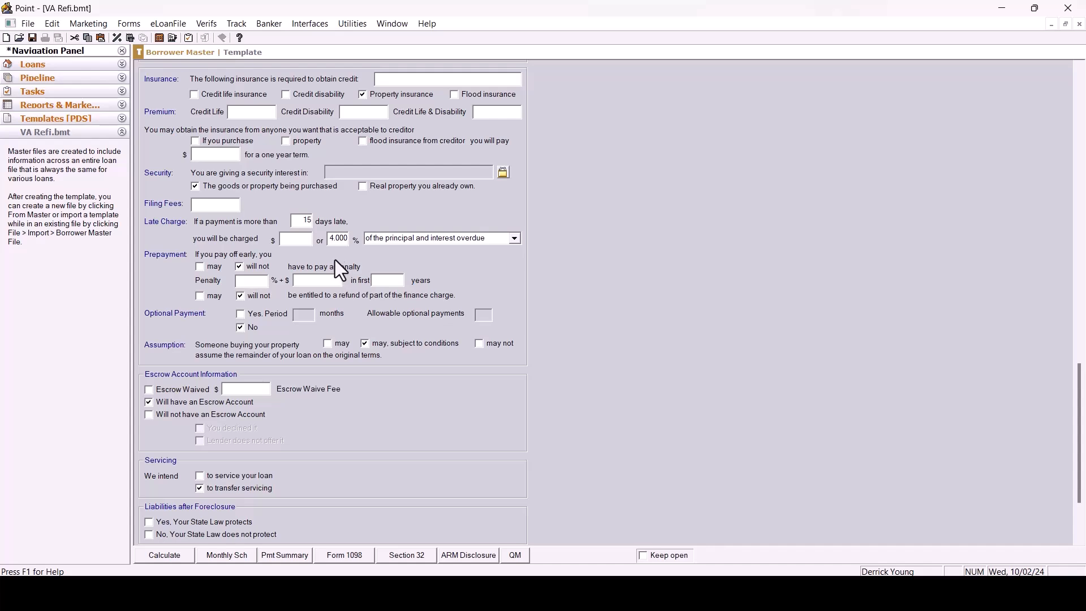
click(194, 187)
click(364, 187)
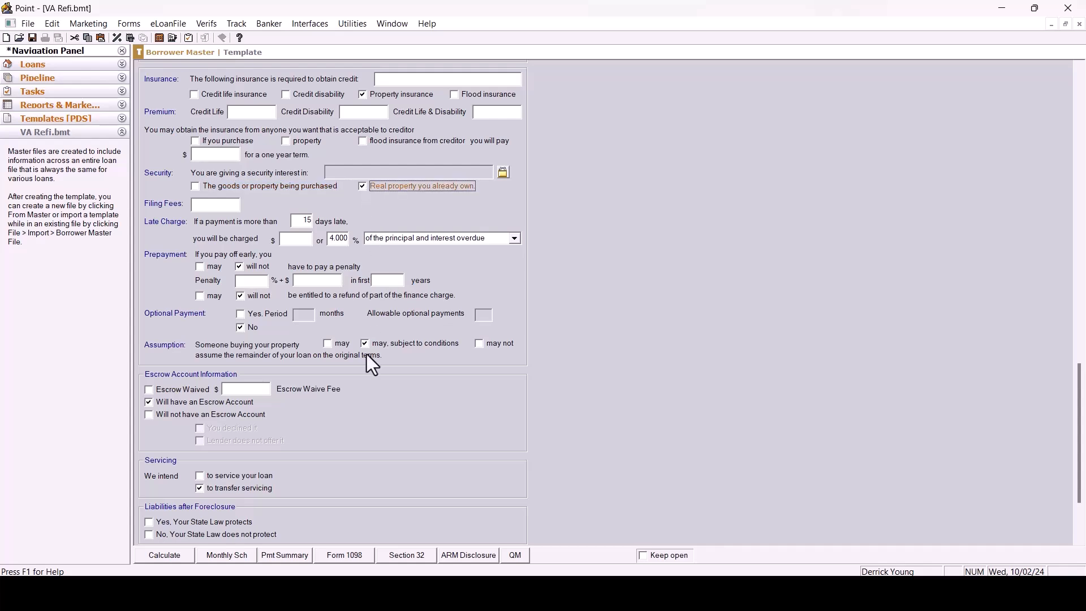
Save the VA Refi template.
click(27, 23)
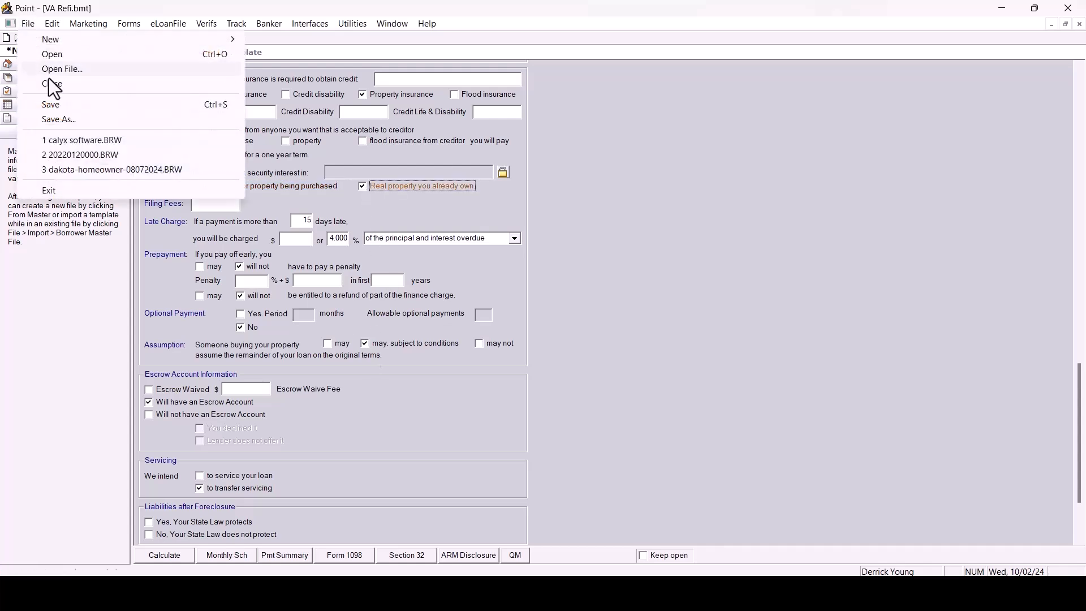
click(56, 106)
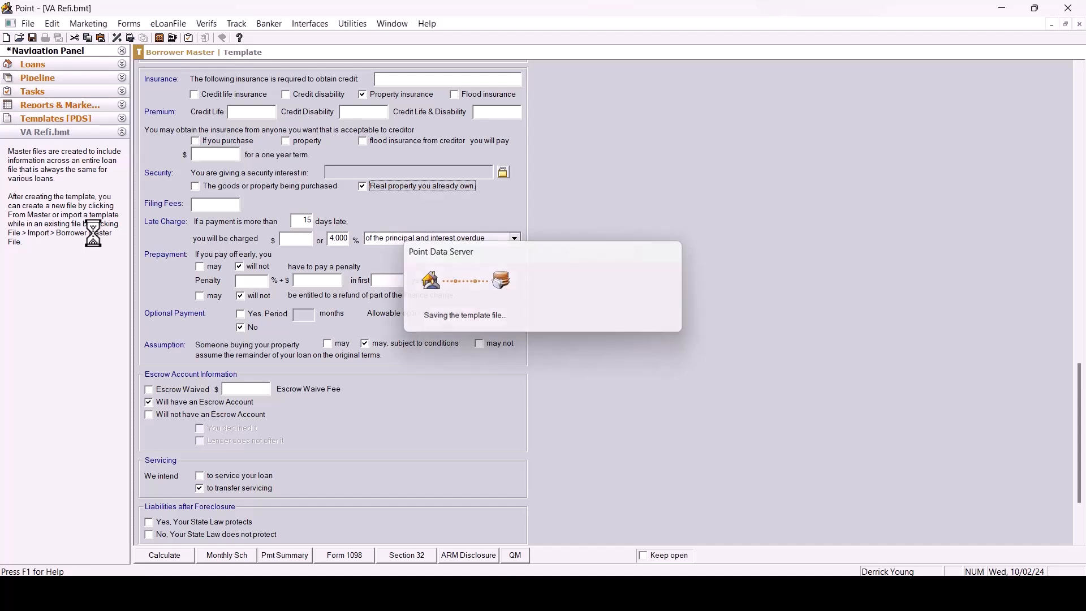
In the VA Refi template's Fees Worksheet, switch the Loan Estimate to the Alternative Form and set the purpose to Refinance.
click(131, 26)
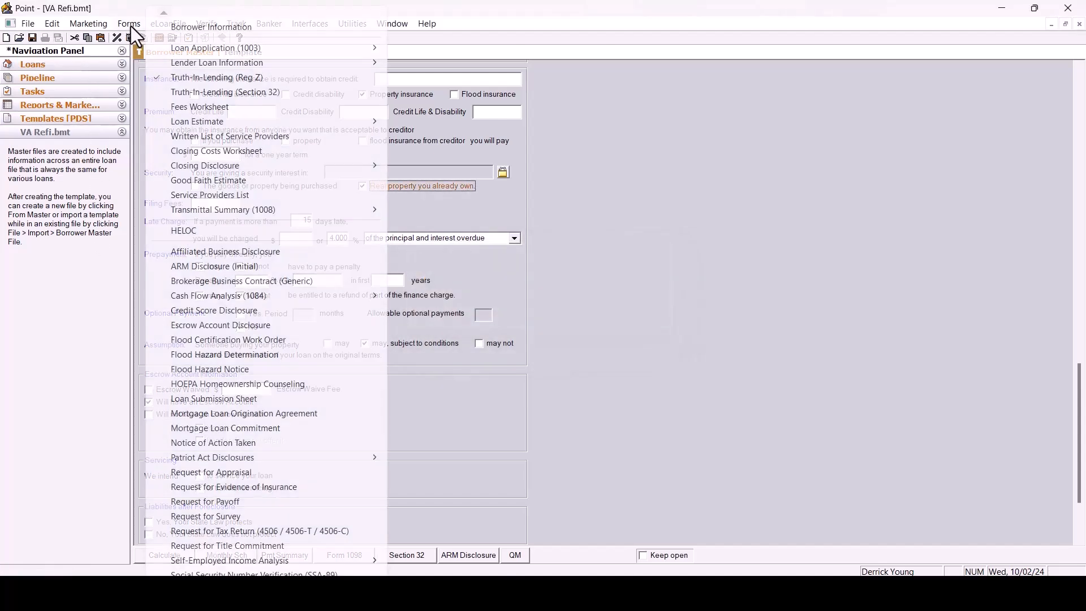
click(195, 108)
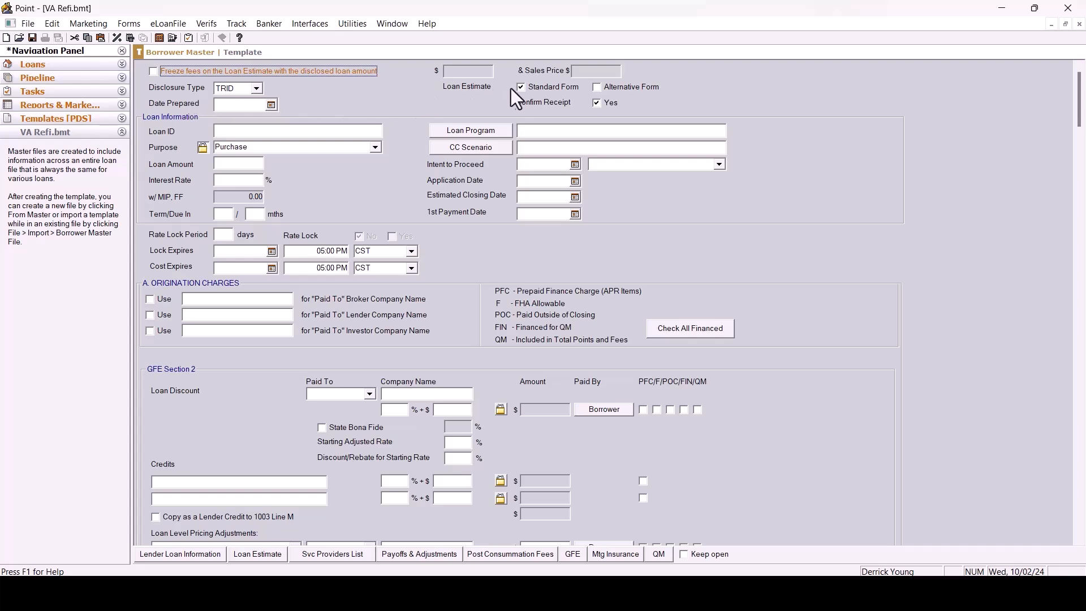
click(598, 87)
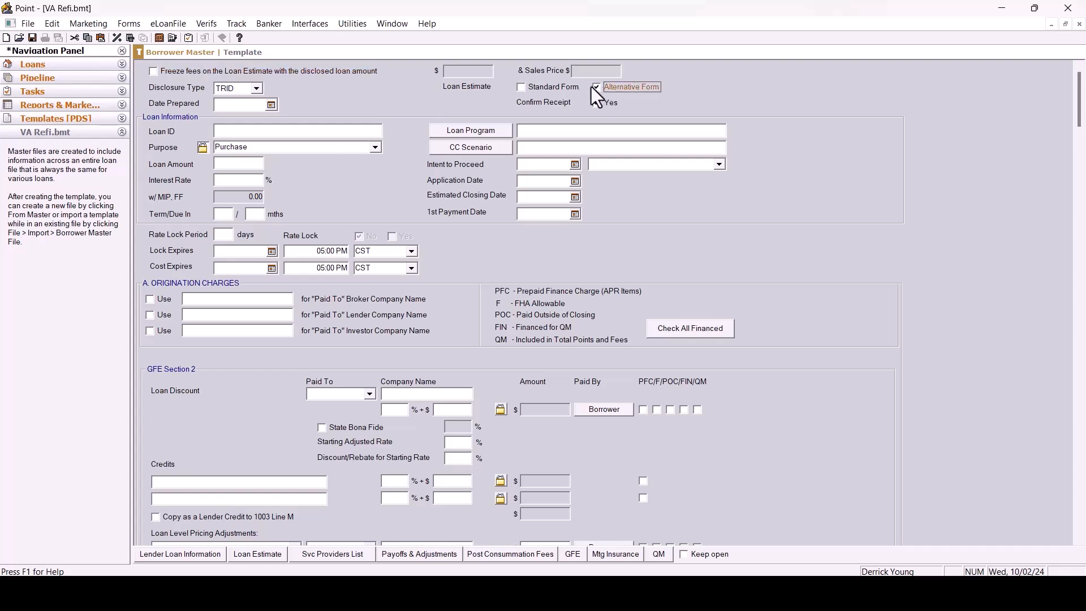
click(375, 147)
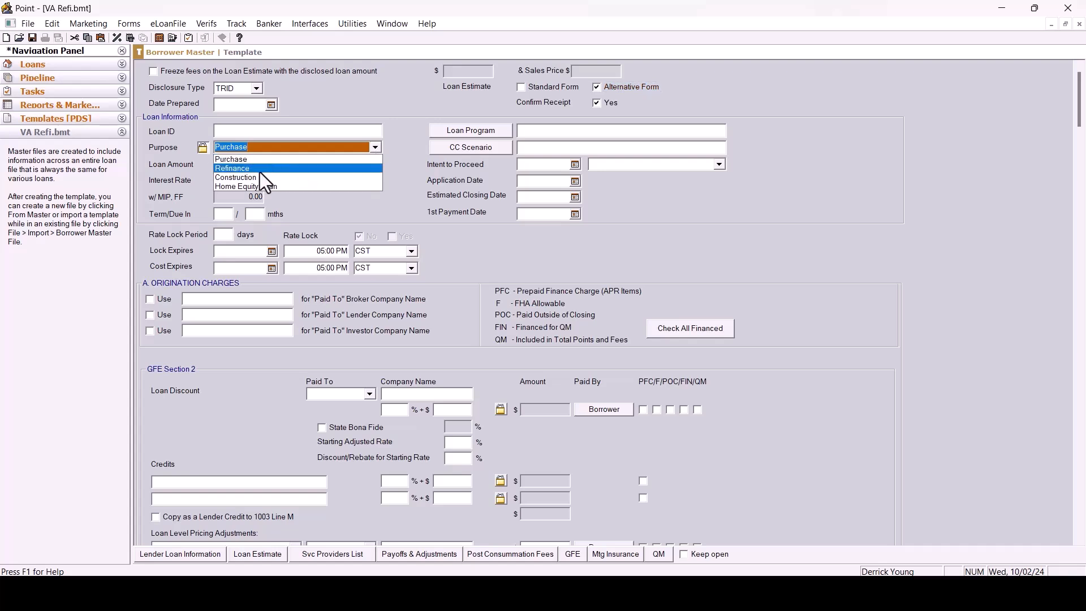
click(260, 169)
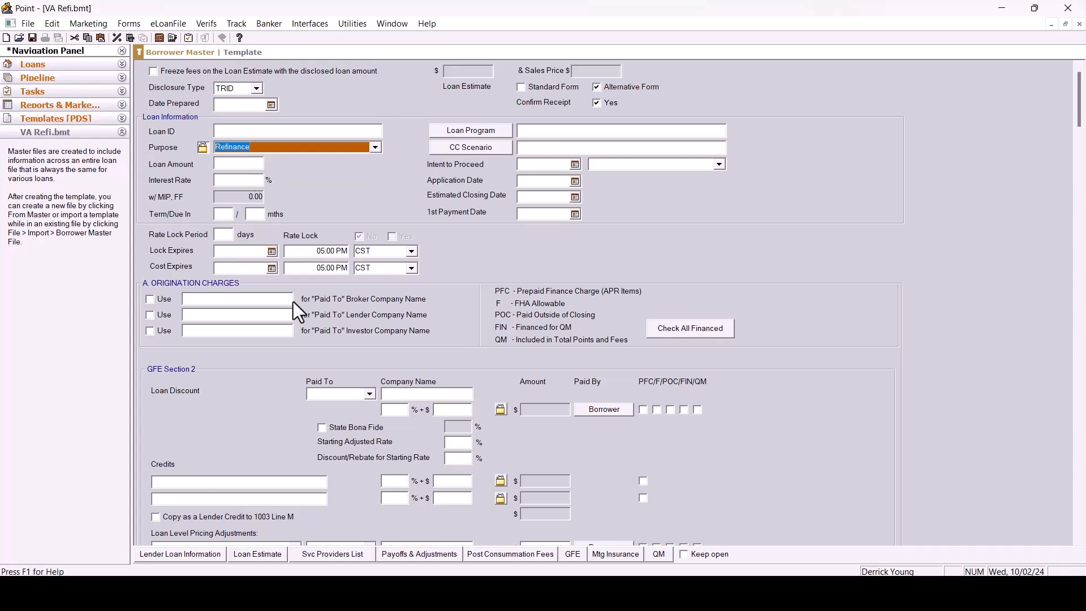
Save and close the VA Refi template.
click(26, 23)
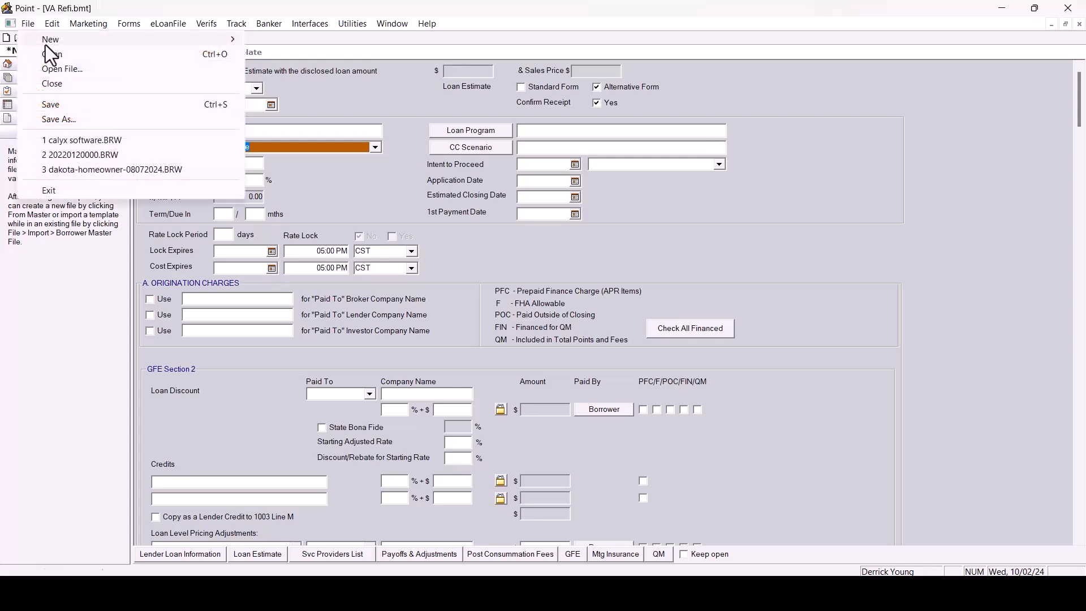
click(67, 119)
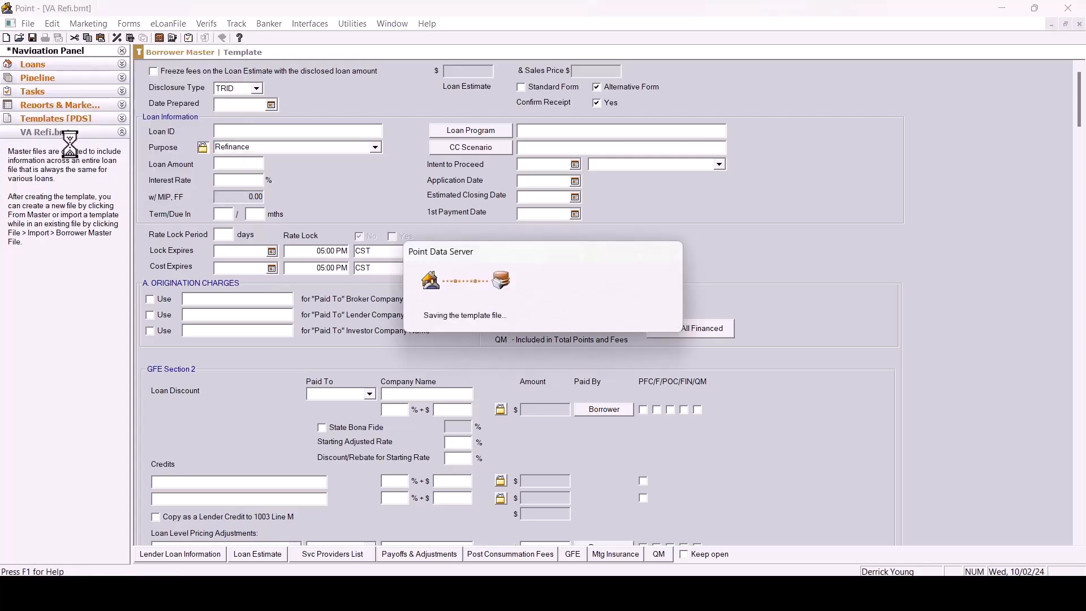
click(26, 23)
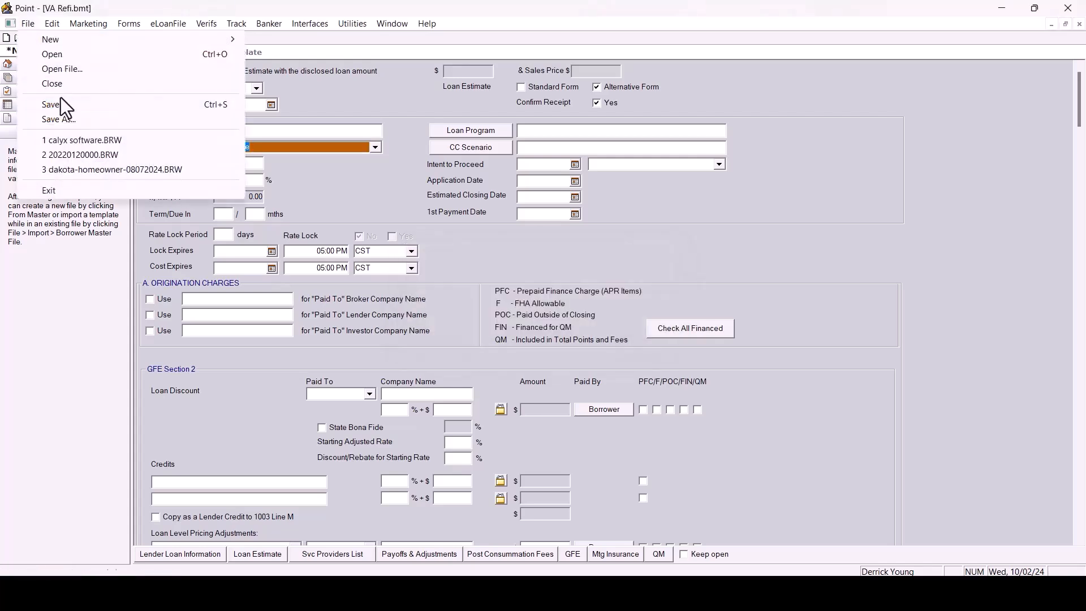
click(63, 86)
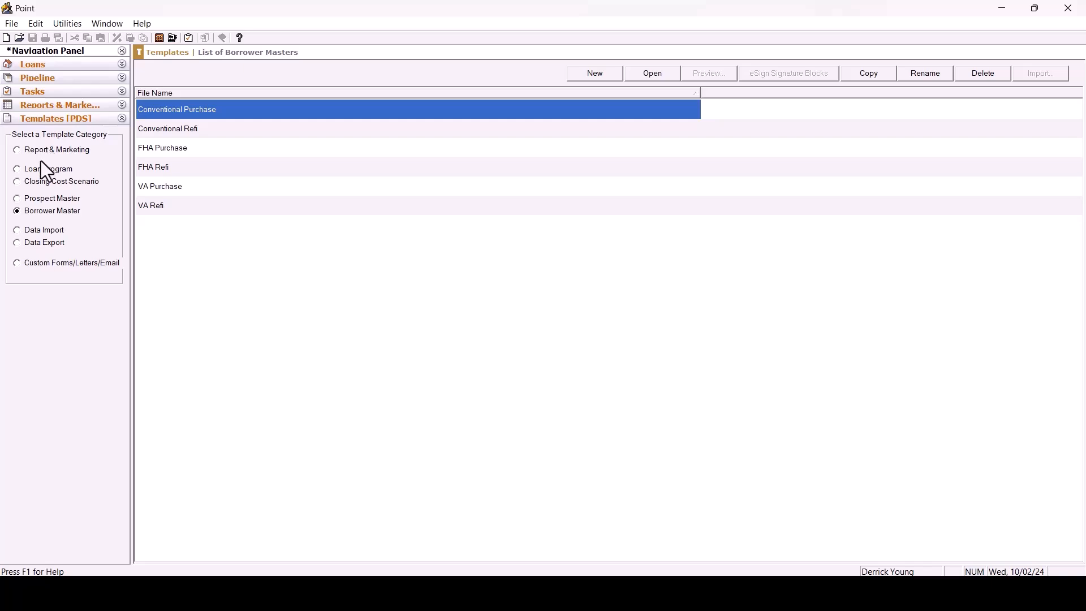
Create a new loan file from the FHA Purchase master template.
click(69, 68)
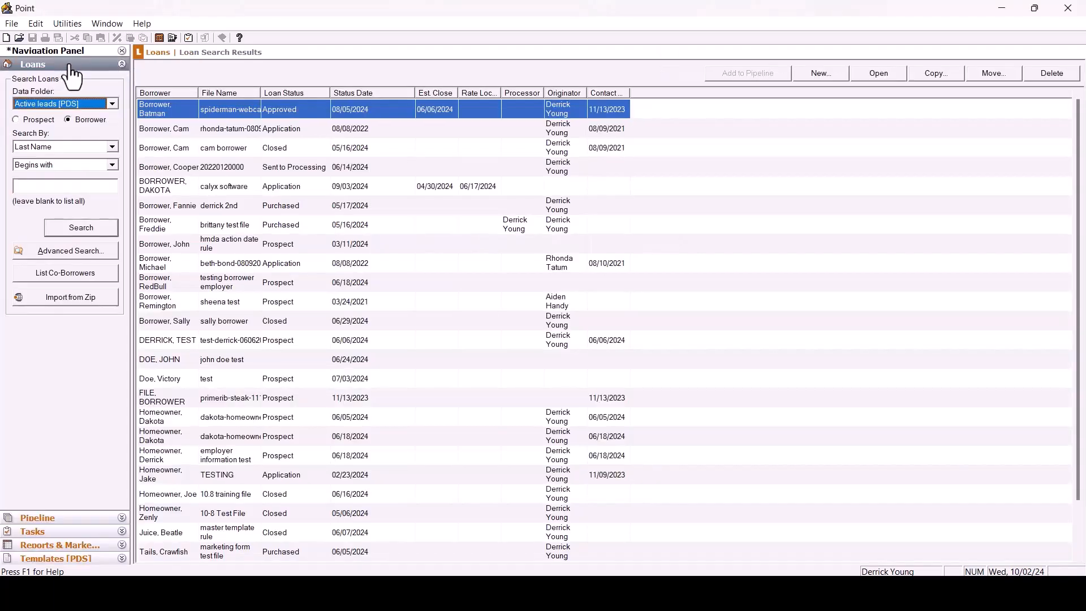
click(827, 74)
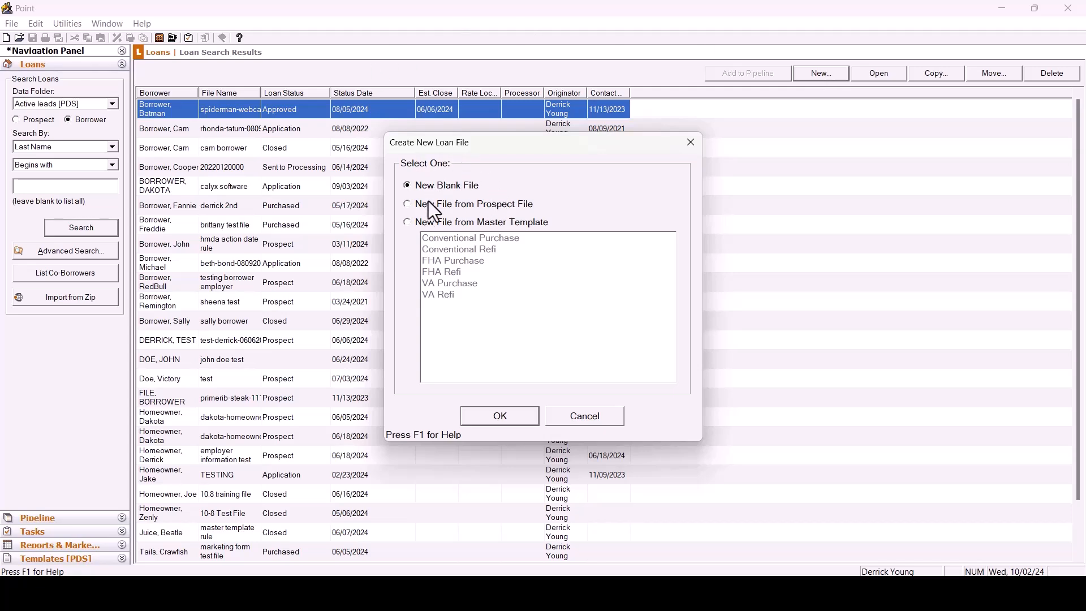
click(406, 223)
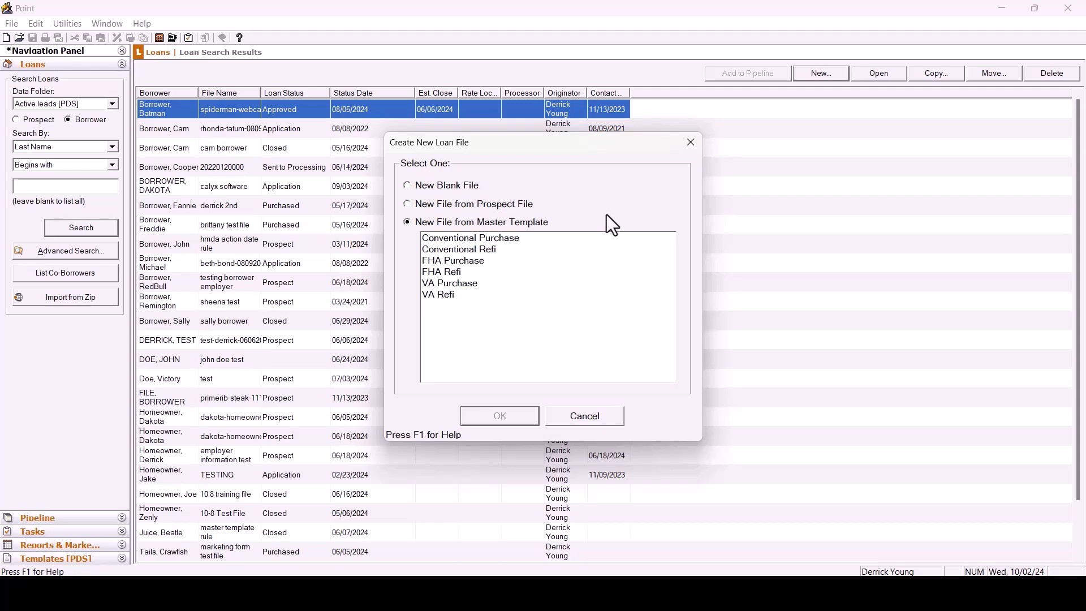
click(467, 264)
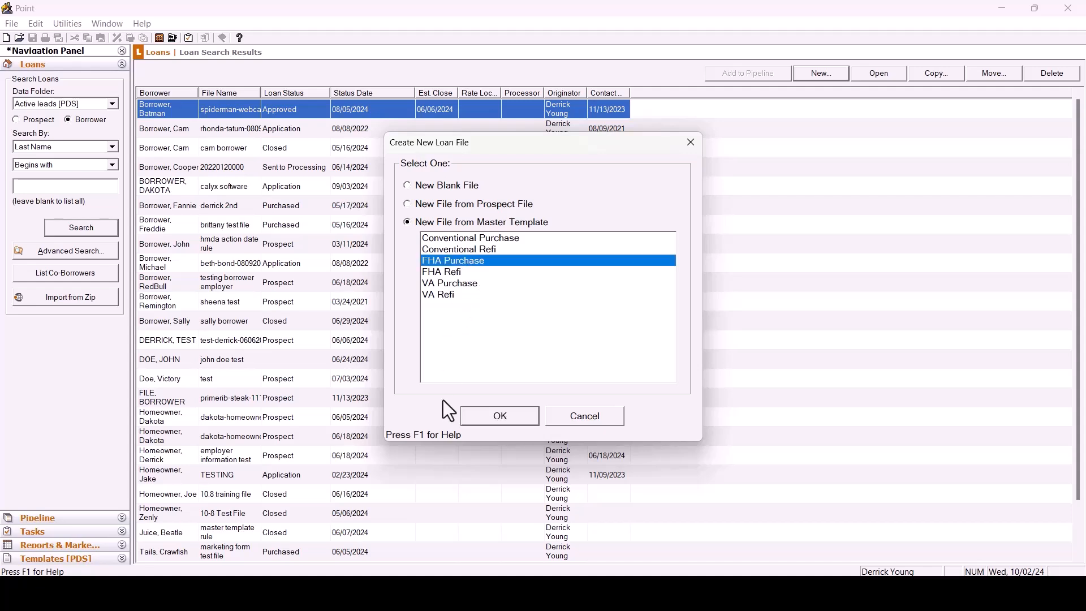
click(509, 416)
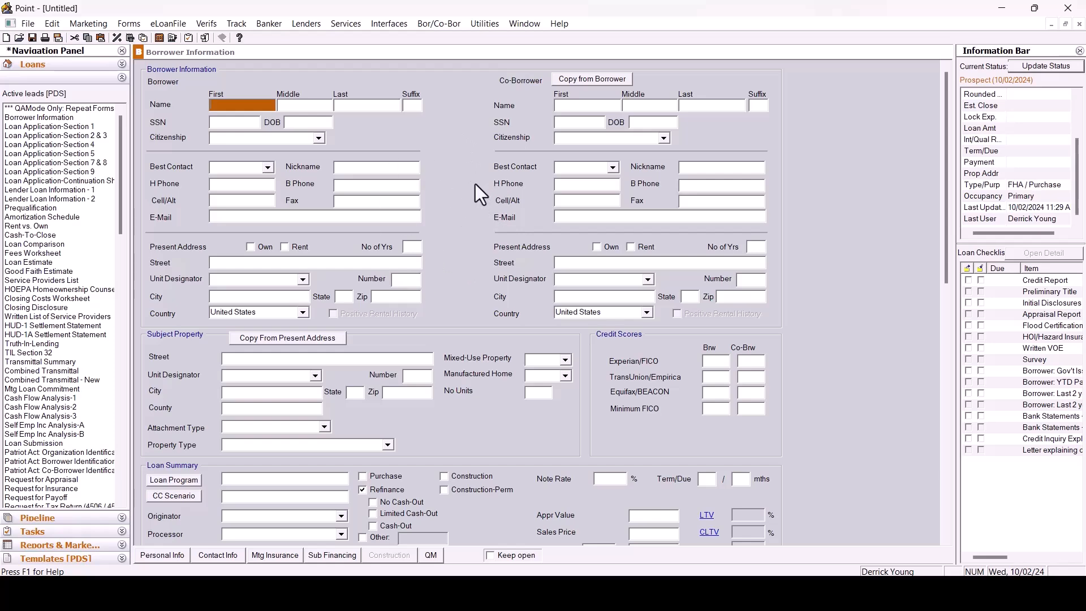
Review the new file's loan summary and mortgage insurance defaults, then close the file.
scroll(473, 186, down, 5)
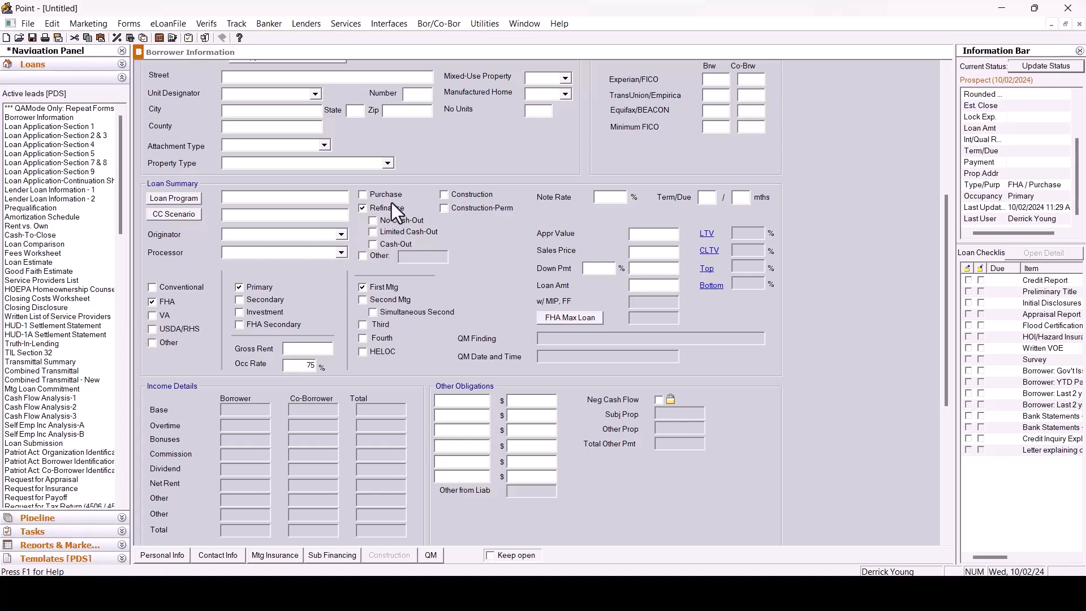
click(275, 554)
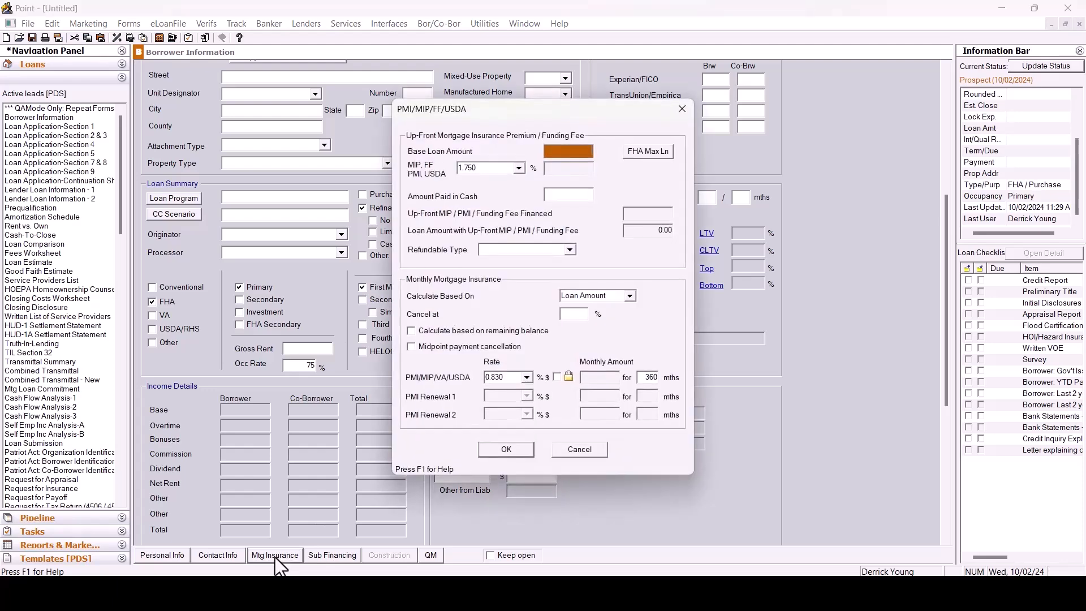
click(683, 109)
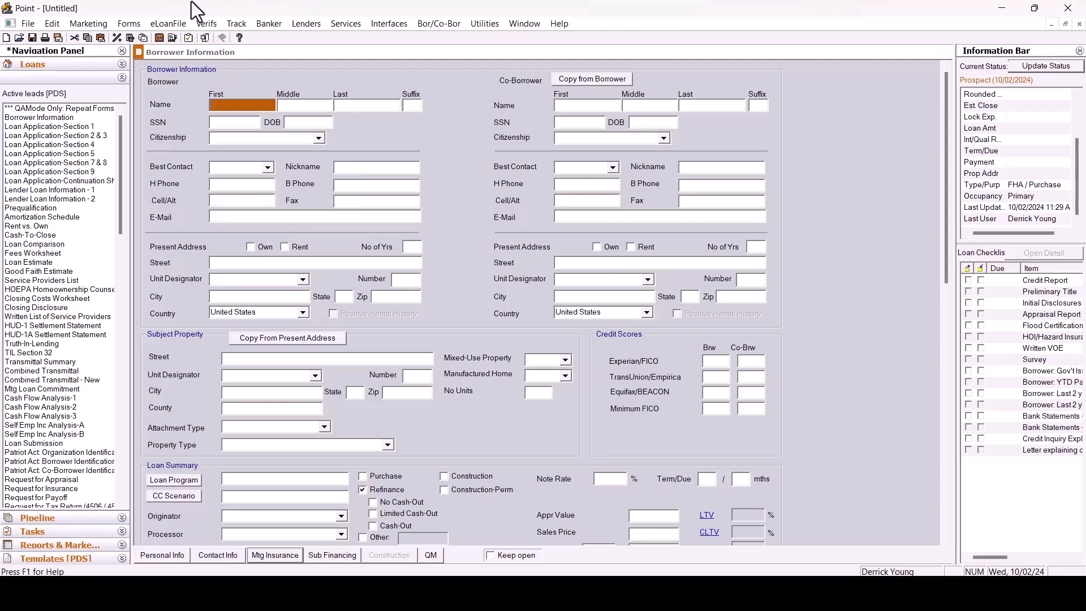
click(28, 23)
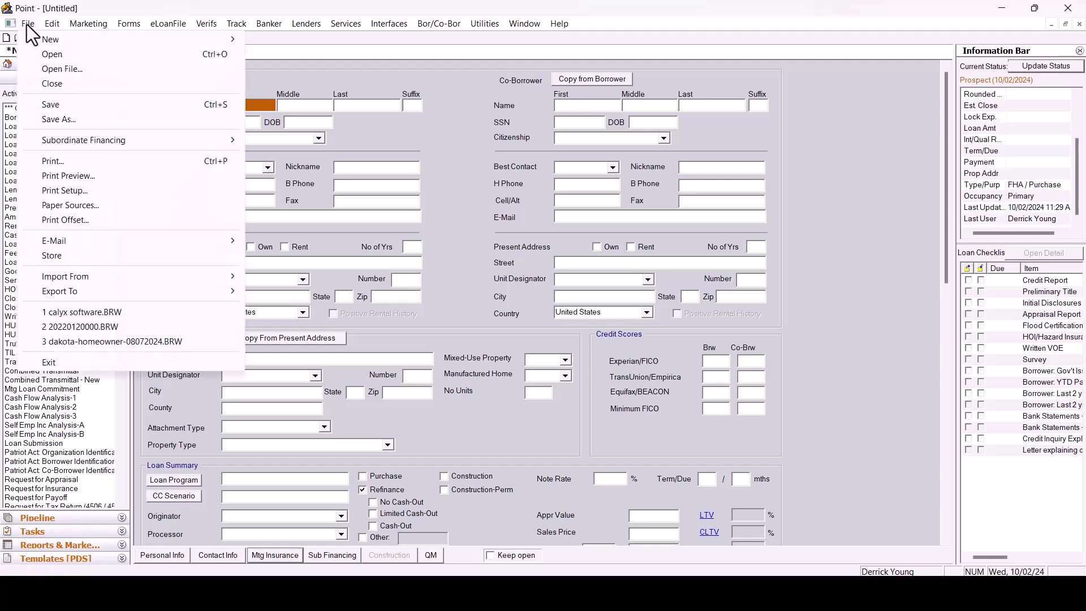
click(69, 87)
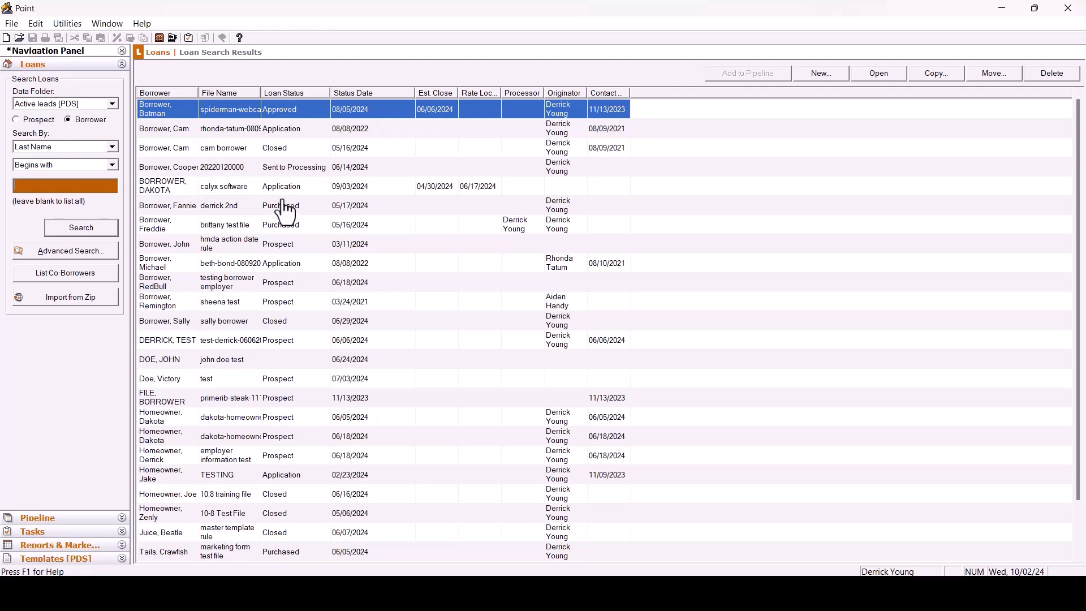
Open the calyx software loan file and import the Conventional Purchase borrower master file into it.
click(261, 192)
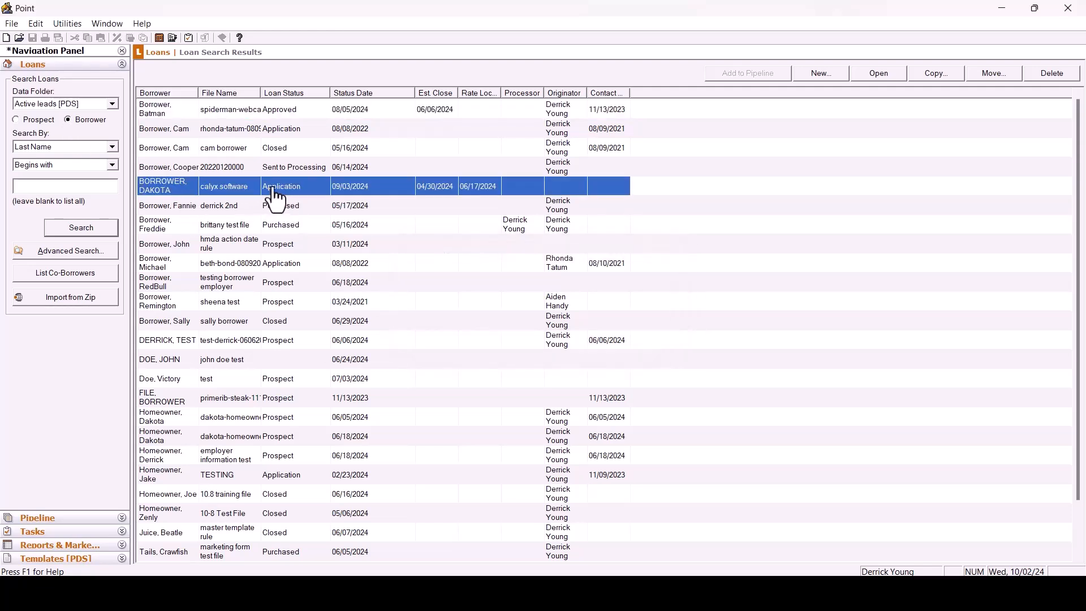
double_click(277, 183)
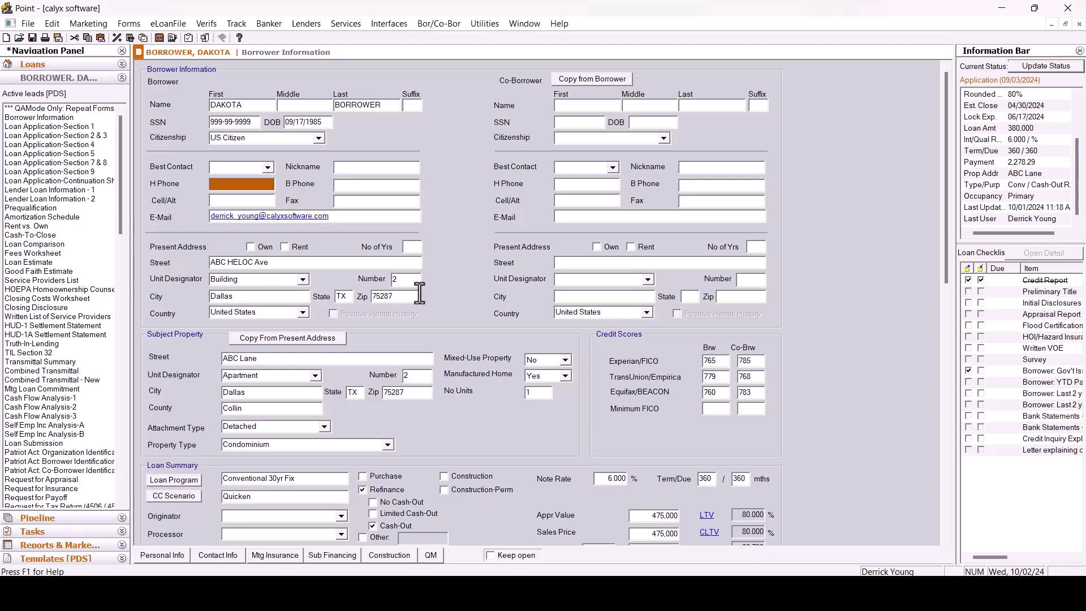
click(28, 24)
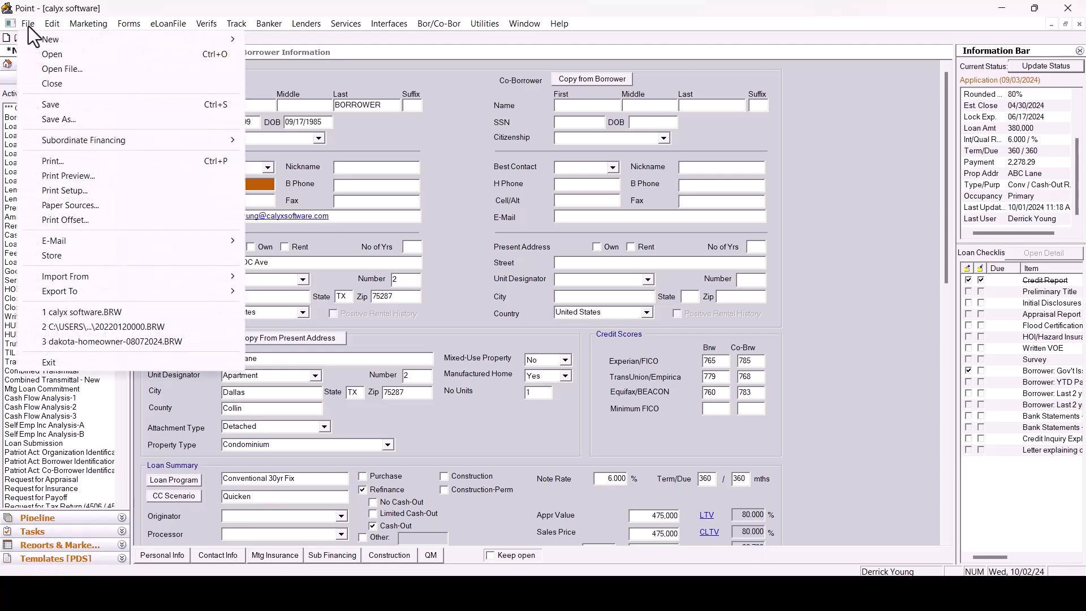
mouse_move(72, 278)
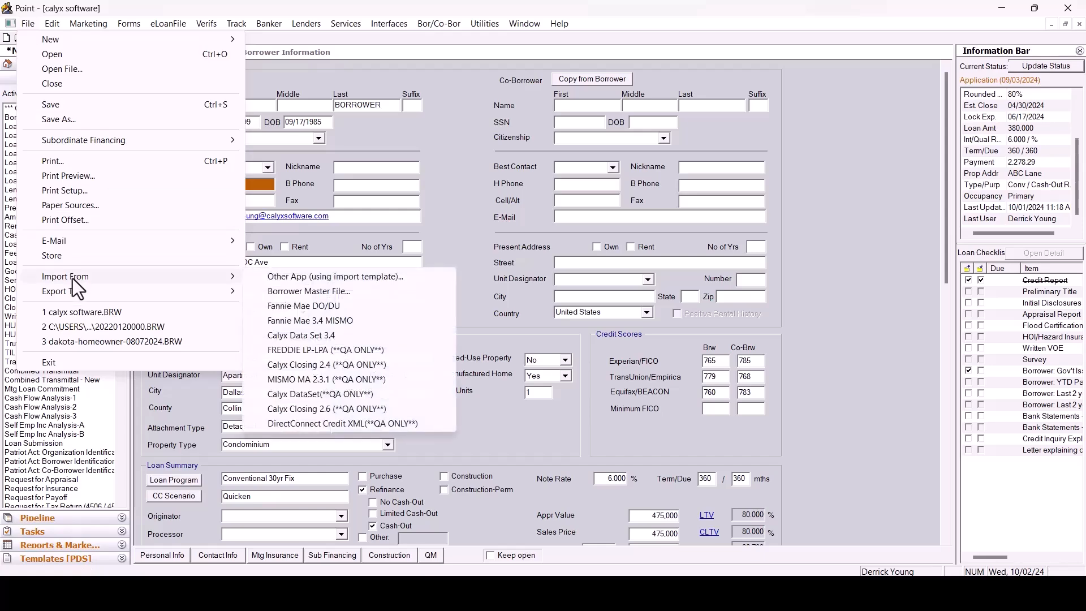
click(301, 292)
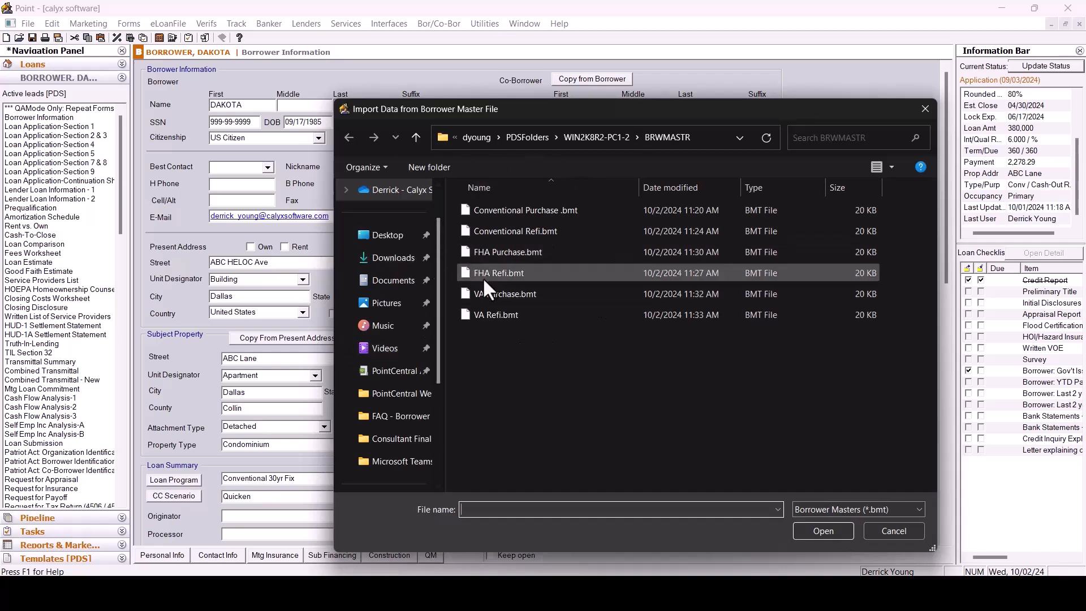
double_click(537, 230)
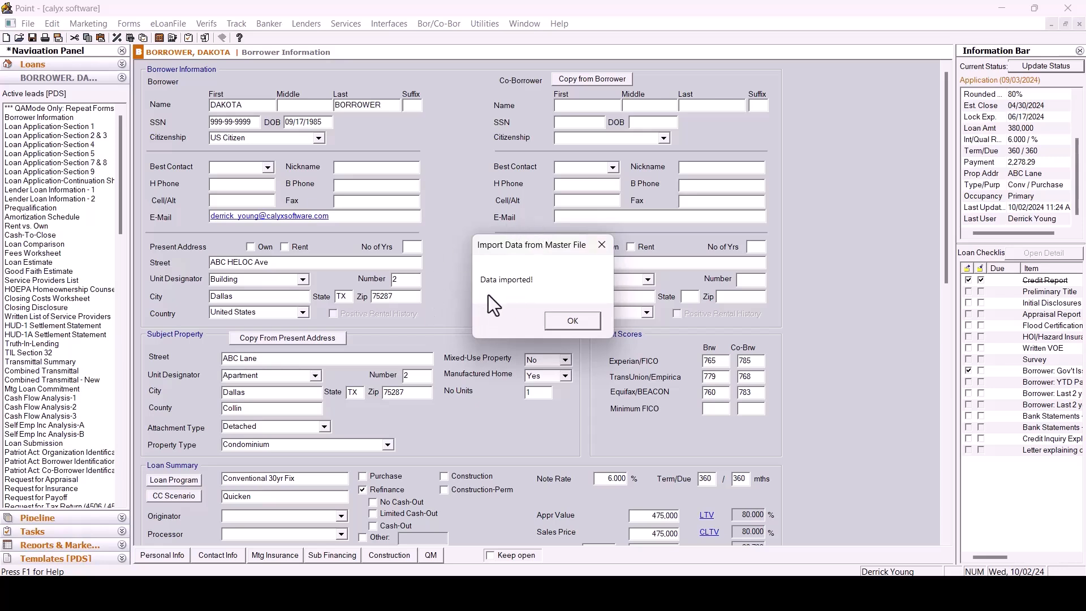
click(567, 327)
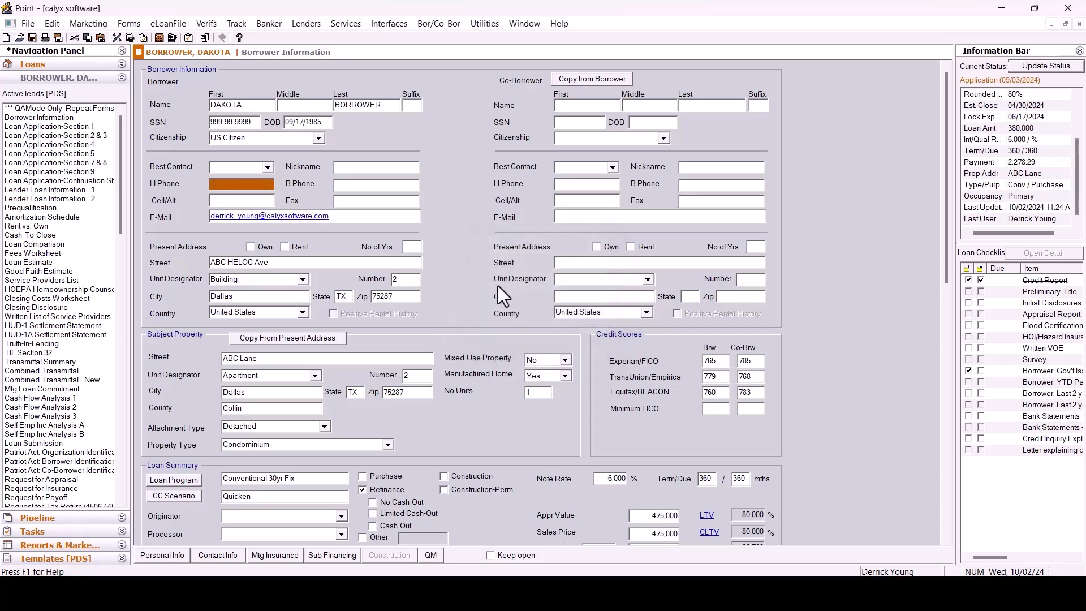
Review the imported loan summary and the mortgage insurance settings.
scroll(492, 200, down, 3)
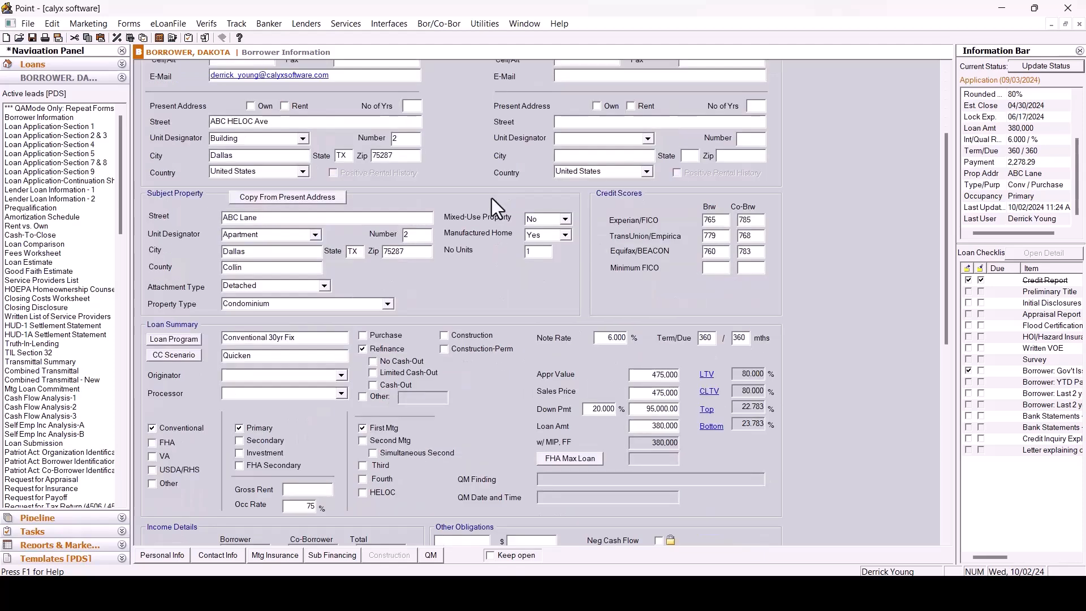
scroll(494, 185, down, 3)
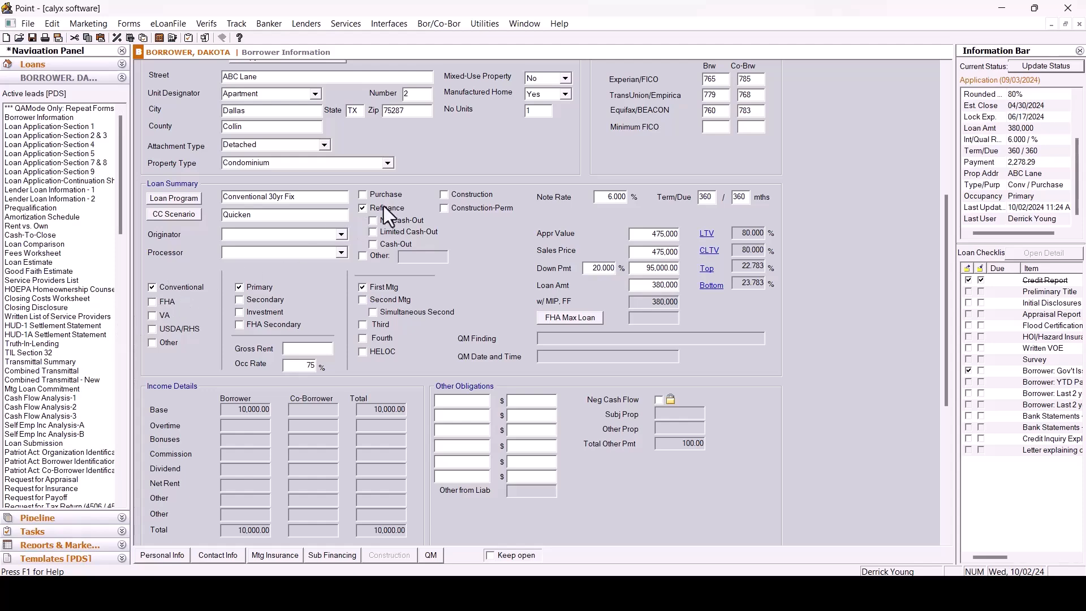
click(287, 554)
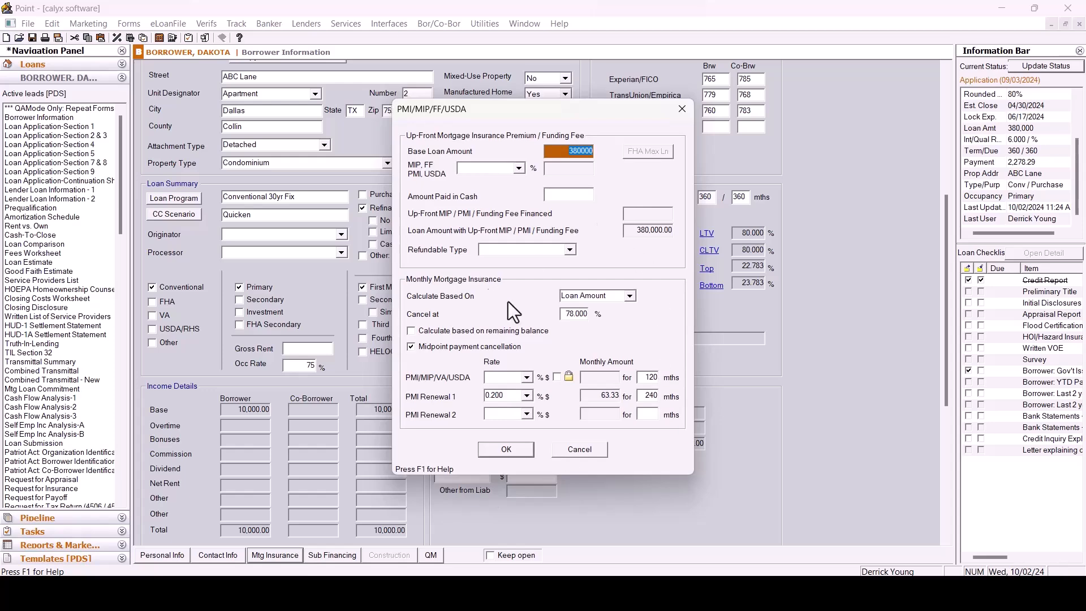
click(683, 108)
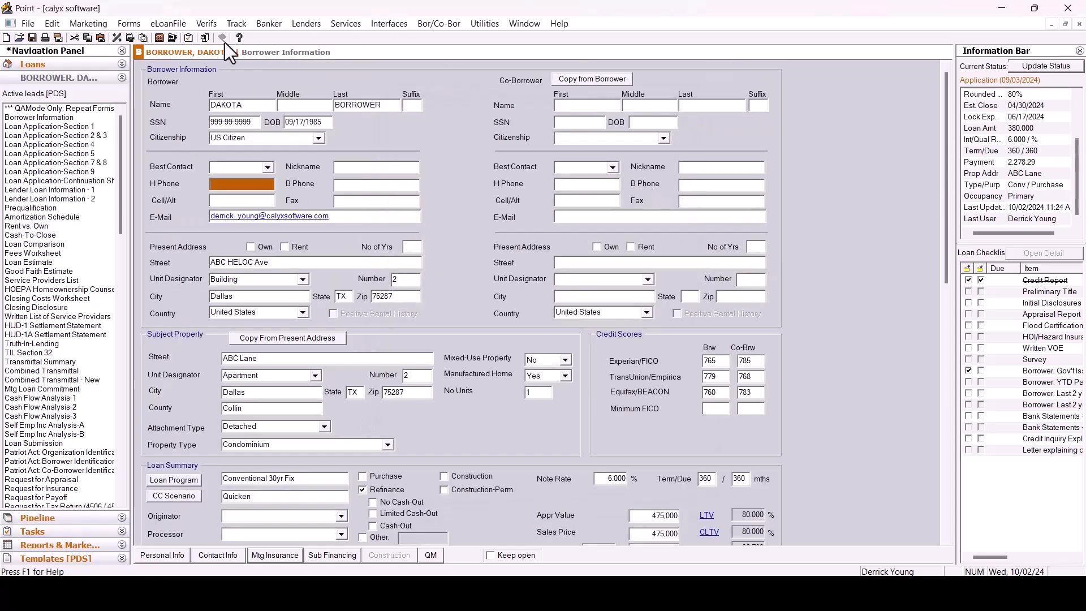
Open the Truth-In-Lending (Reg Z) form and review its mortgage insurance and security interest sections.
click(136, 24)
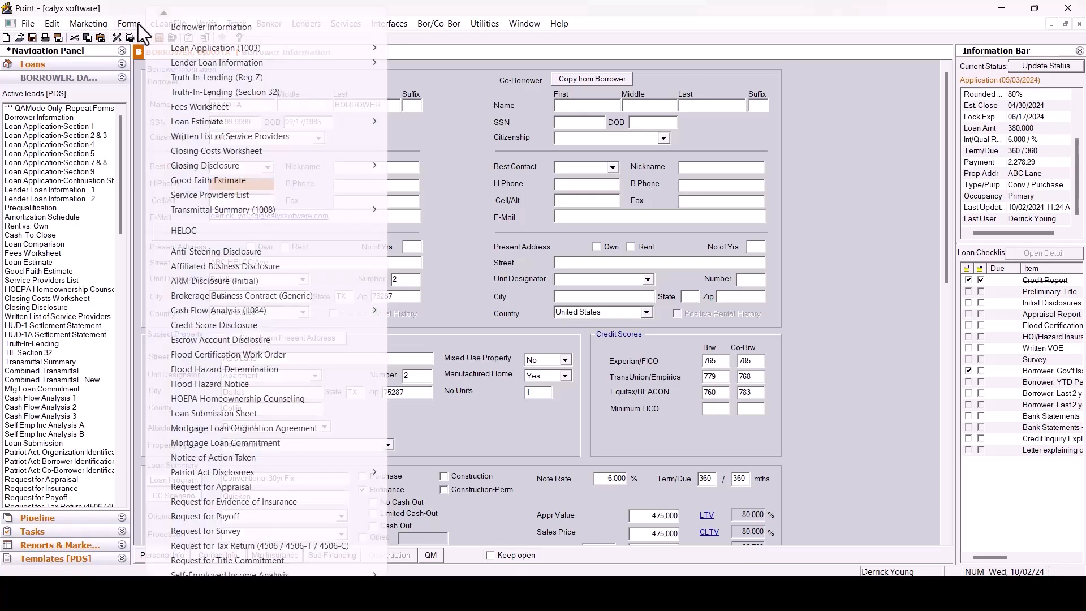
click(219, 79)
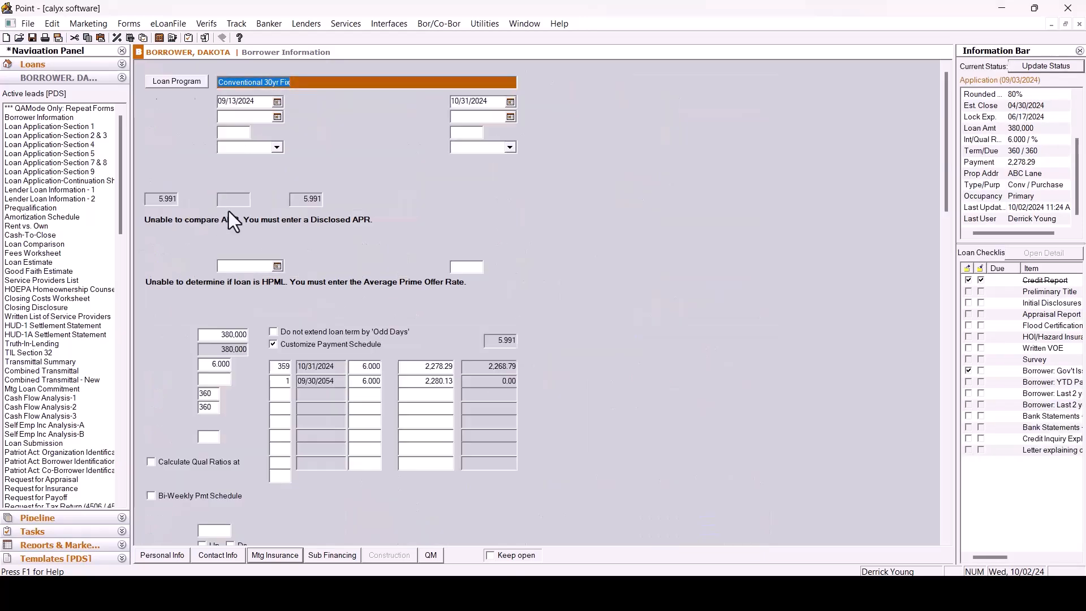
scroll(318, 185, down, 10)
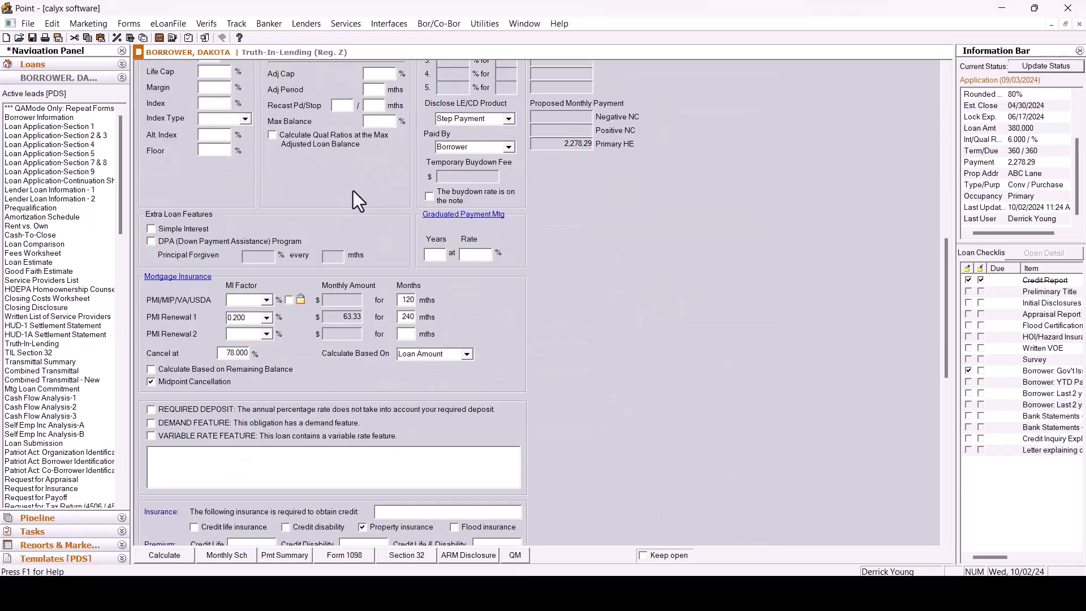
scroll(349, 196, down, 10)
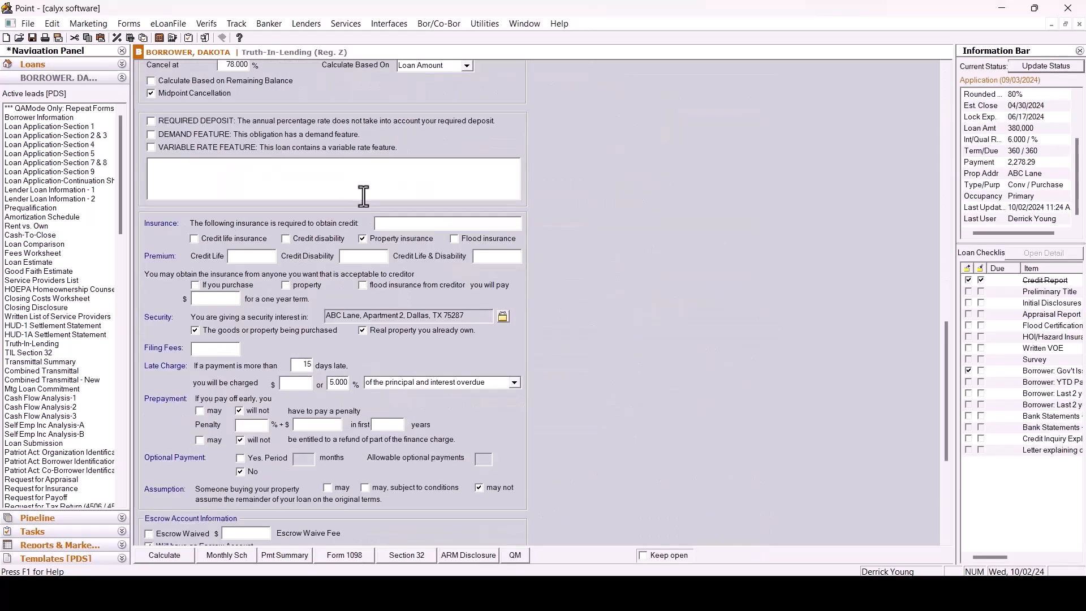